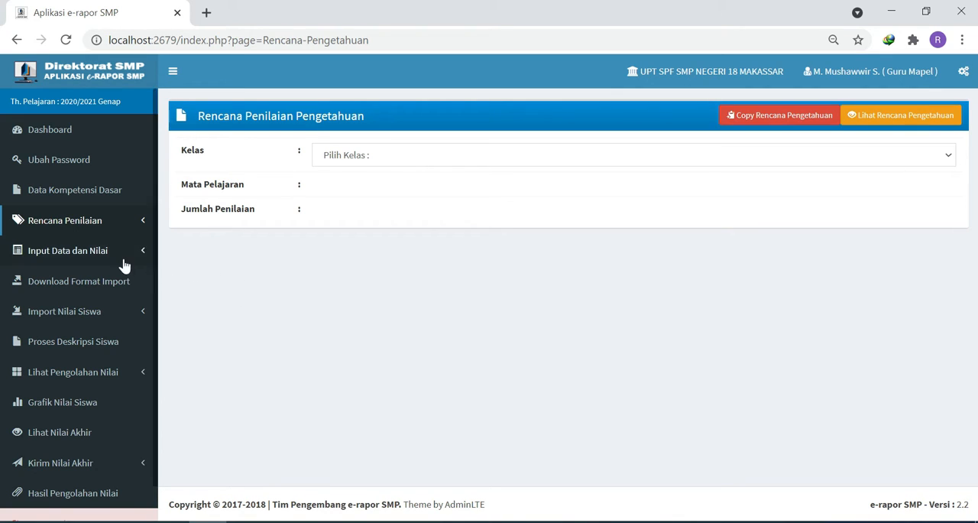
# - Open the knowledge grade entry (Input Nilai Pengetahuan) for class IX-A, subject Matematika (Umum), assessment P. 1 (P1)
pyautogui.click(78, 255)
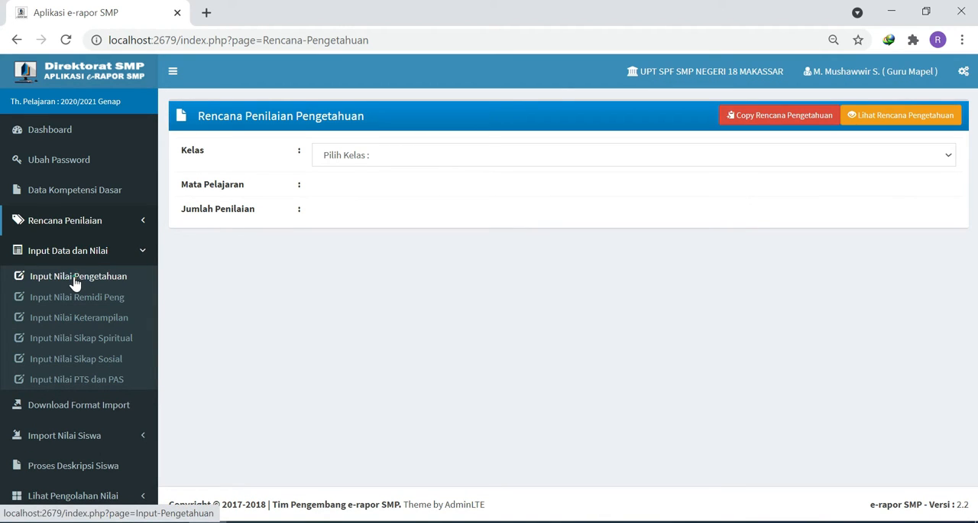
pyautogui.click(75, 283)
pyautogui.click(366, 157)
pyautogui.click(353, 183)
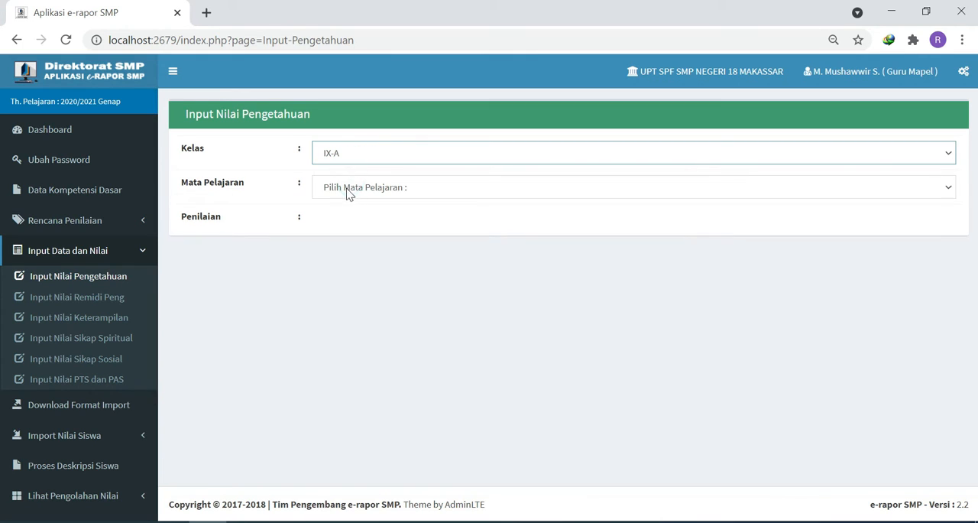
pyautogui.click(348, 191)
pyautogui.click(340, 216)
pyautogui.click(341, 222)
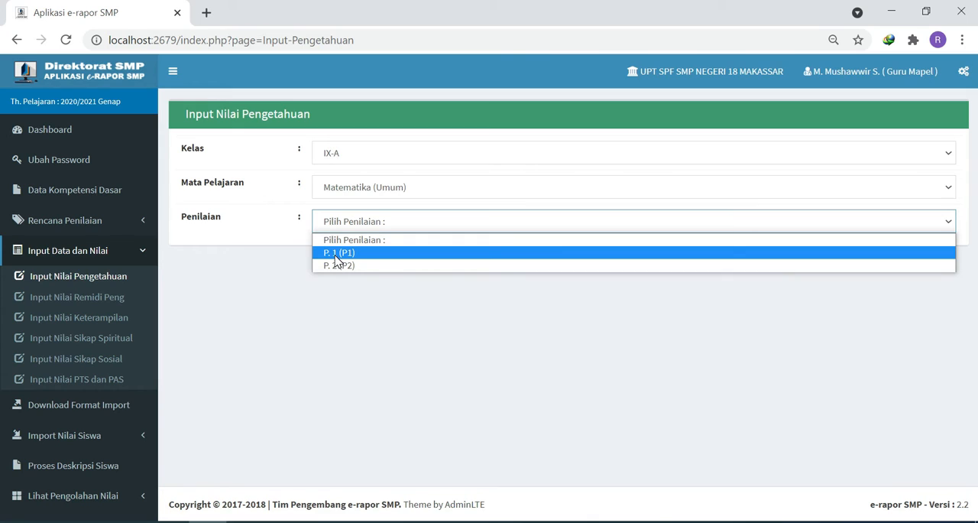
pyautogui.click(336, 254)
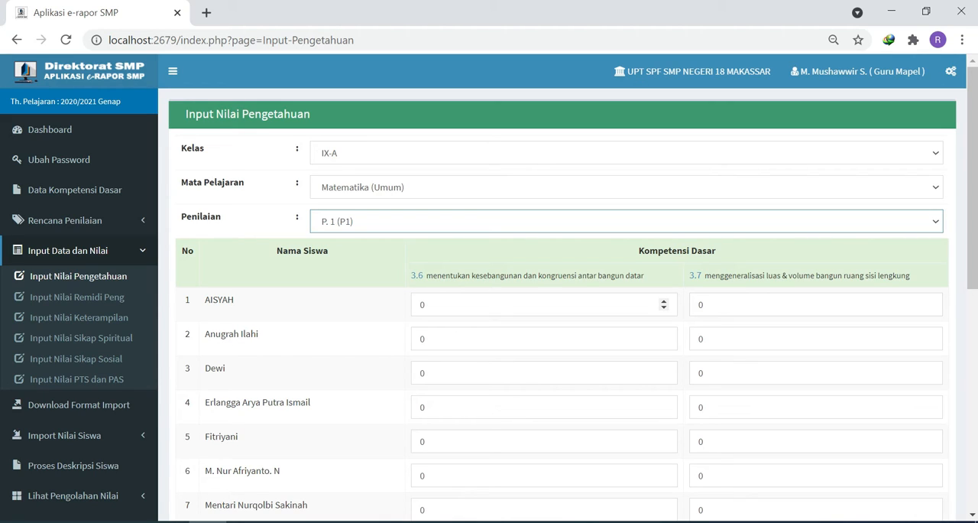
# - Enter knowledge grades for competencies 3.6 and 3.7: 85 and 80 for the first student, 75 and 83 for the second
pyautogui.press('Tab')
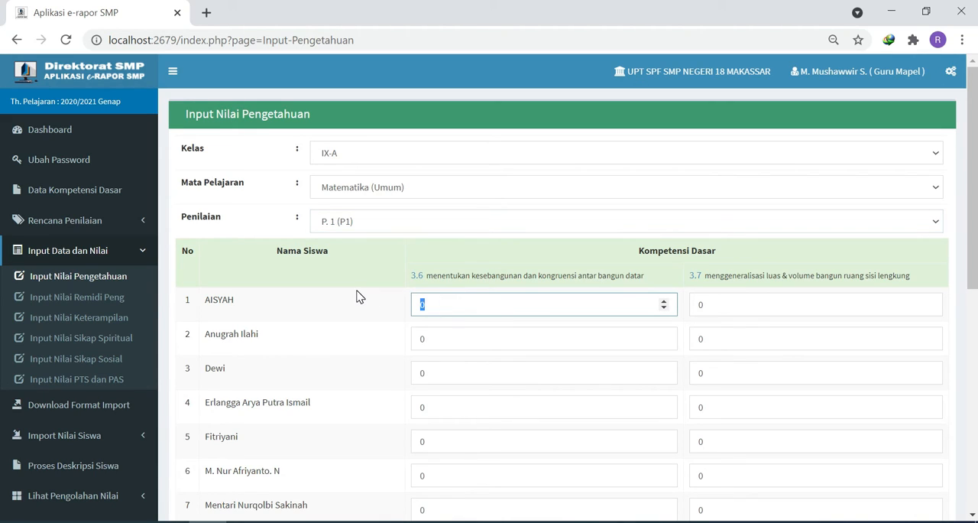
pyautogui.write('85')
pyautogui.click(742, 304)
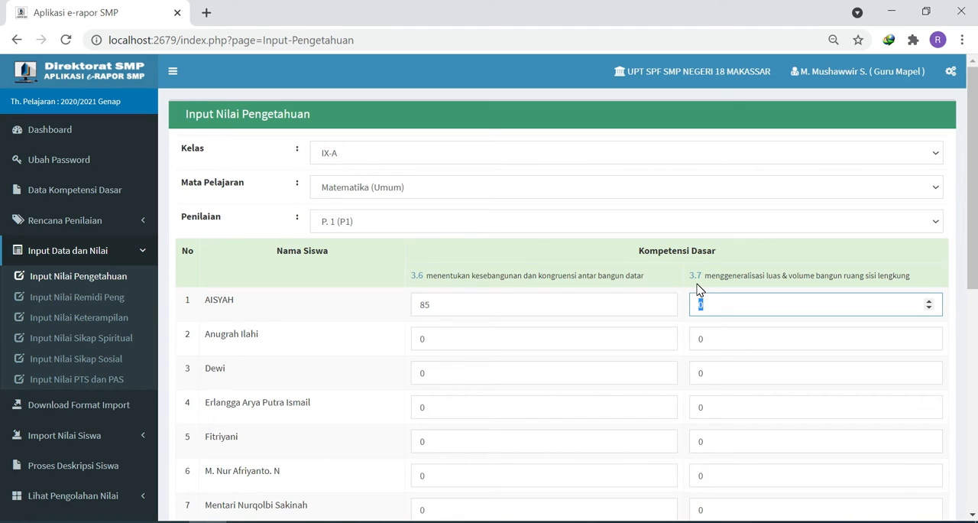
pyautogui.write('80')
pyautogui.click(458, 334)
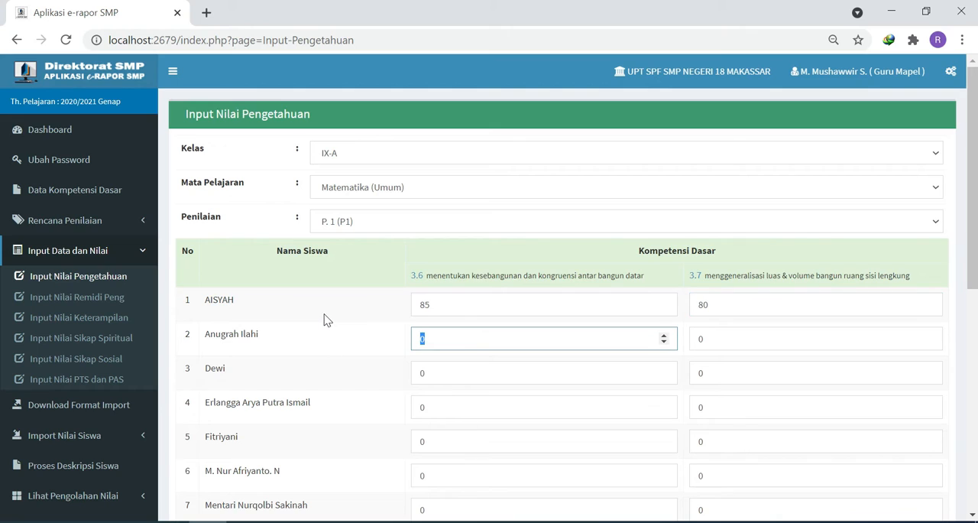
pyautogui.write('75')
pyautogui.click(711, 339)
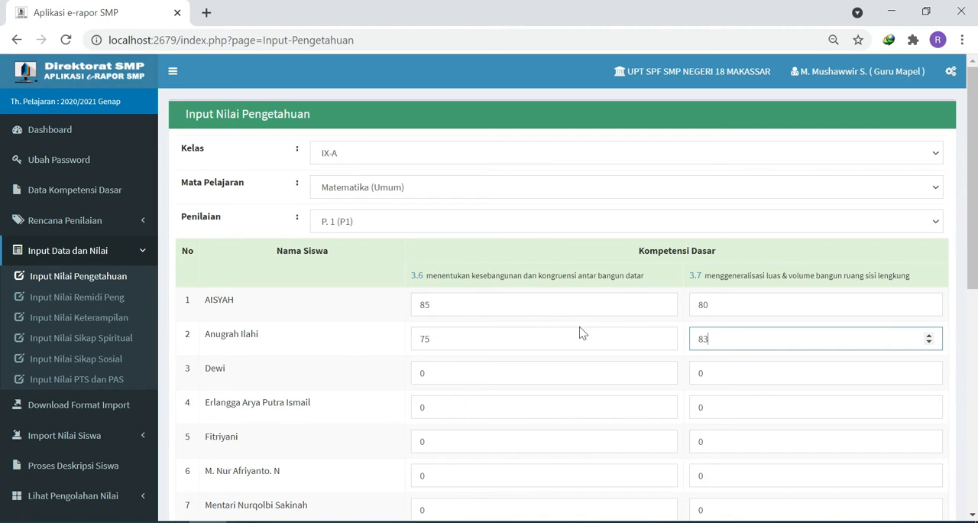
# - Save the knowledge grades and dismiss the confirmation message
pyautogui.scroll(-6, 312, 352)
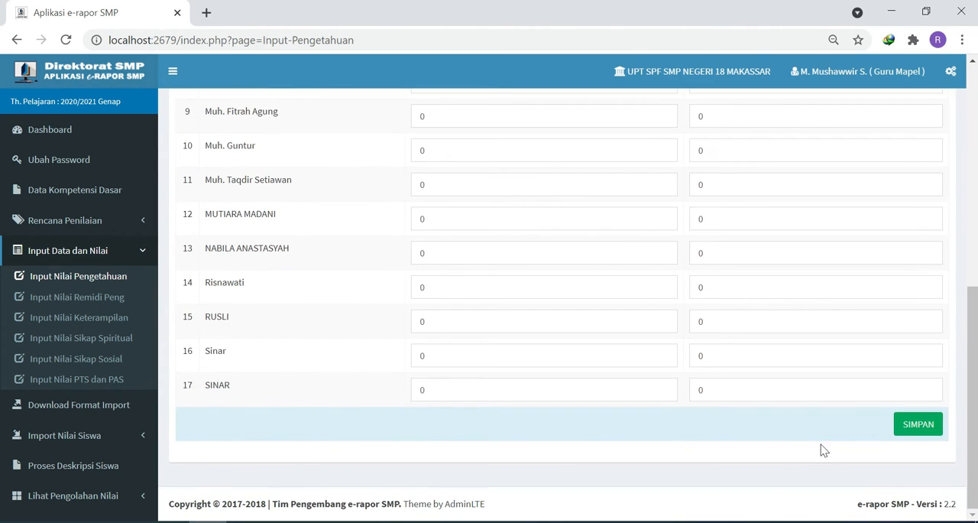
pyautogui.click(911, 433)
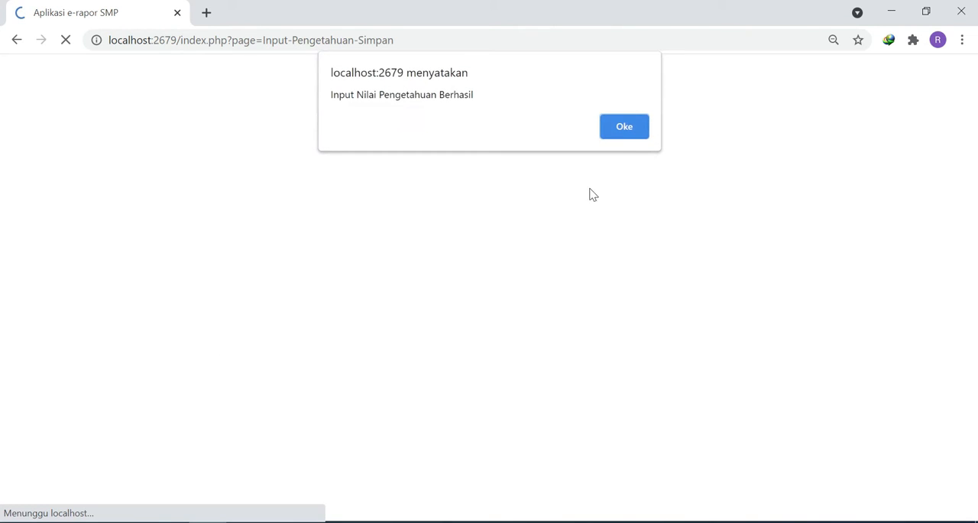
pyautogui.click(622, 127)
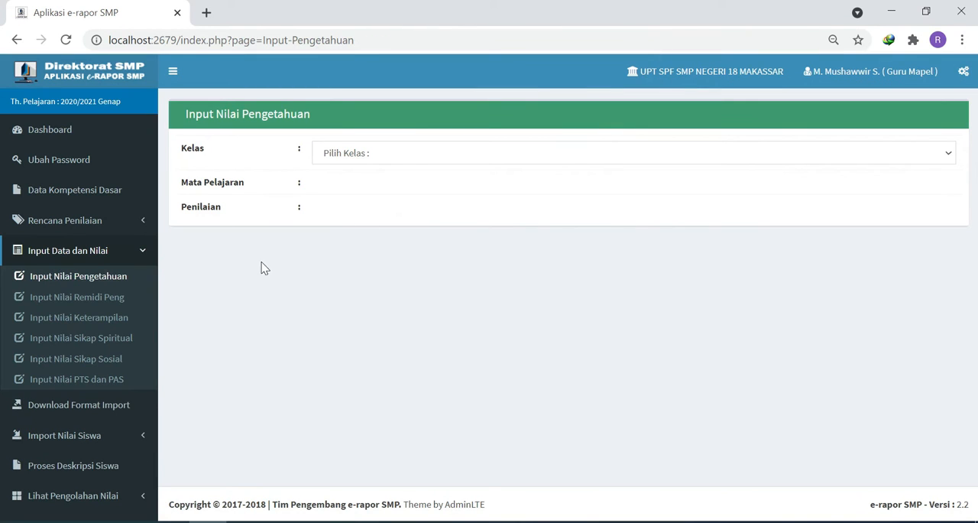
# - Display the skills grade entry (Input Nilai Keterampilan) for class IX-A, subject Matematika (Umum), assessment P. 1 (P1)
pyautogui.click(84, 322)
pyautogui.click(348, 157)
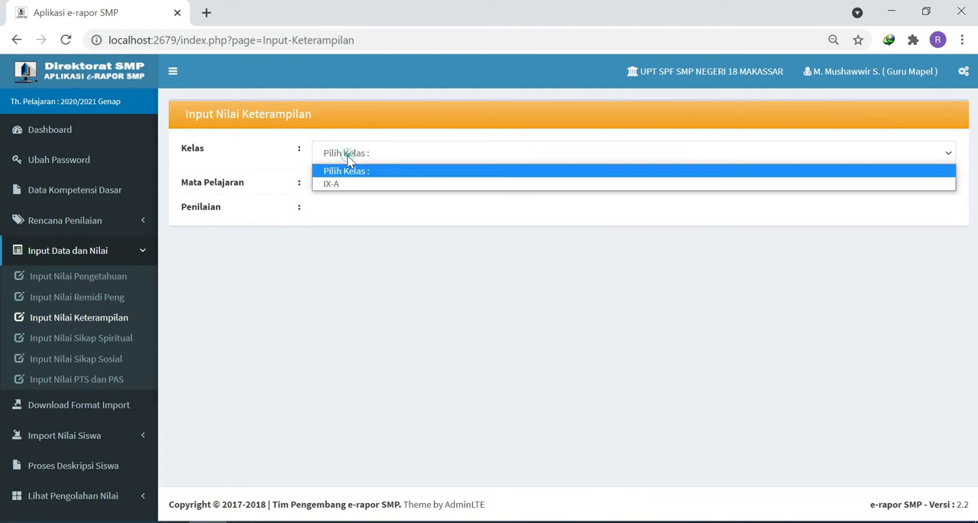
pyautogui.click(338, 184)
pyautogui.click(338, 187)
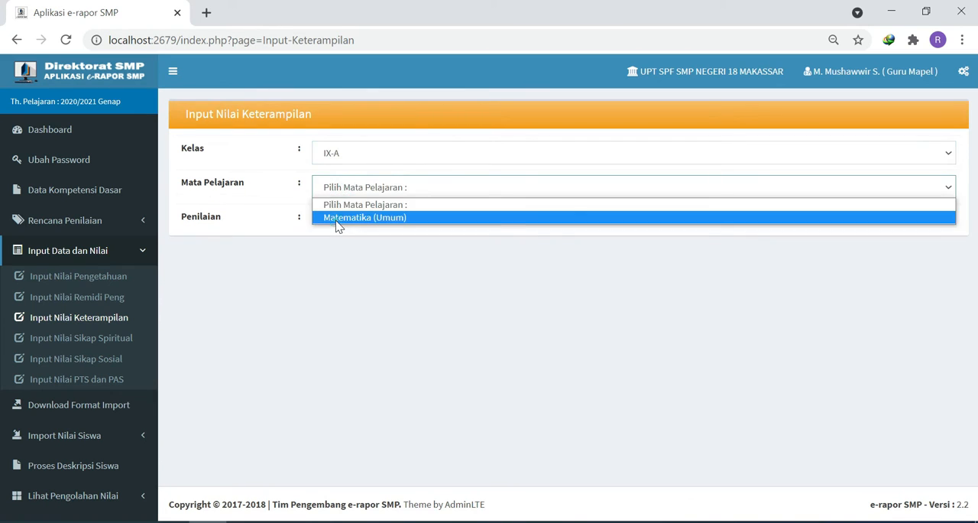
pyautogui.click(339, 217)
pyautogui.click(338, 223)
pyautogui.click(334, 252)
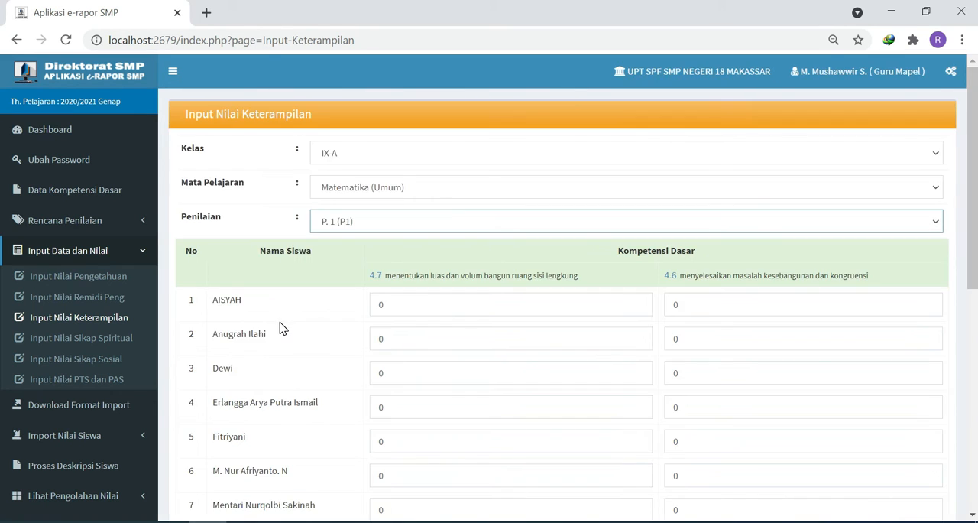
# - Open the spiritual attitude grade entry (Input Nilai Sikap Spiritual) for class IX-A, subject Matematika (Umum)
pyautogui.click(84, 339)
pyautogui.click(361, 153)
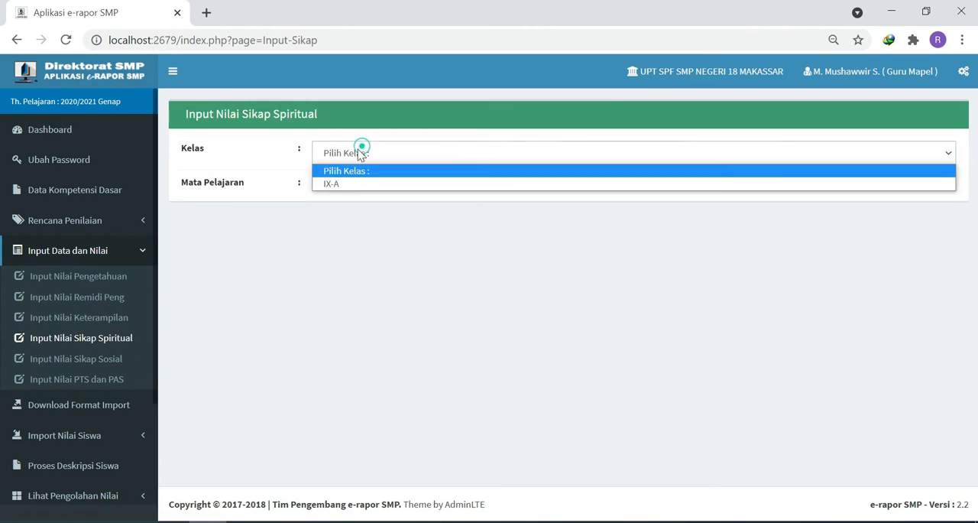
pyautogui.click(337, 184)
pyautogui.click(339, 187)
pyautogui.click(337, 213)
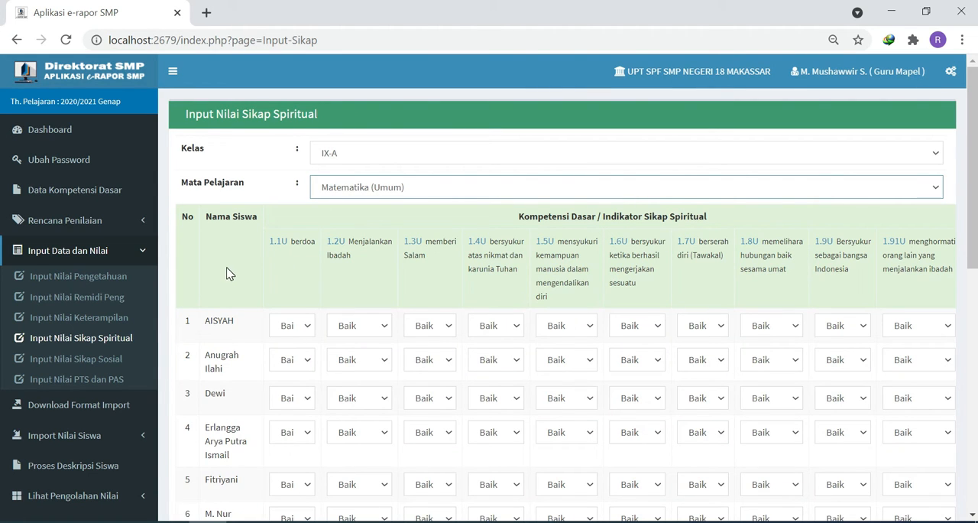
# - Rate the first student Sangat Baik for indicator 1.1U and Cukup for indicators 1.4U and 1.9U
pyautogui.scroll(-1, 228, 279)
pyautogui.scroll(-1, 232, 285)
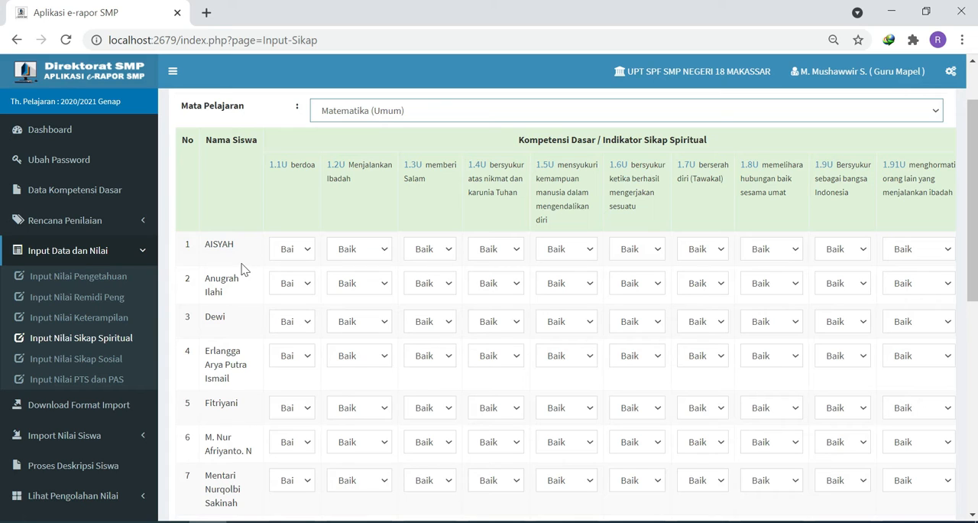
pyautogui.click(302, 252)
pyautogui.click(299, 279)
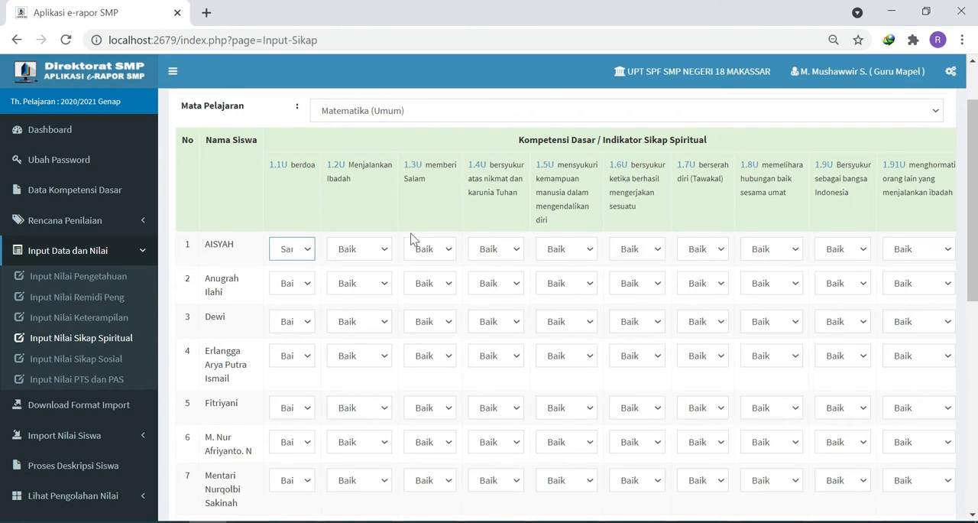
pyautogui.click(489, 249)
pyautogui.click(493, 305)
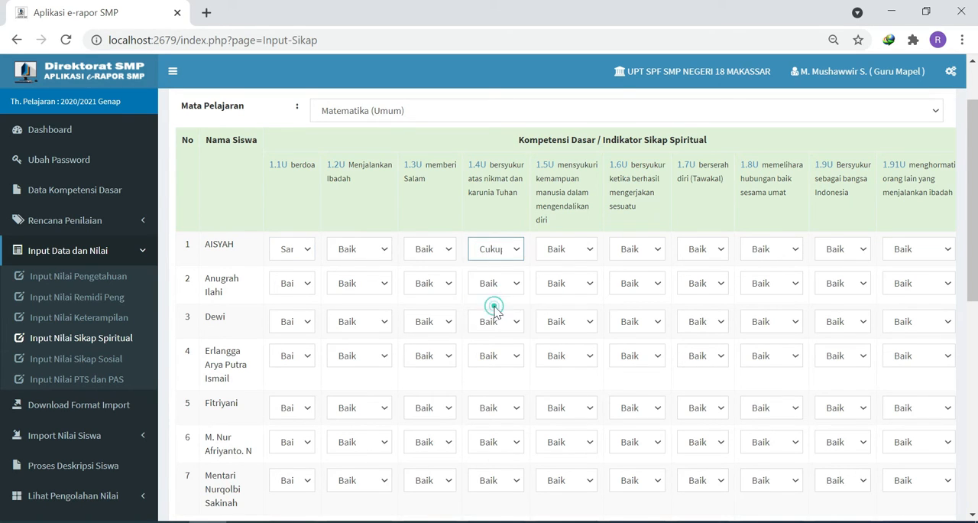
pyautogui.click(840, 255)
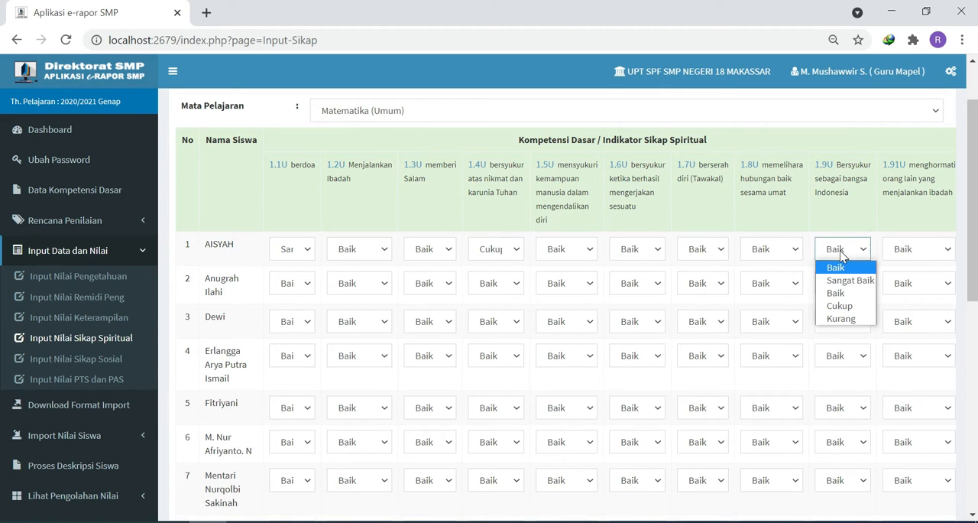
pyautogui.click(841, 306)
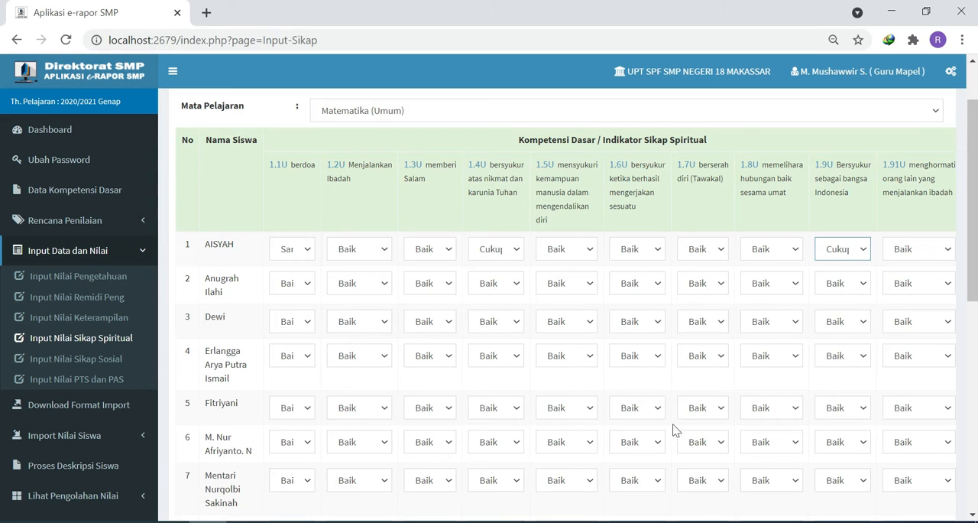
# - Save the spiritual attitude ratings and dismiss the confirmation message
pyautogui.scroll(-6, 681, 363)
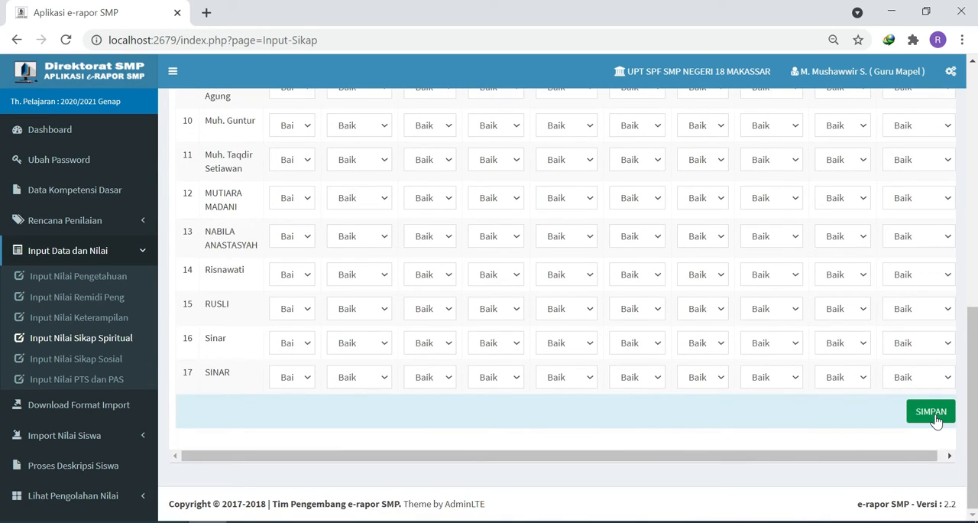
pyautogui.click(934, 421)
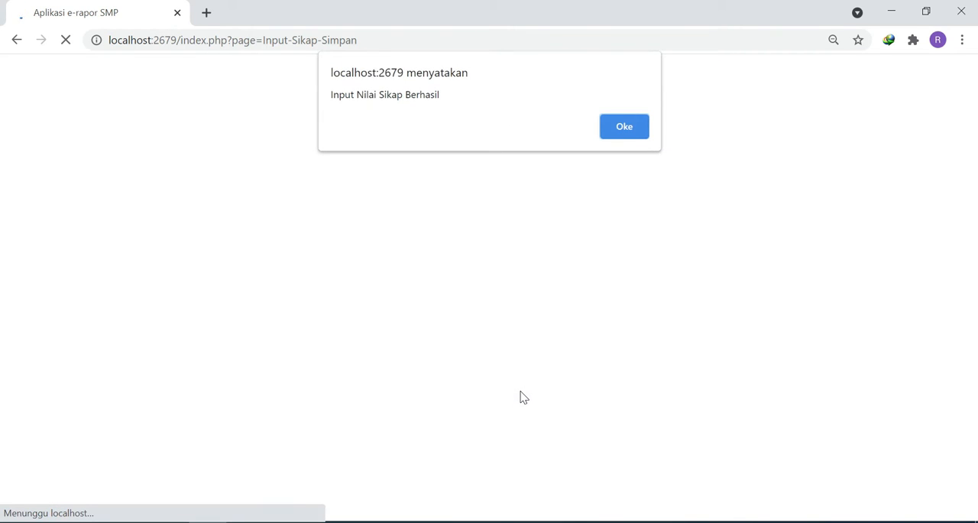
pyautogui.click(628, 136)
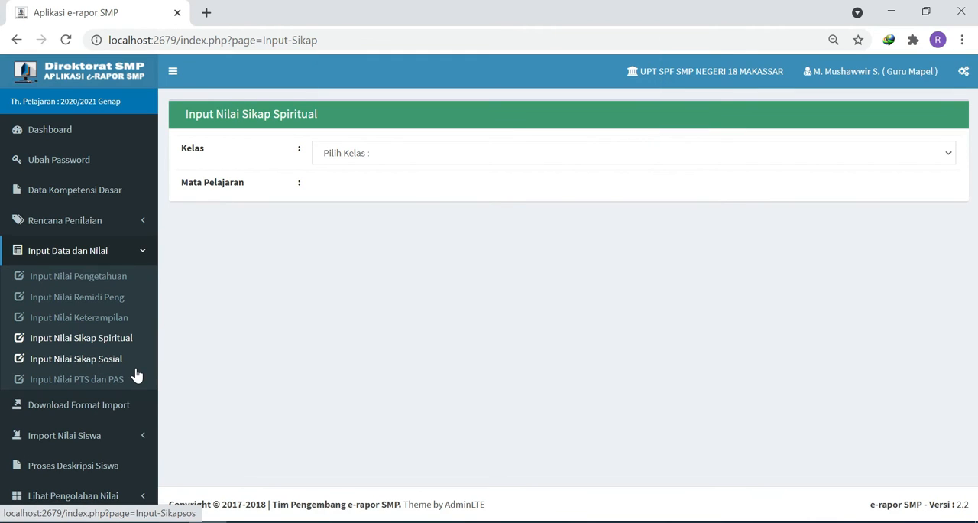
# - Open the mid-term and final semester grade entry (PTS dan PAS) for class IX-A, subject Matematika (Umum)
pyautogui.click(76, 380)
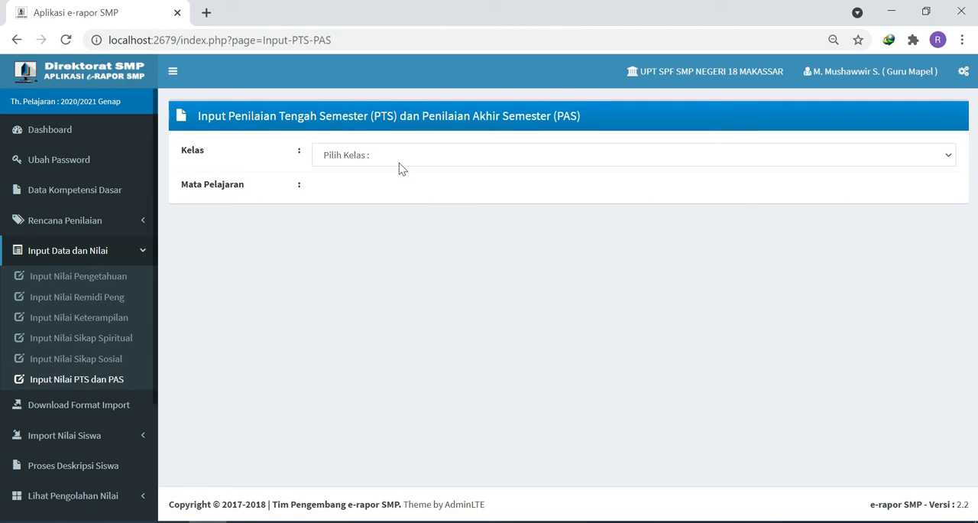
pyautogui.click(366, 153)
pyautogui.click(340, 185)
pyautogui.click(340, 188)
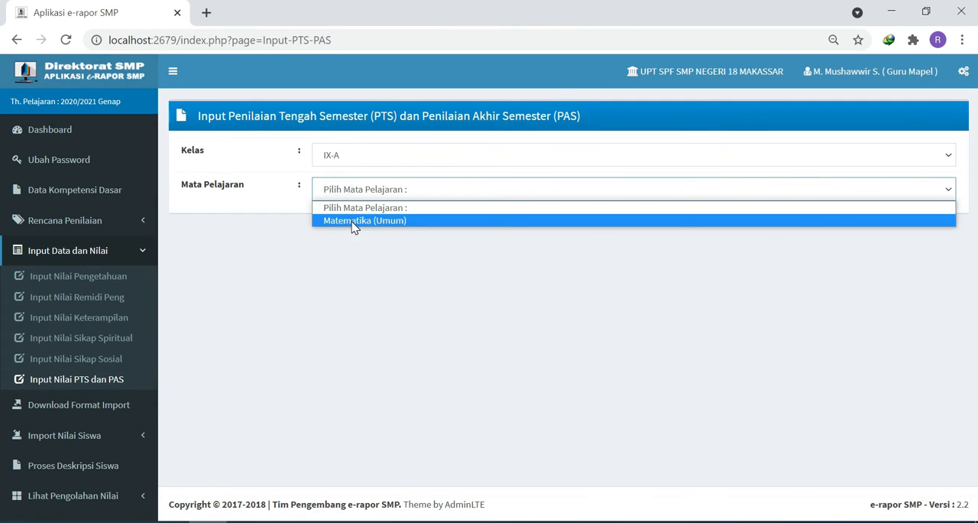
pyautogui.click(356, 220)
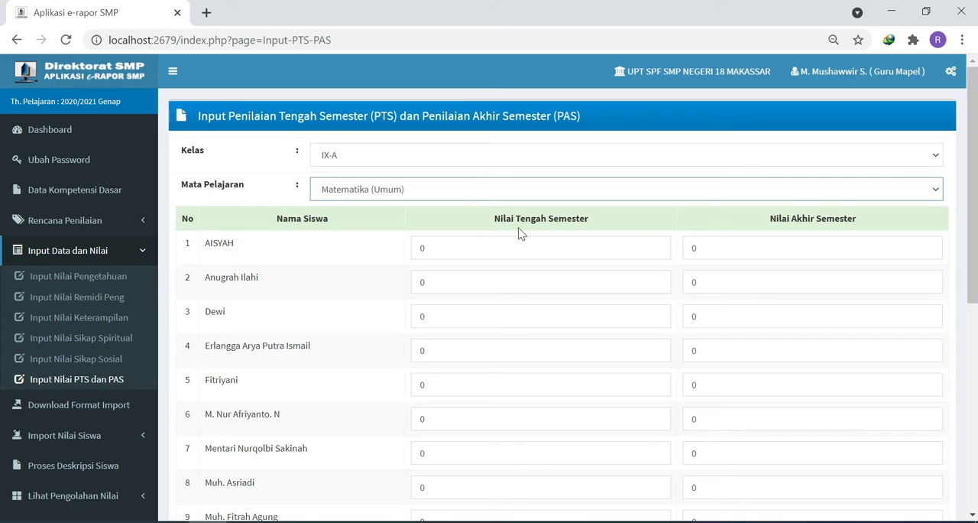
# - Enter mid-term and final semester grades: 87 and 92 for the first student, 78 and 85 for the second
pyautogui.click(522, 249)
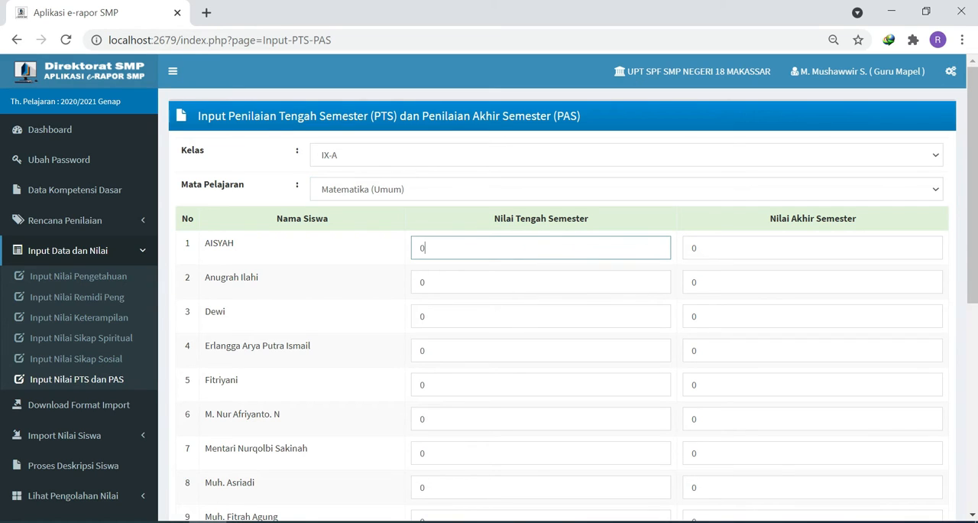
pyautogui.click(745, 246)
pyautogui.hotkey('shift', 'Tab')
pyautogui.write('87')
pyautogui.press('Tab')
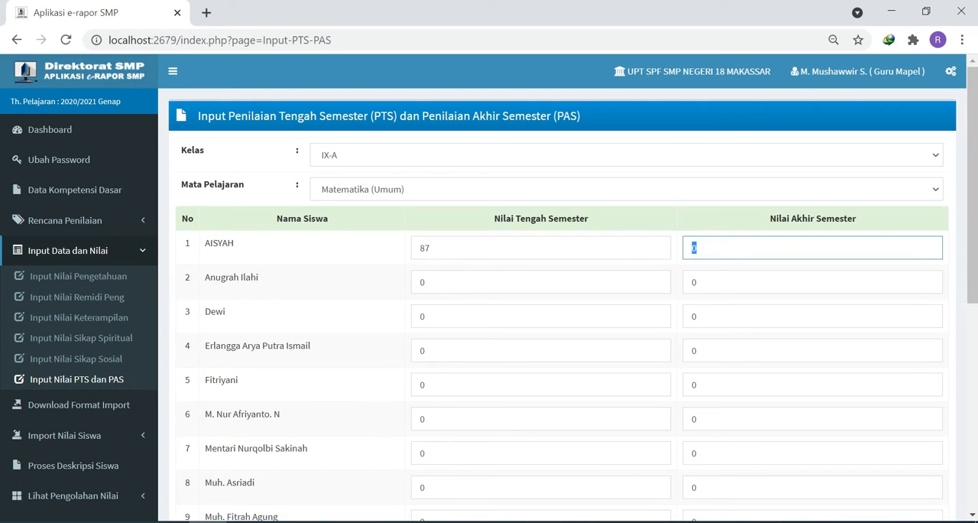
pyautogui.press('Tab')
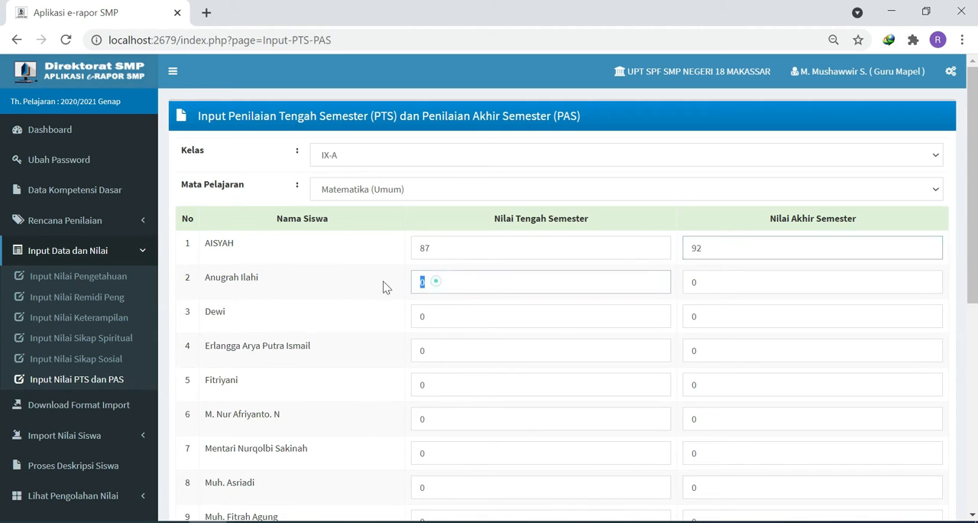
pyautogui.write('78')
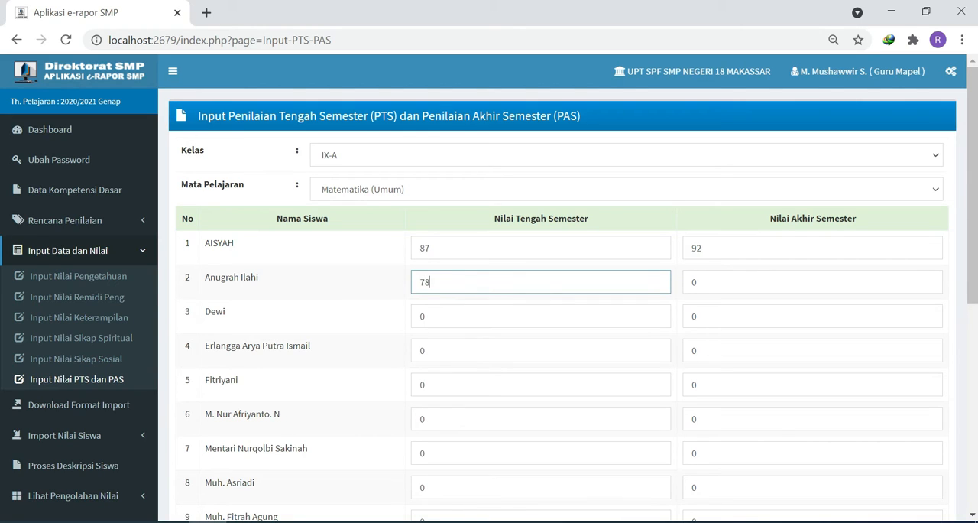
pyautogui.press('Tab')
pyautogui.write('8')
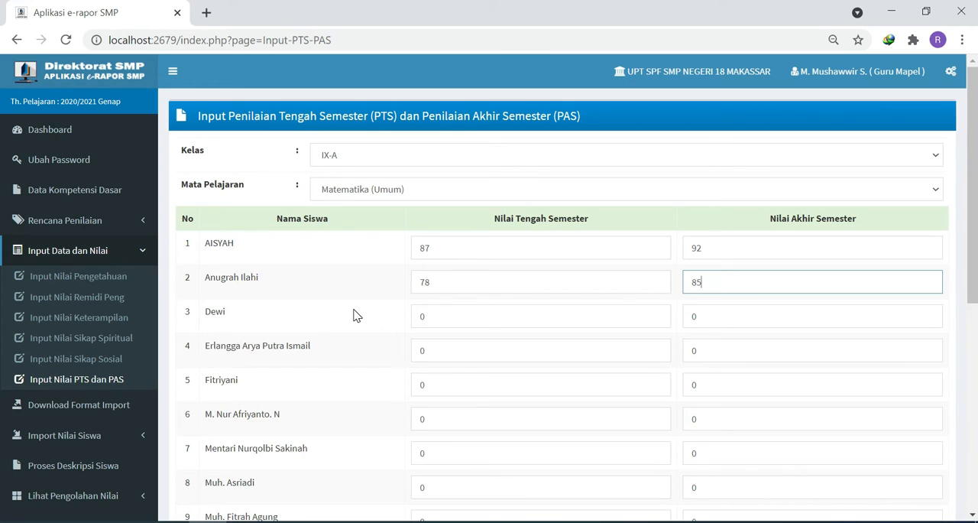
# - Save the mid-term and final semester grades and dismiss the confirmation message
pyautogui.scroll(-5, 354, 315)
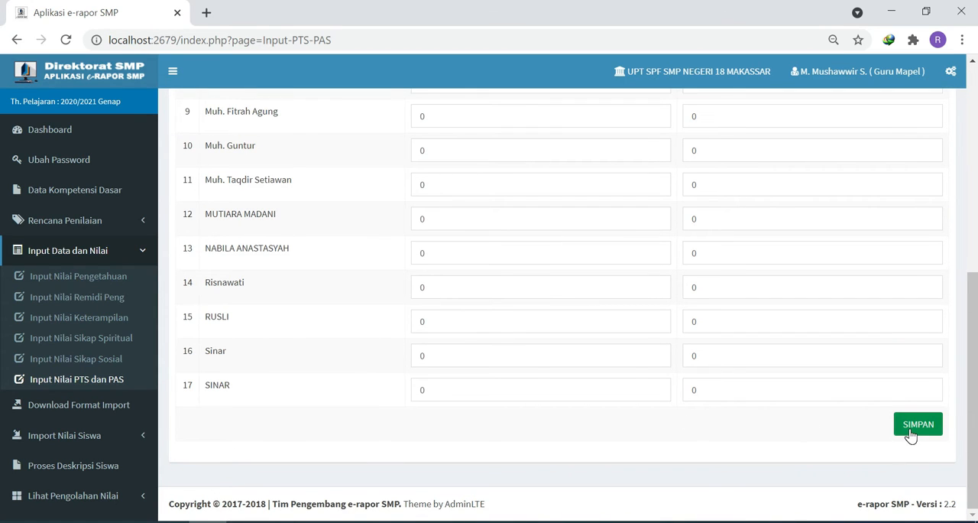
pyautogui.click(913, 425)
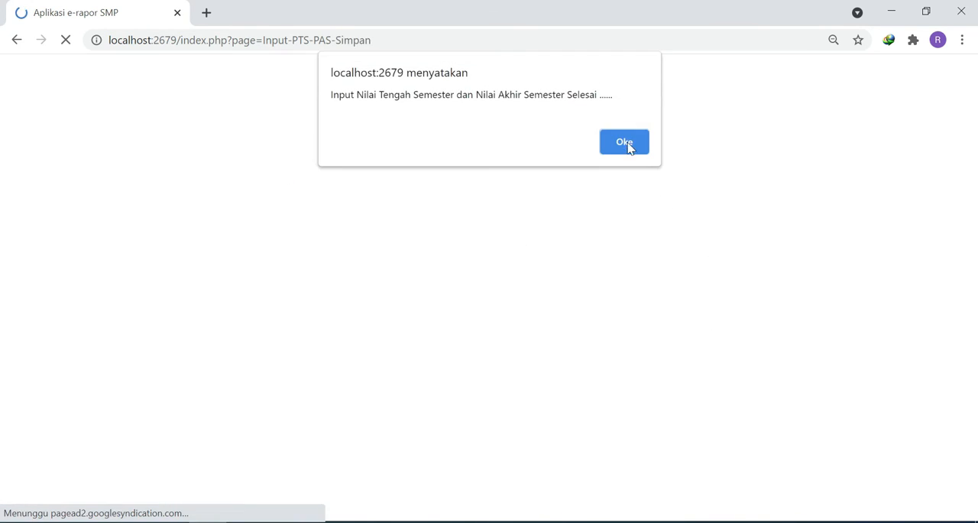
pyautogui.click(627, 144)
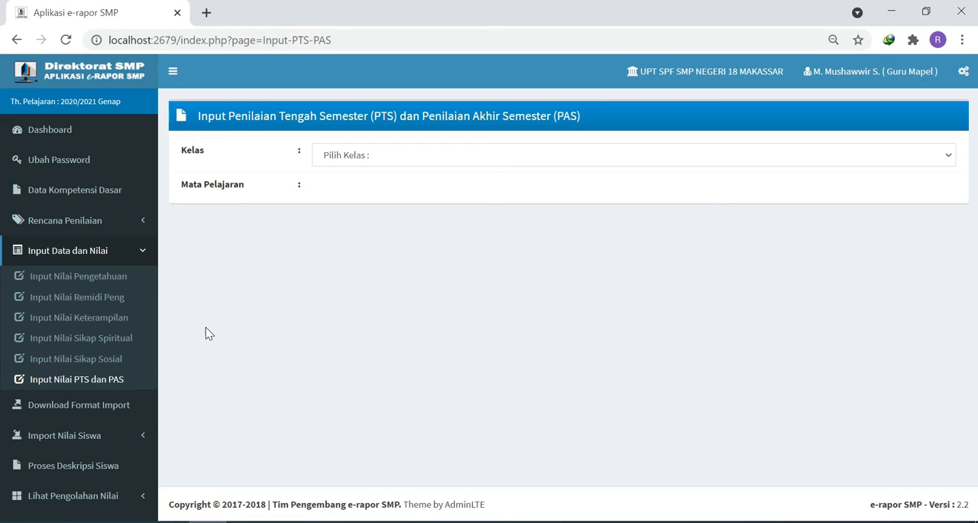
# - Open the import format downloads for class IX-A, subject Matematika (Umum)
pyautogui.click(132, 252)
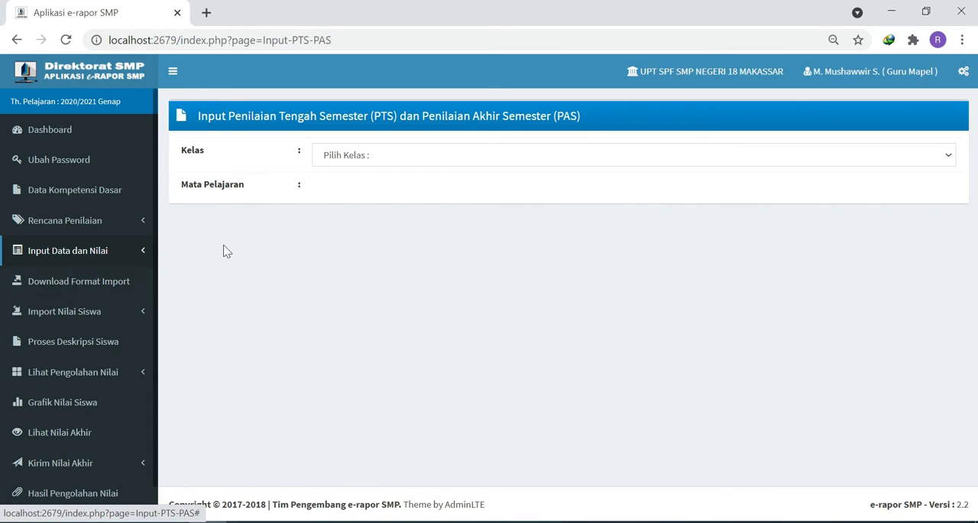
pyautogui.click(67, 287)
pyautogui.click(329, 258)
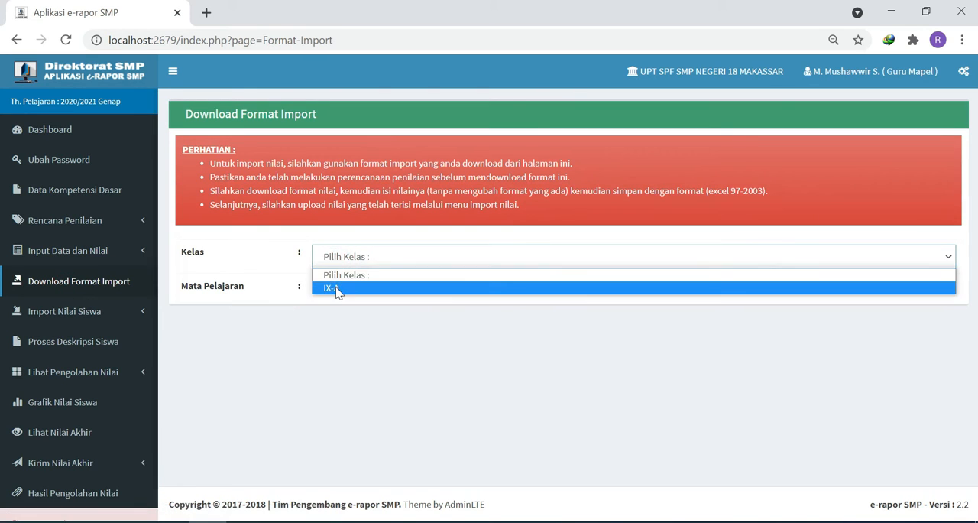
pyautogui.click(336, 290)
pyautogui.click(334, 290)
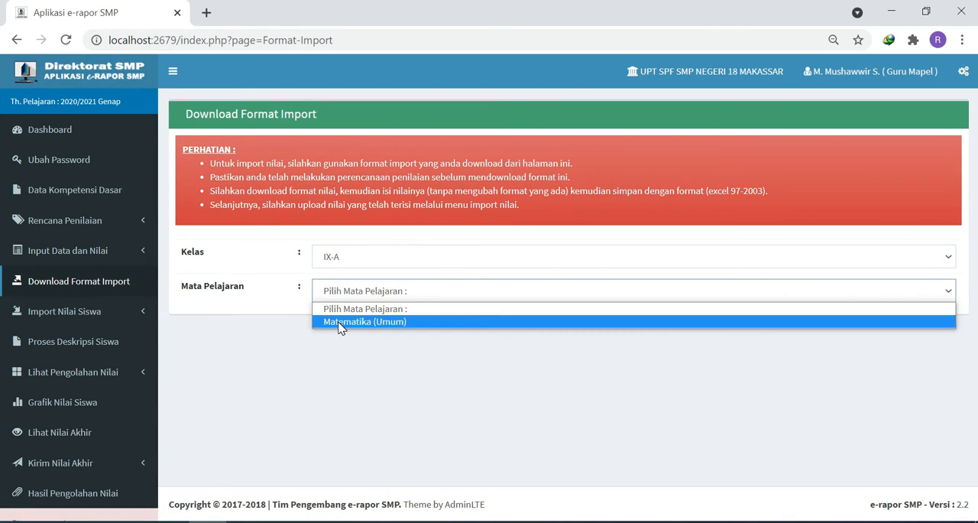
pyautogui.click(340, 322)
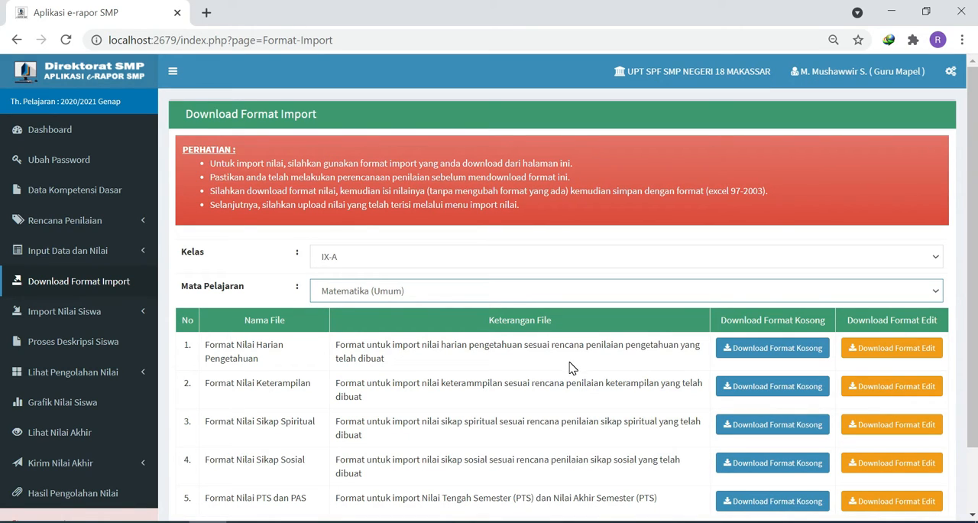
# - Download the five blank import formats for IX-A mathematics: daily knowledge, skills, spiritual attitude, social attitude, and PTS dan PAS
pyautogui.click(789, 352)
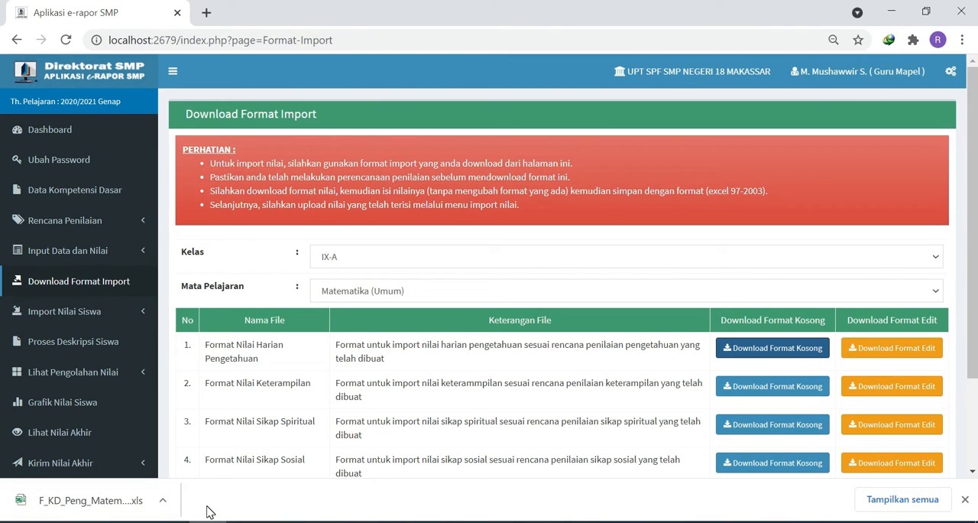
pyautogui.click(753, 395)
pyautogui.scroll(-3, 736, 342)
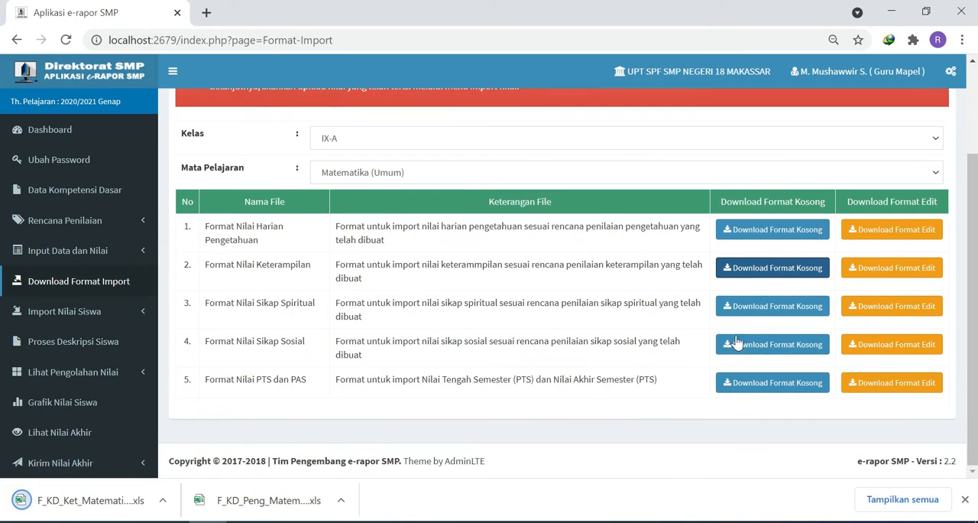
pyautogui.click(772, 310)
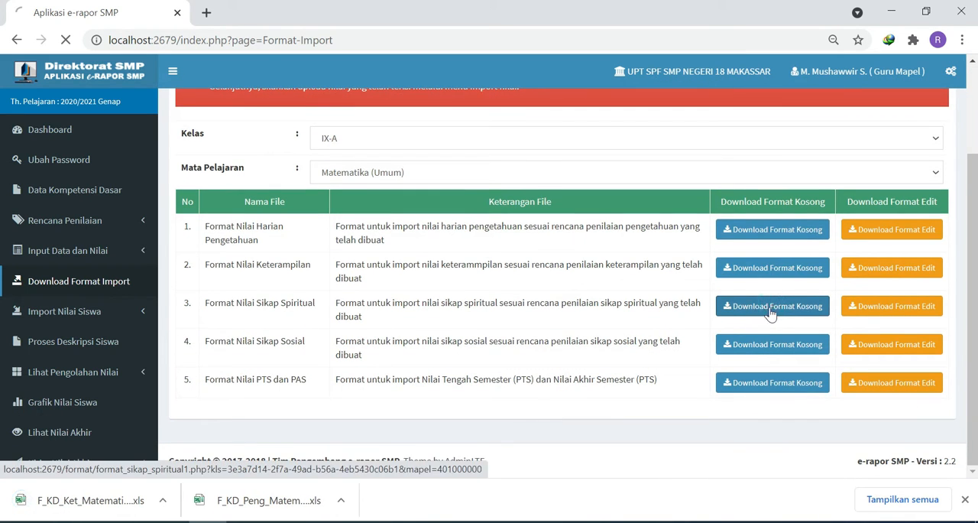
pyautogui.click(755, 346)
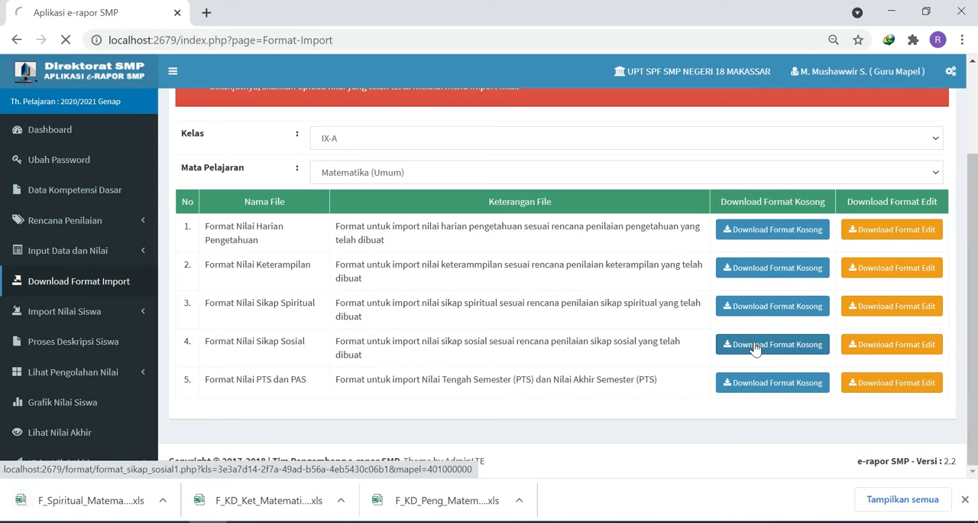
pyautogui.click(761, 387)
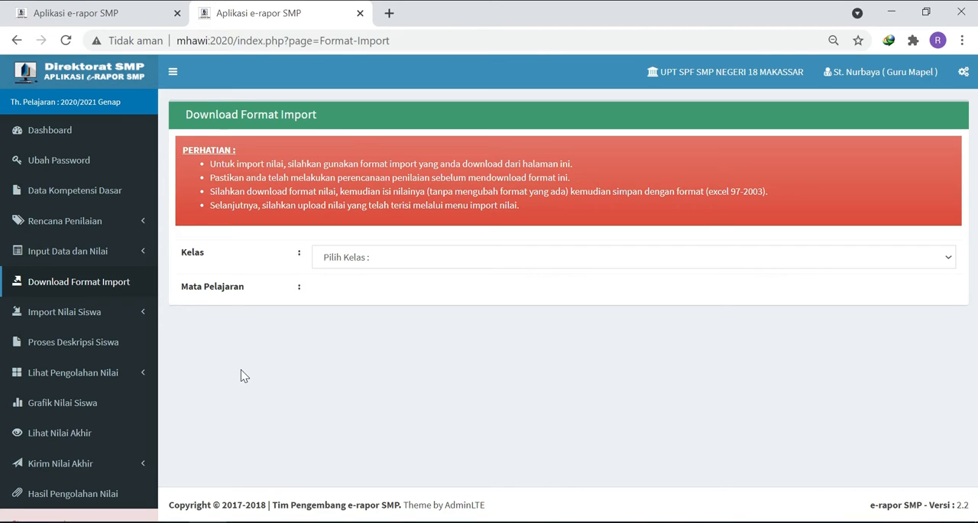
# - In the second e-rapor tab, list the import formats for class IX-1, subject Ilmu Pengetahuan Sosial (IPS)
pyautogui.click(342, 262)
pyautogui.click(341, 289)
pyautogui.click(344, 289)
pyautogui.click(348, 321)
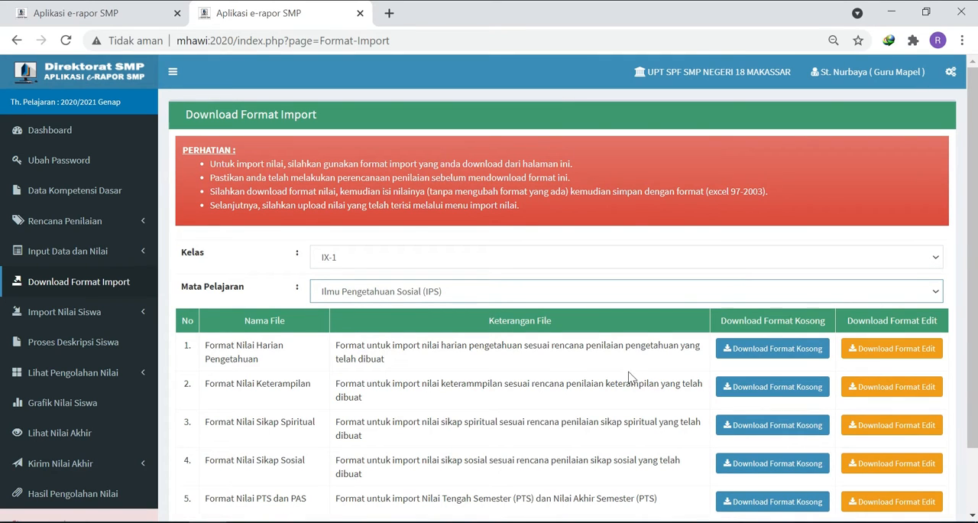
# - Download all five blank import formats for class IX-1 Ilmu Pengetahuan Sosial (IPS), from daily knowledge to PTS dan PAS
pyautogui.click(780, 353)
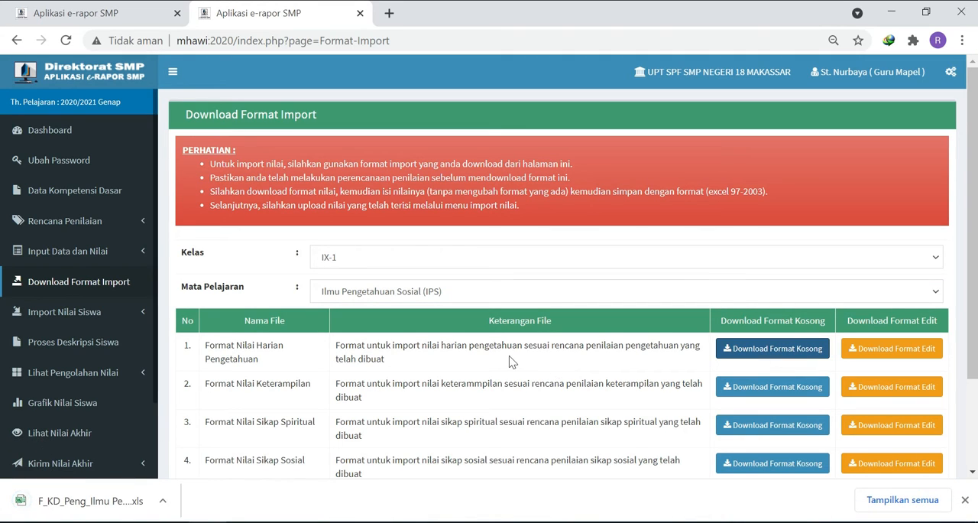
pyautogui.click(726, 388)
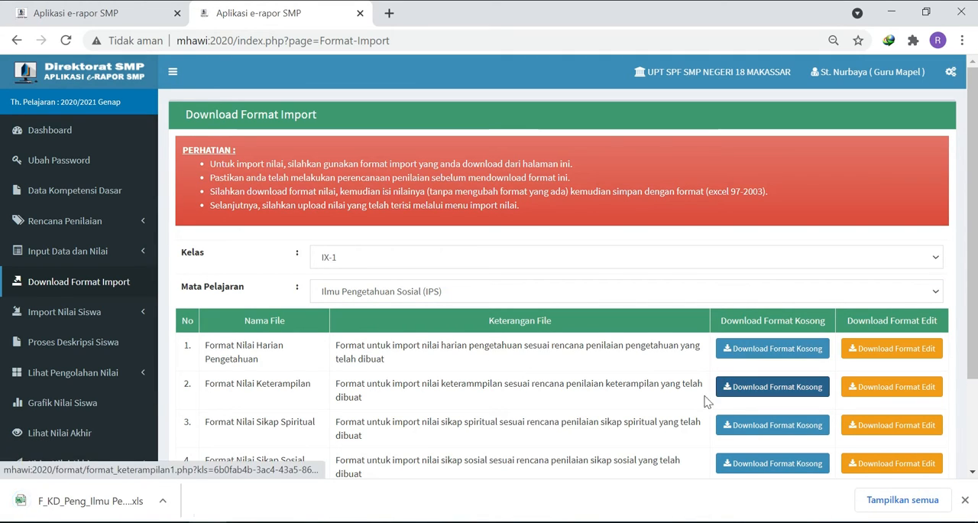
pyautogui.click(723, 425)
pyautogui.scroll(-1, 683, 415)
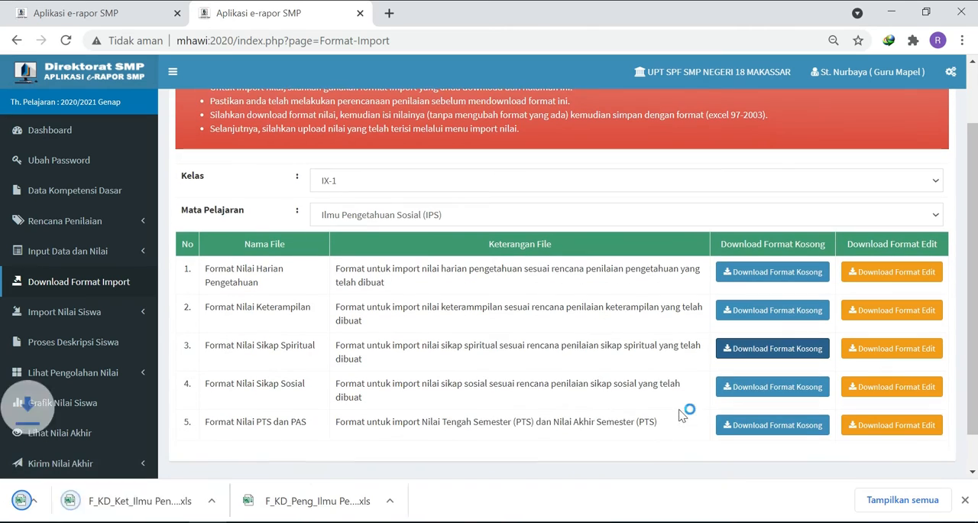
pyautogui.click(772, 388)
pyautogui.click(740, 429)
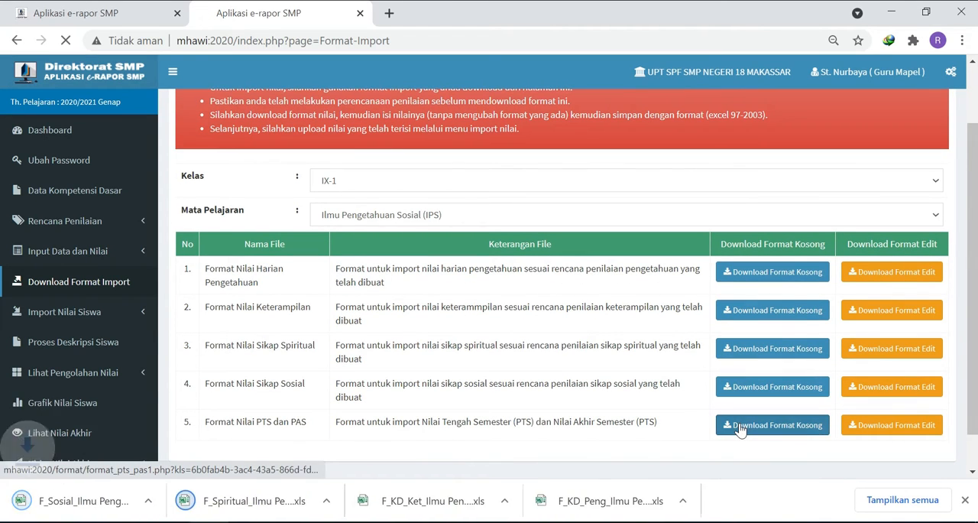
# - Change the class to IX-2 and download the blank daily knowledge format without choosing the subject again
pyautogui.scroll(1, 499, 319)
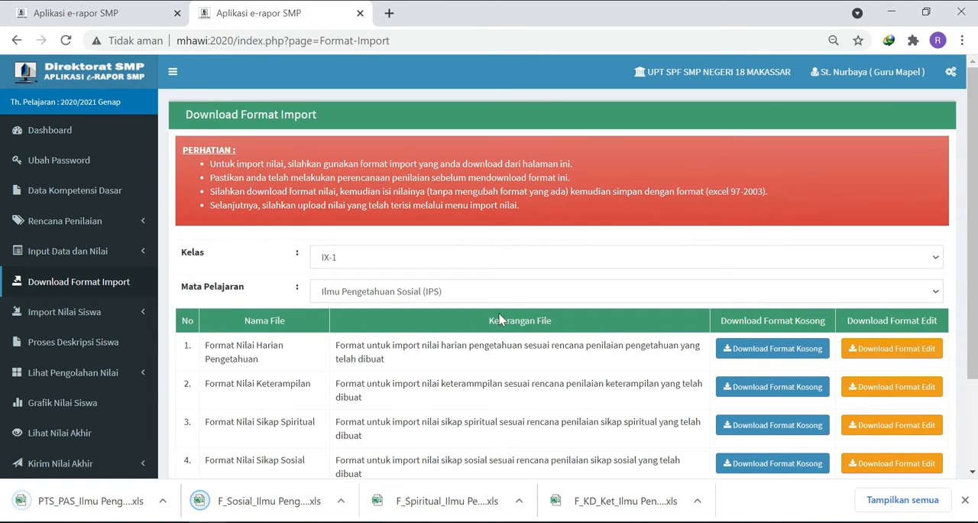
pyautogui.click(399, 266)
pyautogui.click(380, 370)
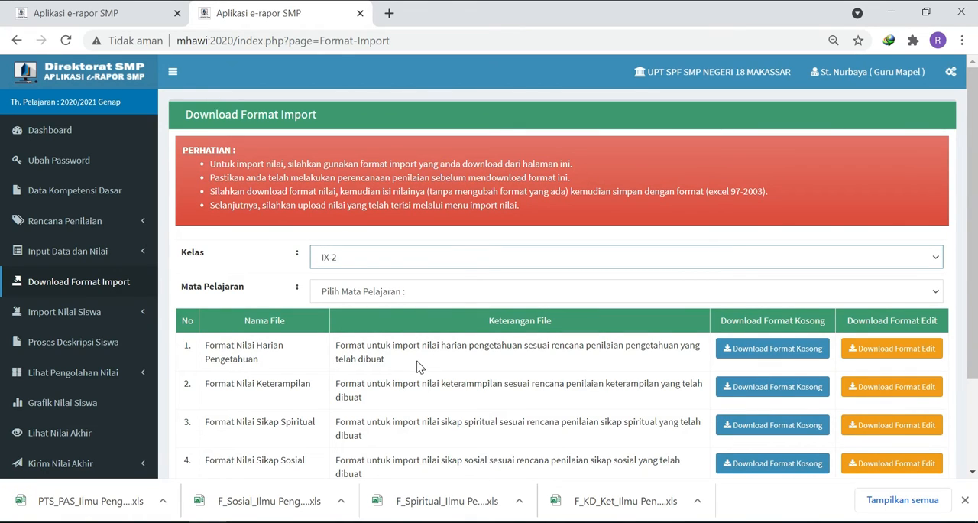
pyautogui.click(750, 357)
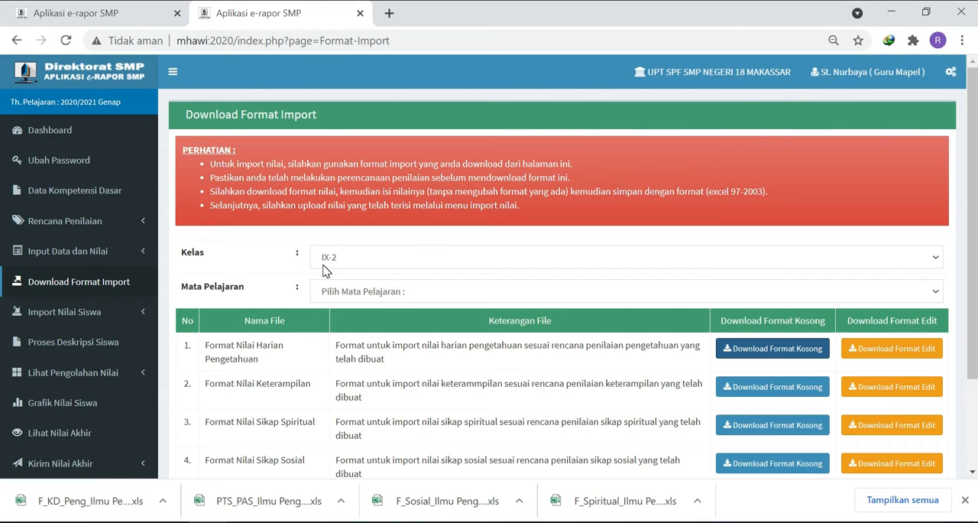
# - Choose Ilmu Pengetahuan Sosial (IPS) for class IX-2 and download the blank daily knowledge format again
pyautogui.click(371, 298)
pyautogui.click(373, 321)
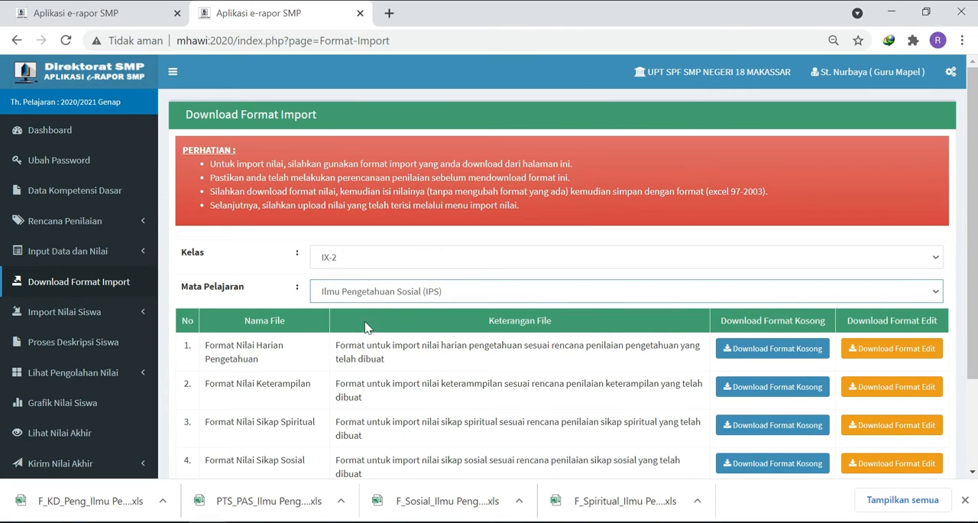
pyautogui.click(746, 350)
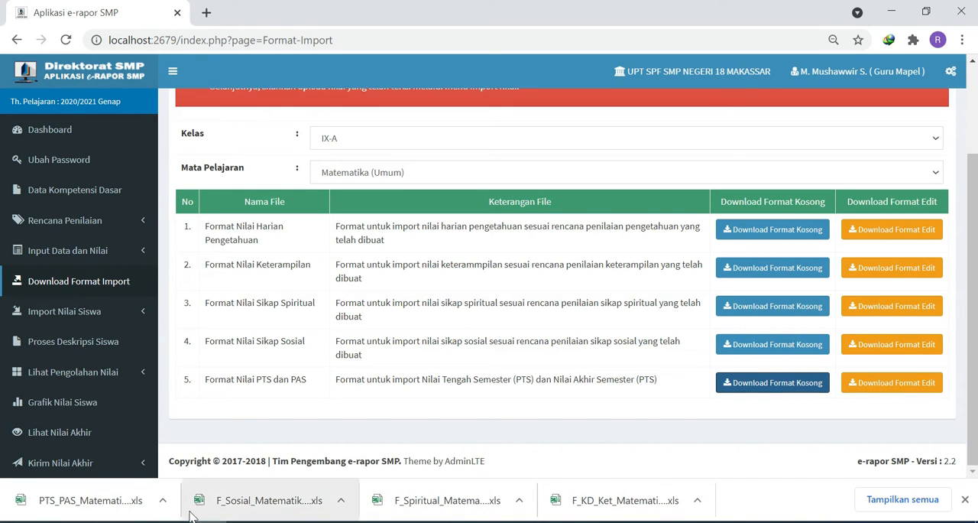
# - Show the downloaded IX-A mathematics formats in File Explorer and paste the five files into Downloads > Documents > eRapor
pyautogui.click(166, 507)
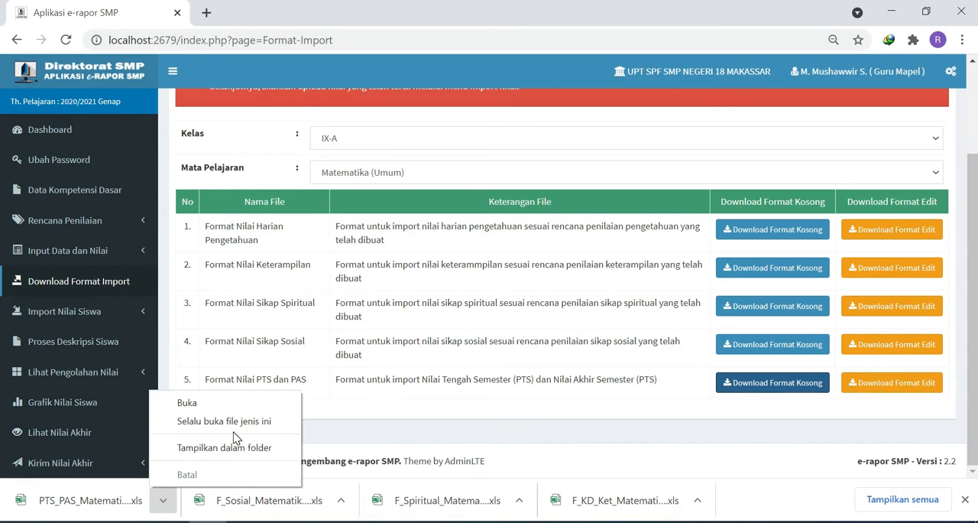
pyautogui.click(230, 453)
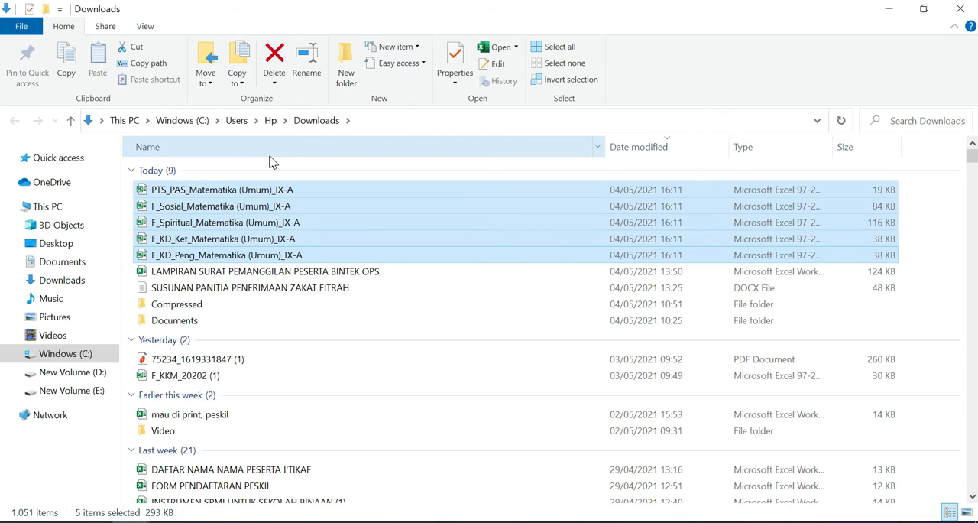
pyautogui.click(77, 282)
pyautogui.doubleClick(173, 198)
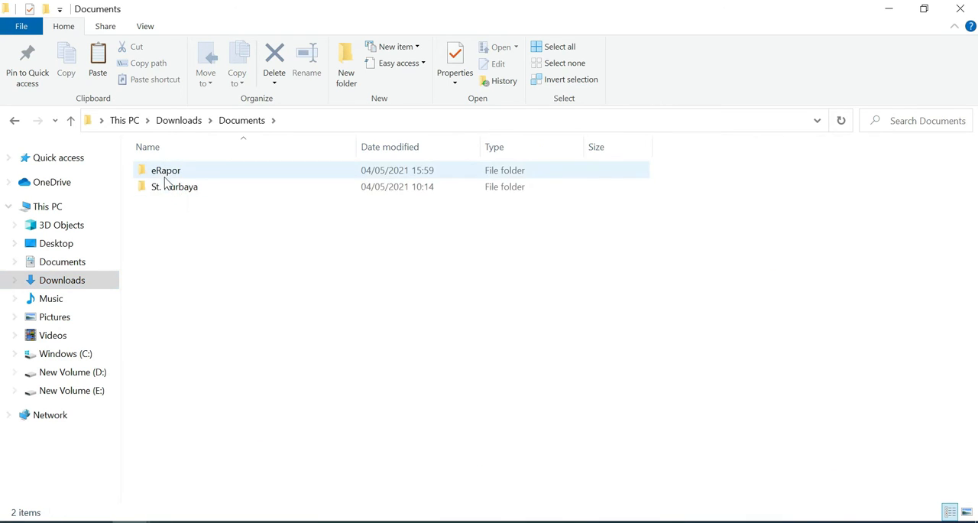
pyautogui.doubleClick(165, 173)
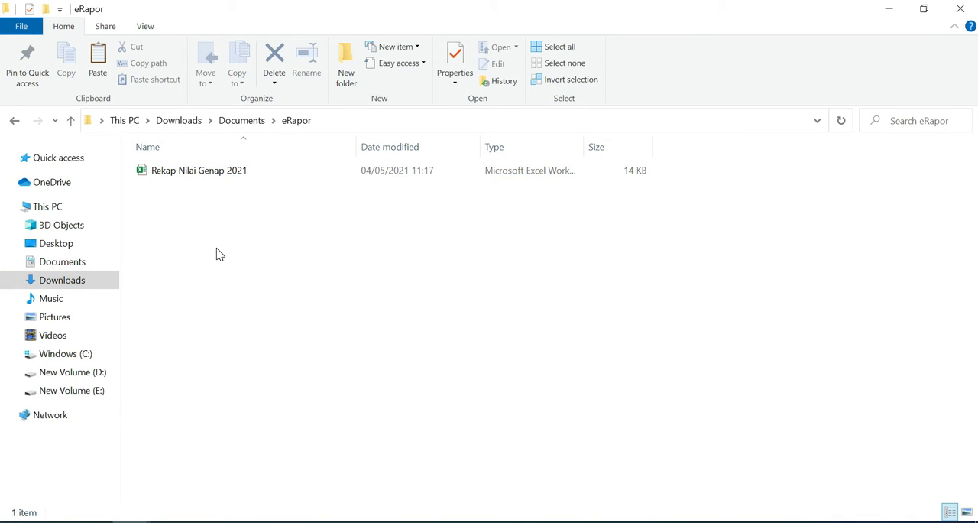
pyautogui.hotkey('ctrl', 'v')
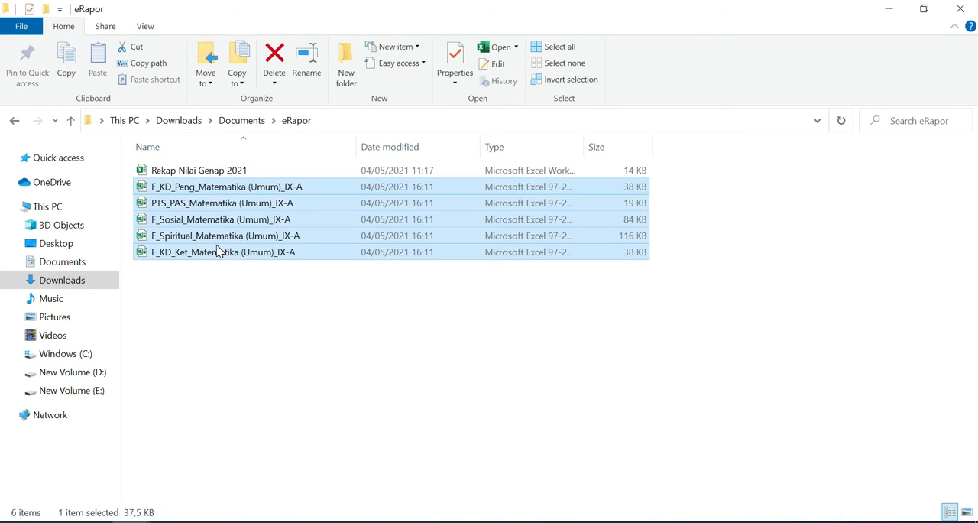
pyautogui.click(244, 295)
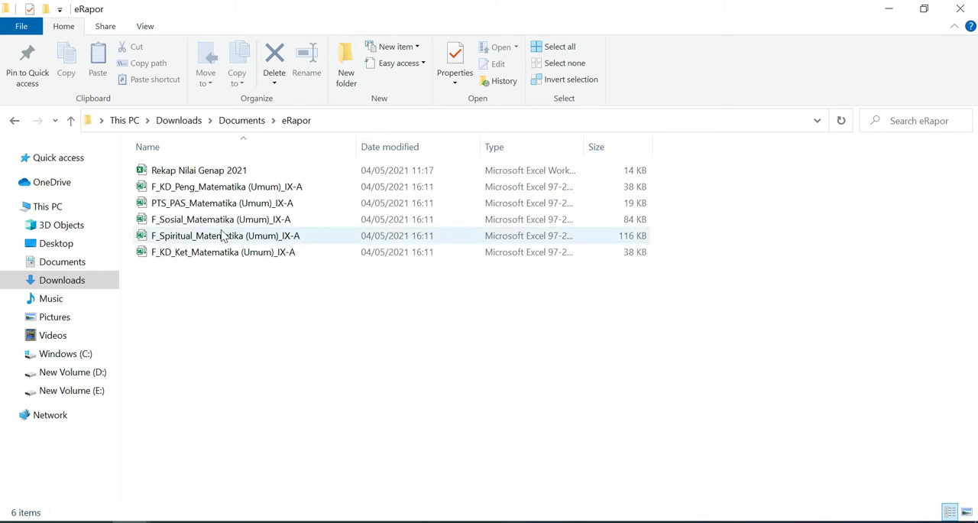
# - Open the Rekap Nilai Genap 2021 workbook and the PTS_PAS_Matematika (Umum)_IX-A format in Excel, and review the format's student list
pyautogui.doubleClick(203, 171)
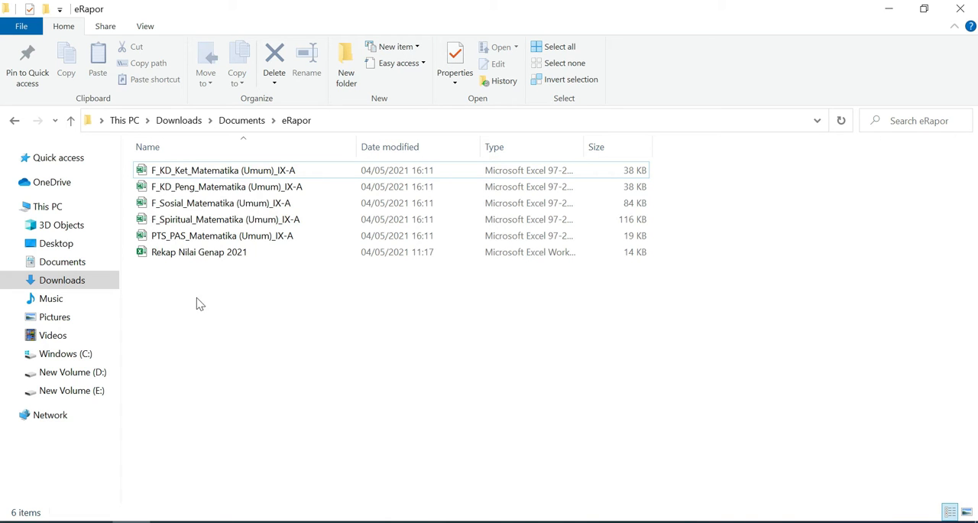
pyautogui.doubleClick(191, 237)
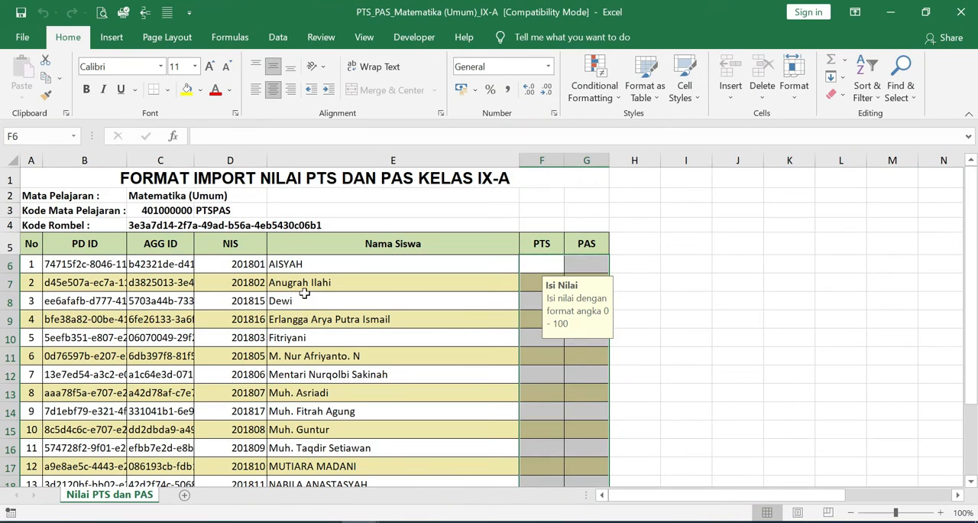
pyautogui.scroll(-1, 302, 294)
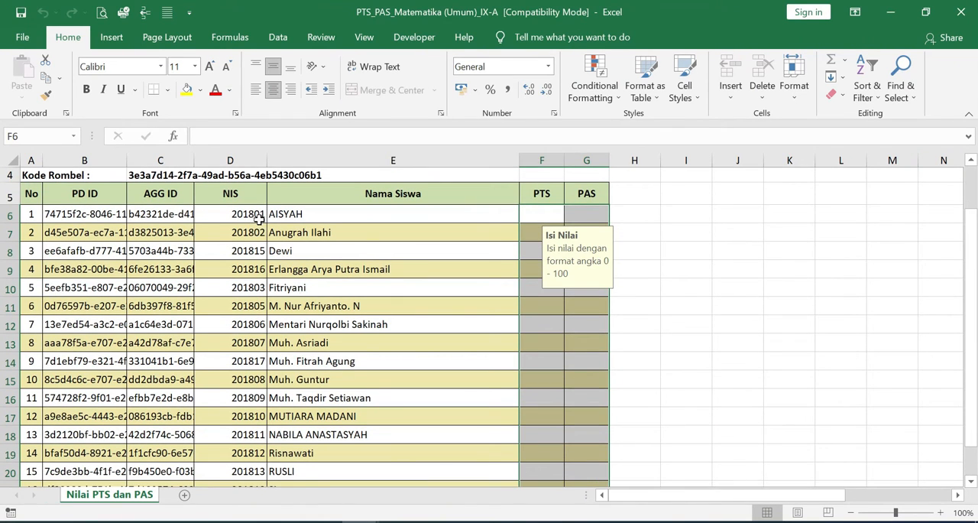
pyautogui.scroll(-2, 320, 314)
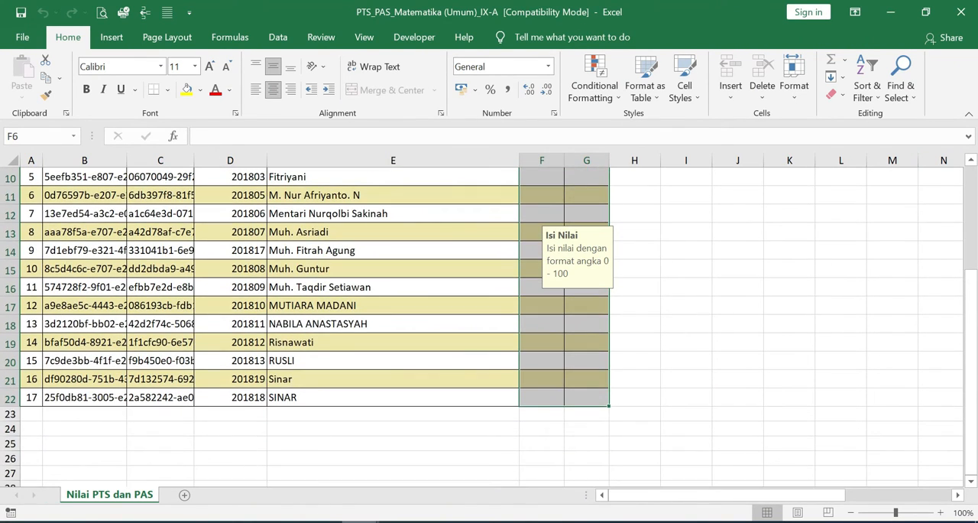
# - Switch to the Rekap Nilai Genap 2021 workbook and select the first student's name in cell C9 to check the student order
pyautogui.moveTo(352, 522)
pyautogui.click(245, 459)
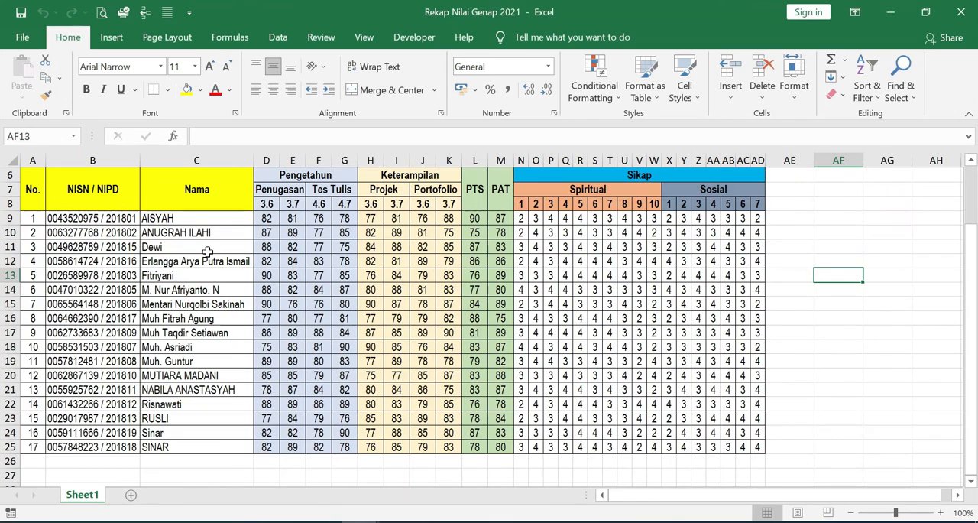
pyautogui.click(216, 293)
pyautogui.click(177, 219)
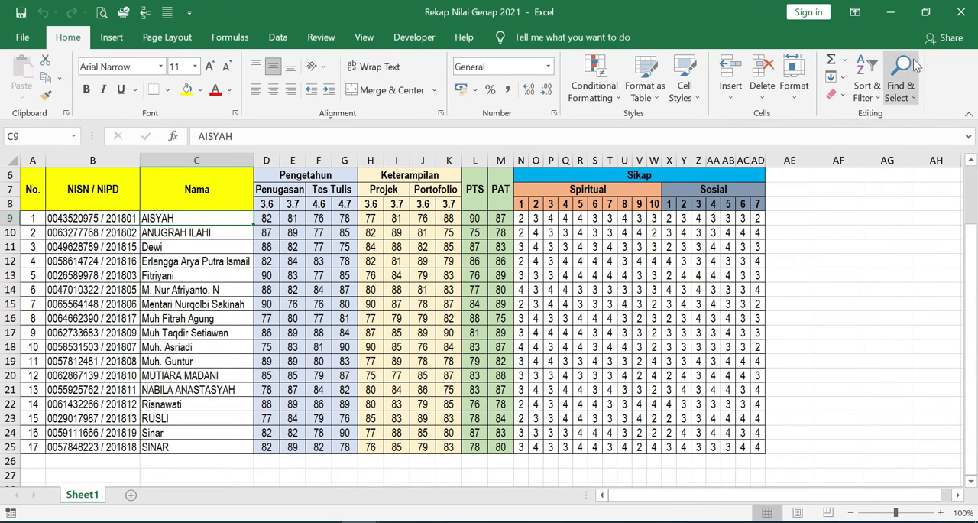
# - Arrange the grade recap workbook and the PTS_PAS import format side by side, with the recap on the left
pyautogui.click(926, 14)
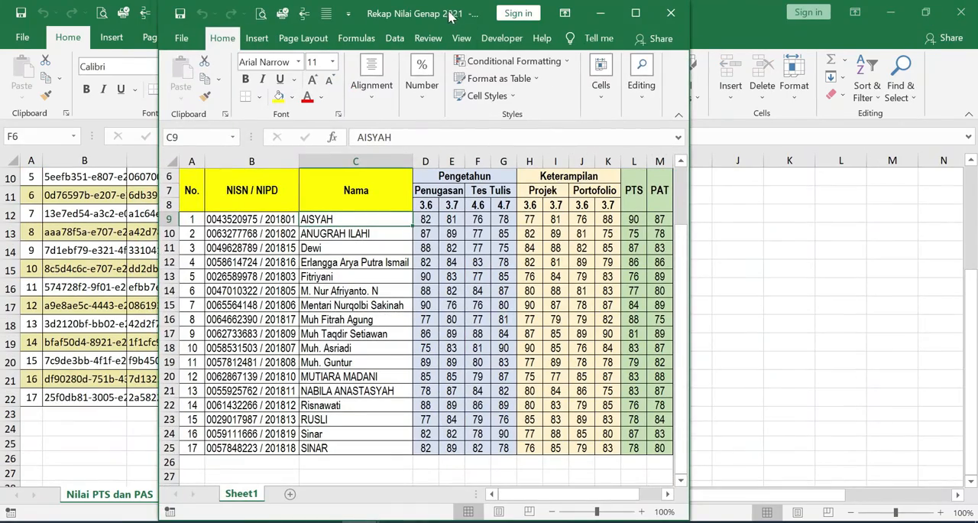
pyautogui.moveTo(451, 16); pyautogui.dragTo(294, 18)
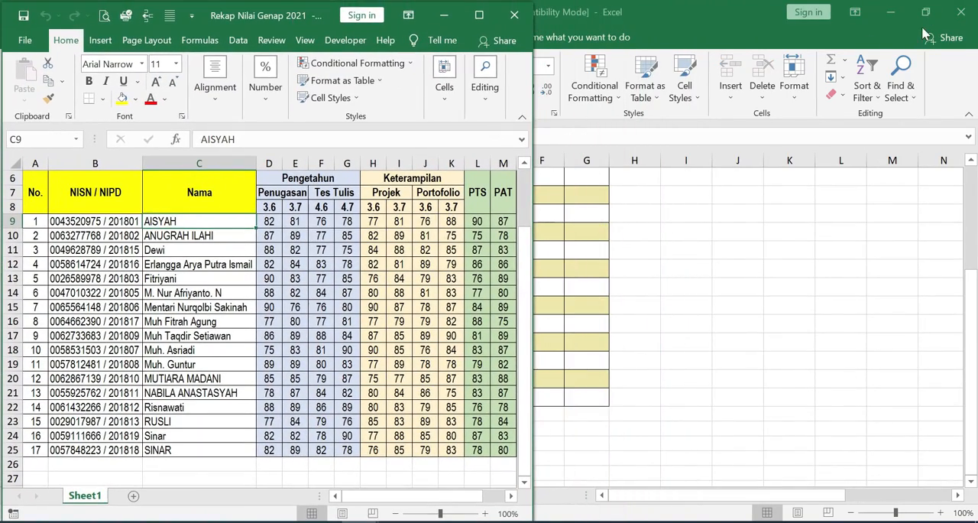
pyautogui.click(926, 18)
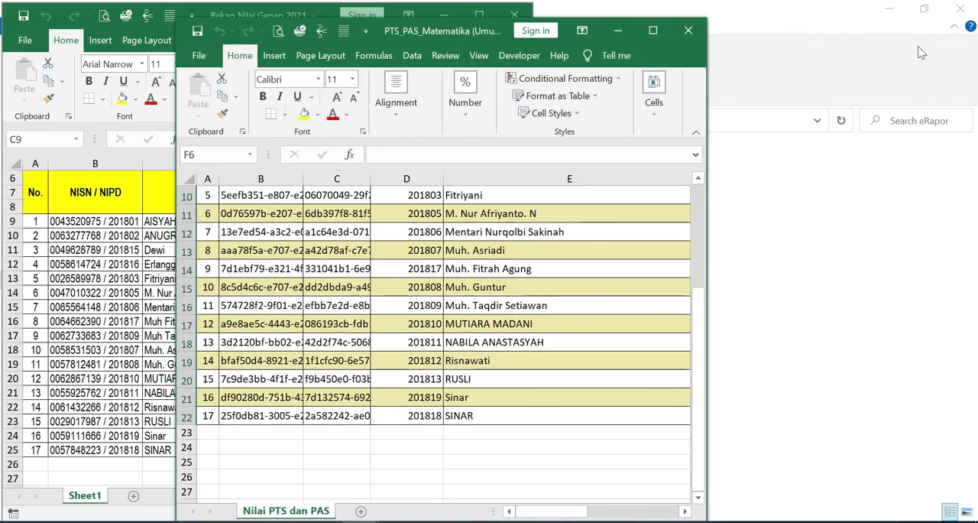
pyautogui.moveTo(444, 18); pyautogui.dragTo(738, 25)
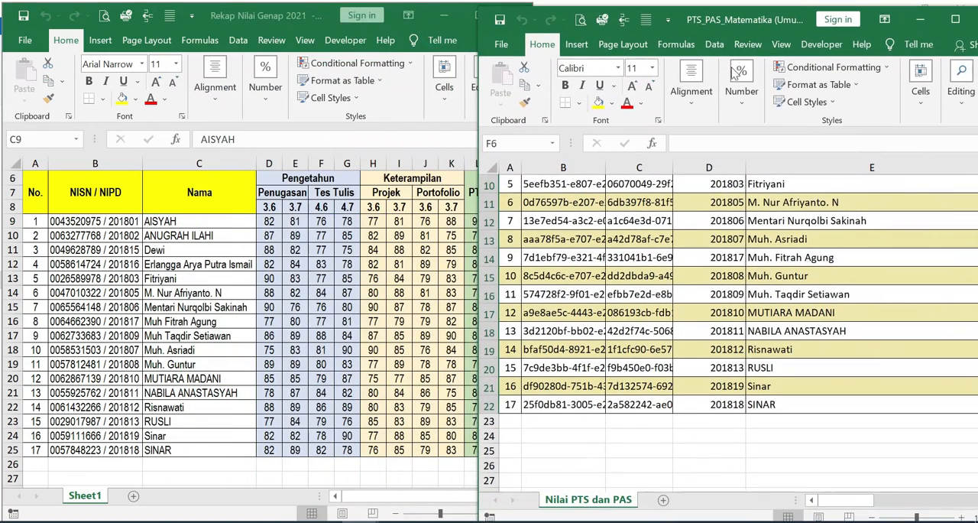
# - Compare the student order in the recap workbook and the PTS_PAS format, and maximize both workbook windows
pyautogui.click(711, 276)
pyautogui.scroll(3, 792, 300)
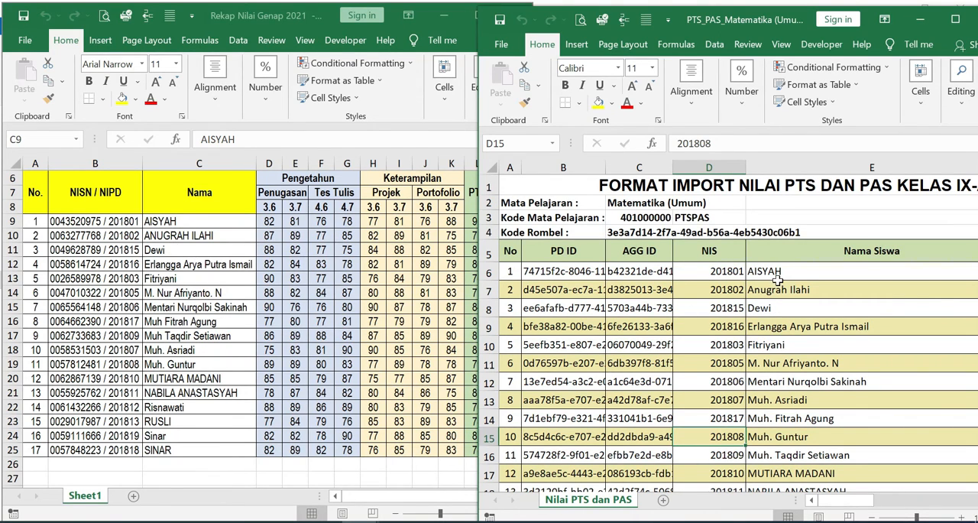
pyautogui.scroll(-1, 777, 277)
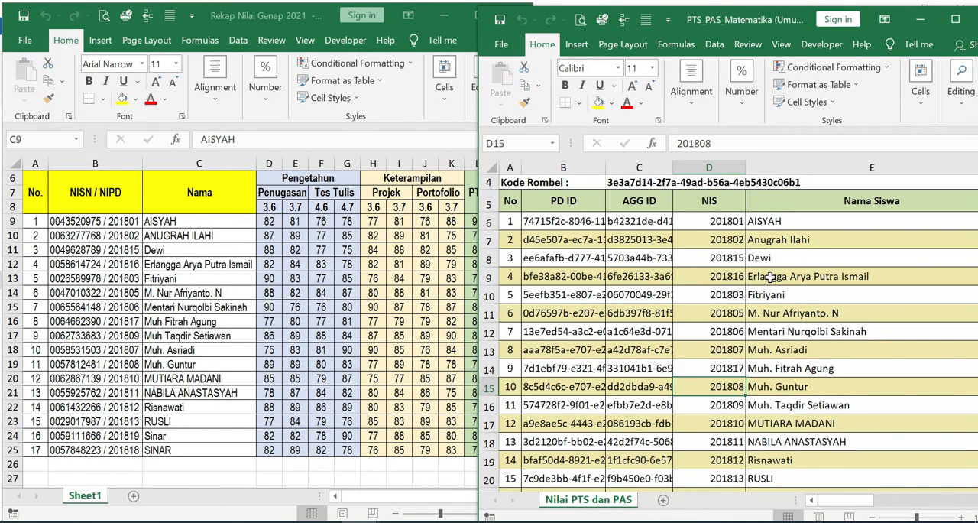
pyautogui.click(348, 329)
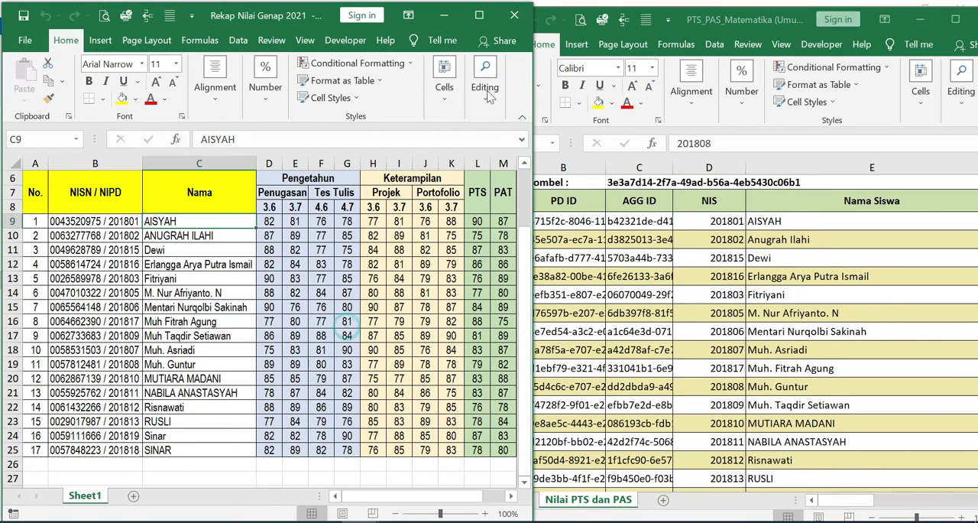
pyautogui.click(481, 21)
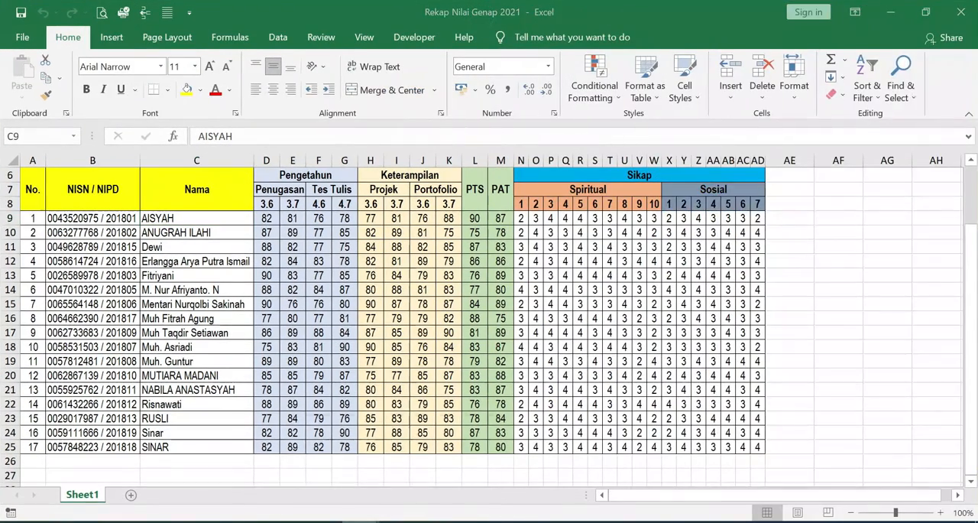
pyautogui.moveTo(366, 521)
pyautogui.click(496, 454)
pyautogui.click(955, 19)
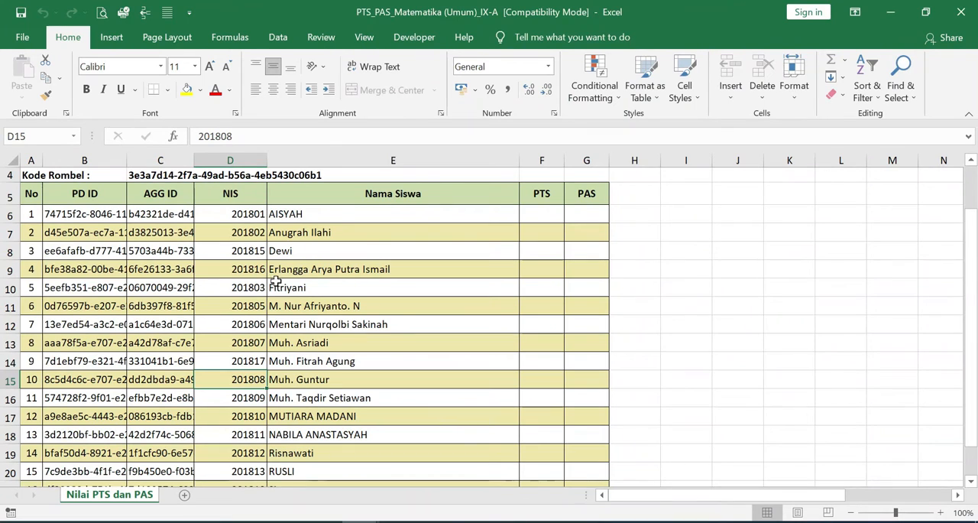
# - Copy the NIS numbers and student names from the PTS_PAS format and paste them as values into the recap workbook starting at AE9
pyautogui.moveTo(256, 218); pyautogui.dragTo(297, 415)
pyautogui.hotkey('ctrl', 'c')
pyautogui.hotkey('alt', 'Tab')
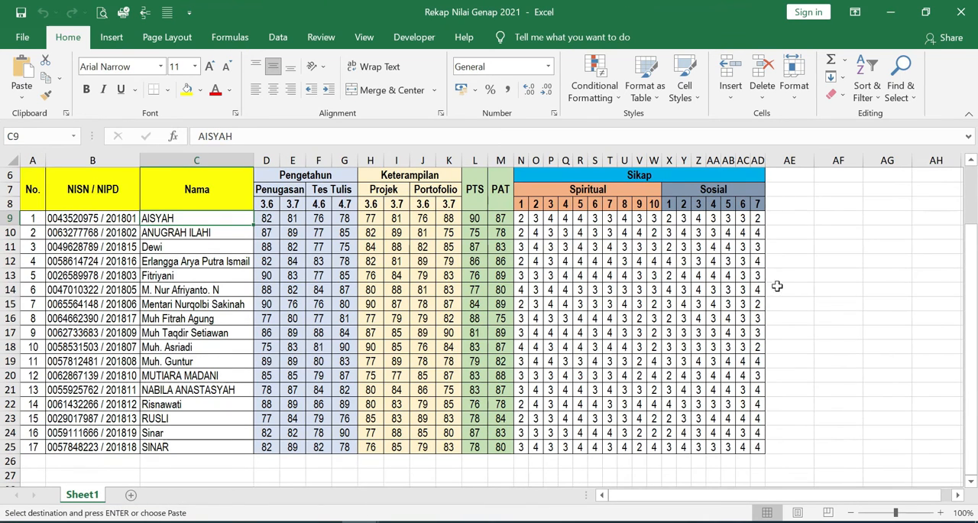
pyautogui.rightClick(797, 219)
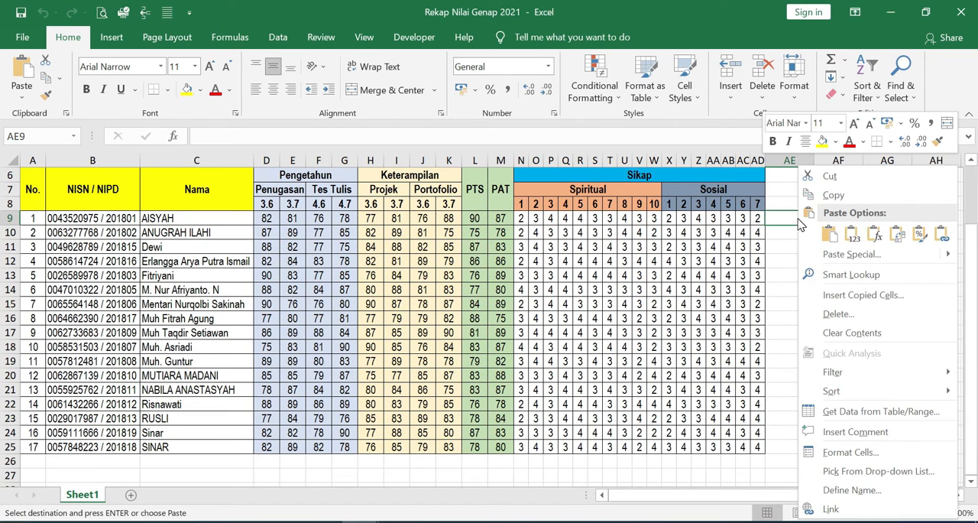
pyautogui.click(826, 227)
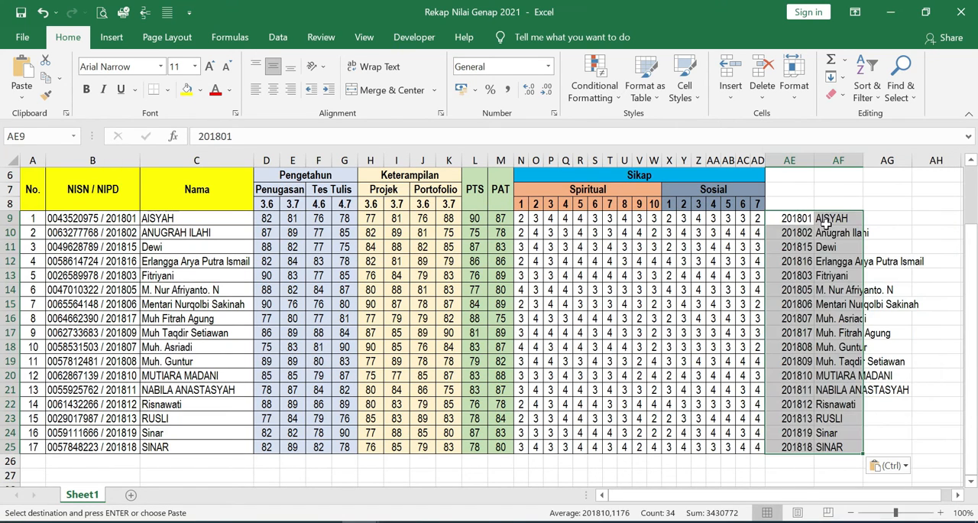
# - Start an Equal To conditional formatting rule on the pasted student names in AF9:AF25
pyautogui.click(824, 219)
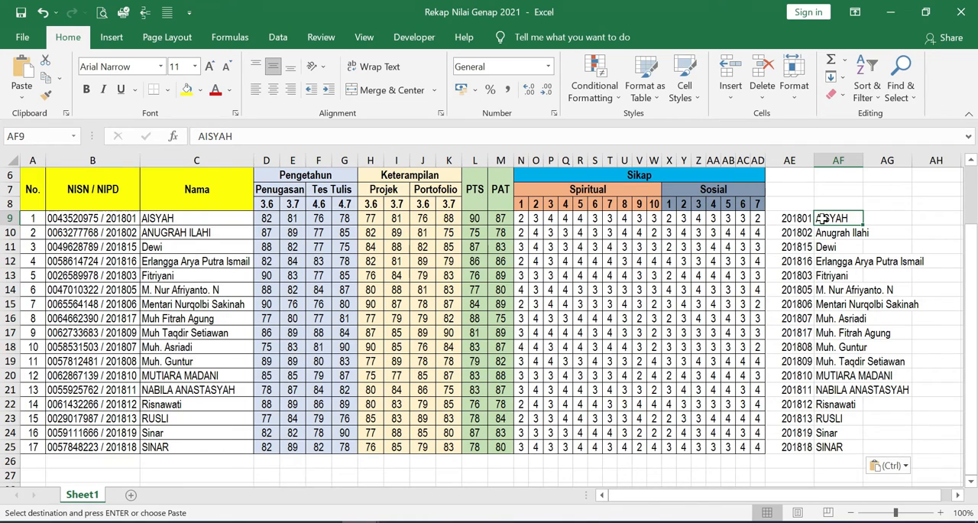
pyautogui.moveTo(834, 219); pyautogui.dragTo(837, 450)
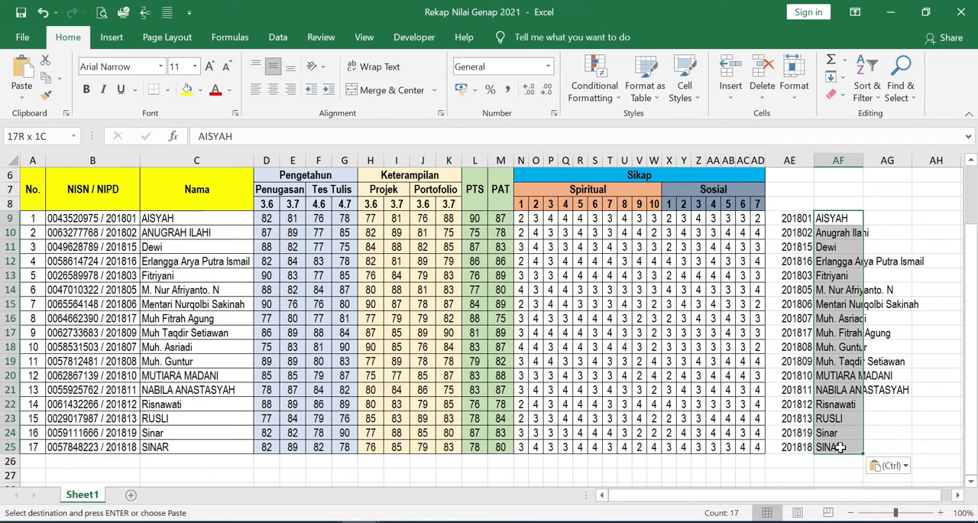
pyautogui.click(601, 95)
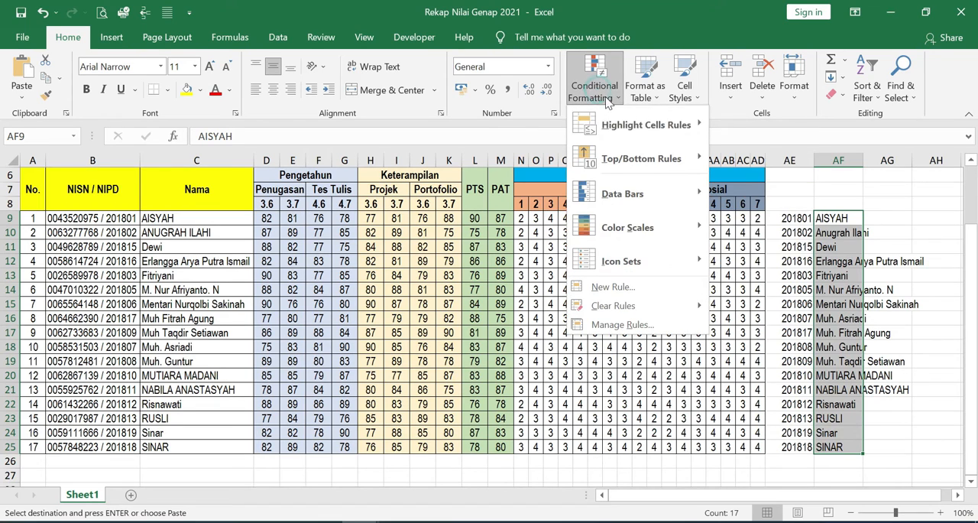
pyautogui.moveTo(624, 134)
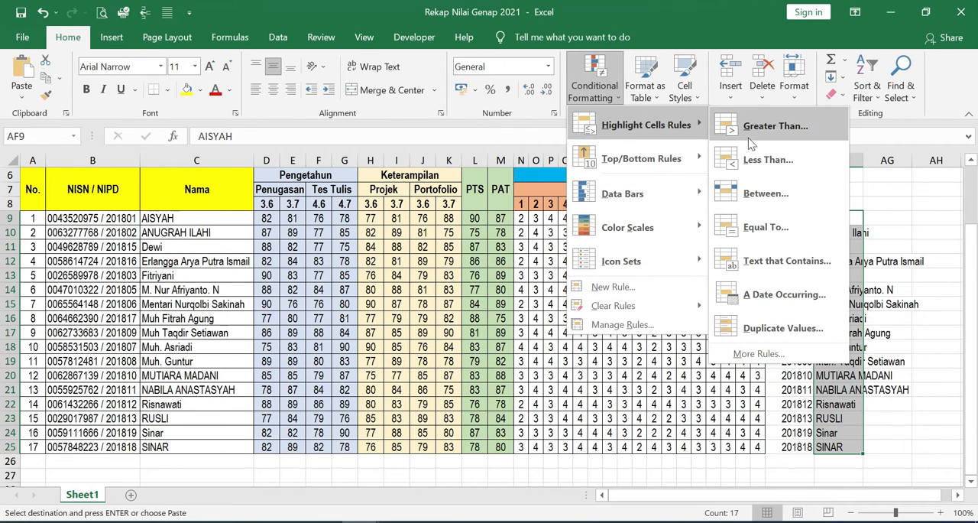
pyautogui.click(767, 228)
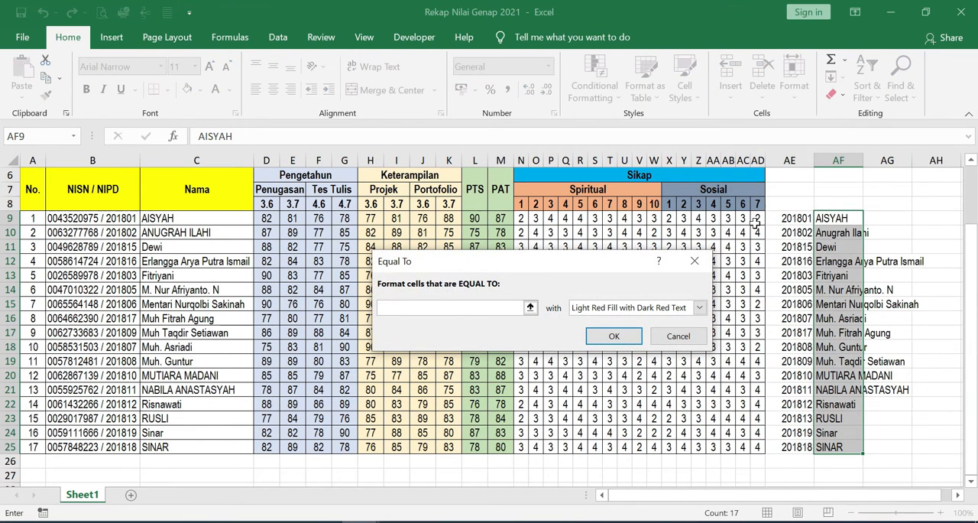
pyautogui.click(165, 218)
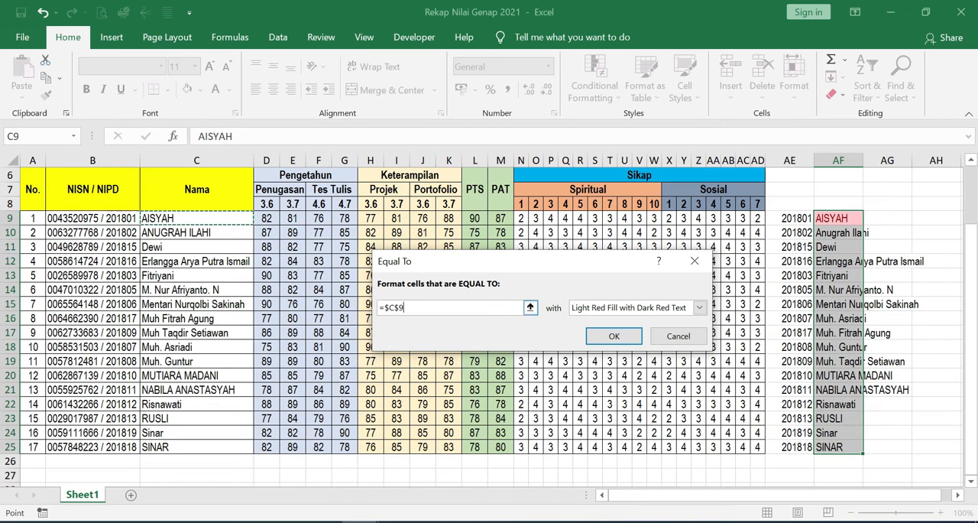
pyautogui.click(399, 308)
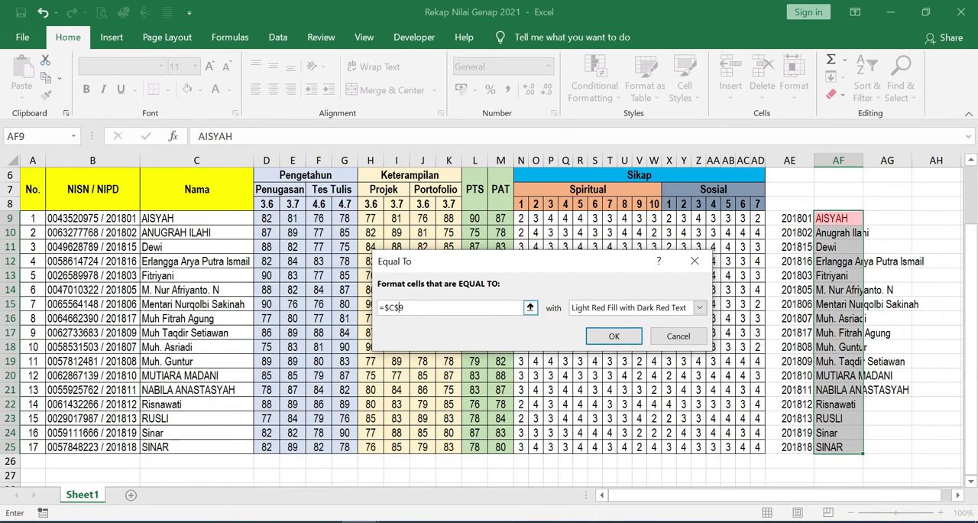
pyautogui.press('BackSpace')
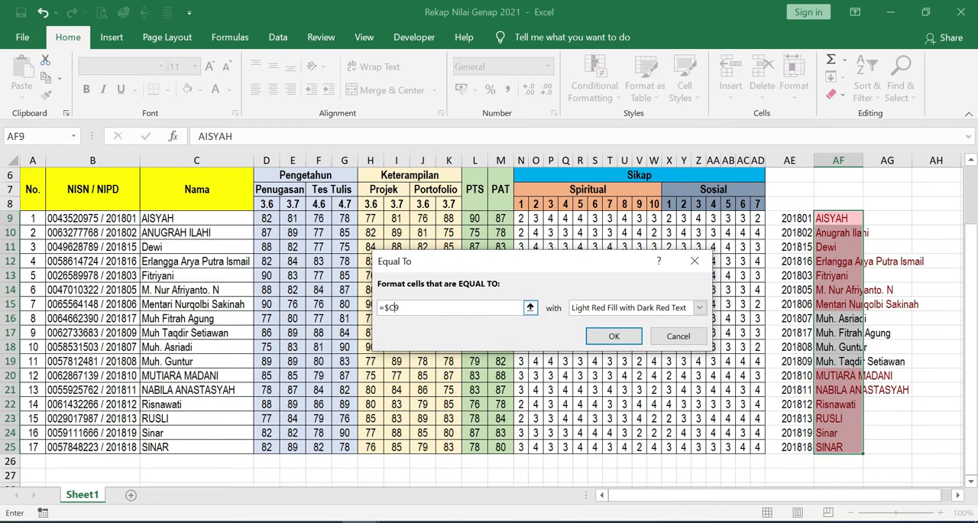
pyautogui.press('Left')
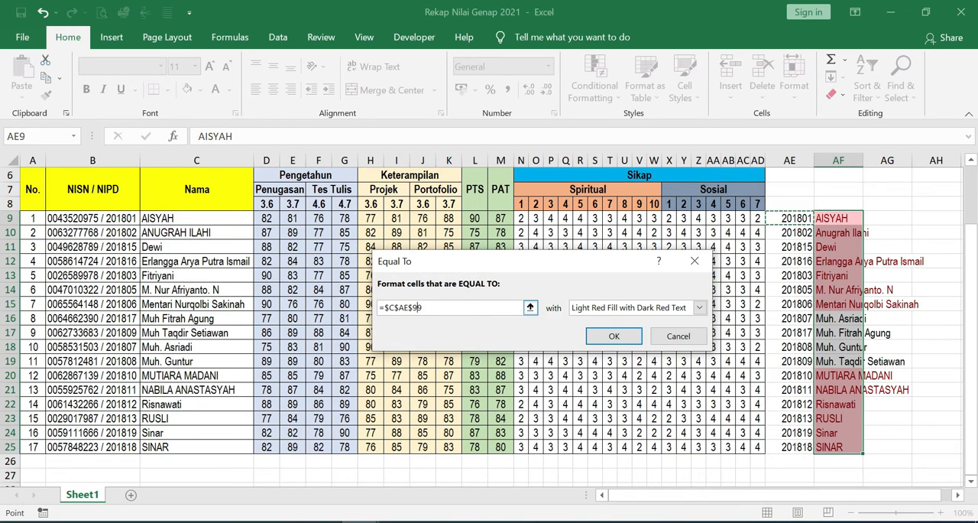
pyautogui.moveTo(447, 306); pyautogui.dragTo(380, 307)
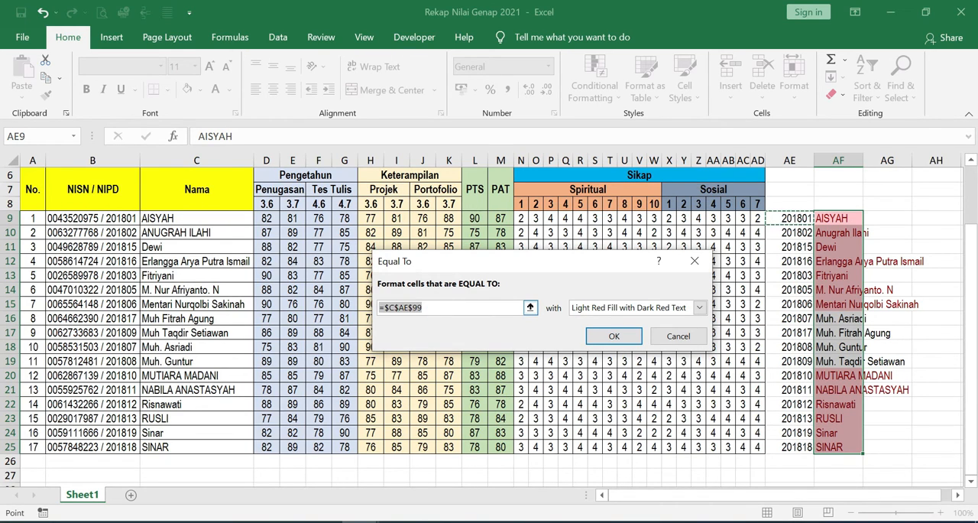
pyautogui.press('BackSpace')
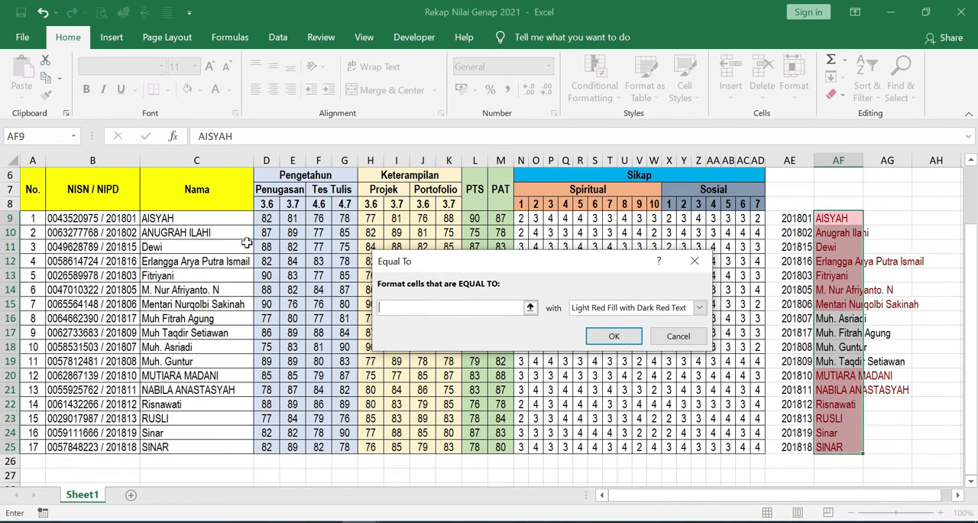
# - Apply the Equal To rule with the relative reference =C9 and the Light Red Fill with Dark Red Text format
pyautogui.click(169, 216)
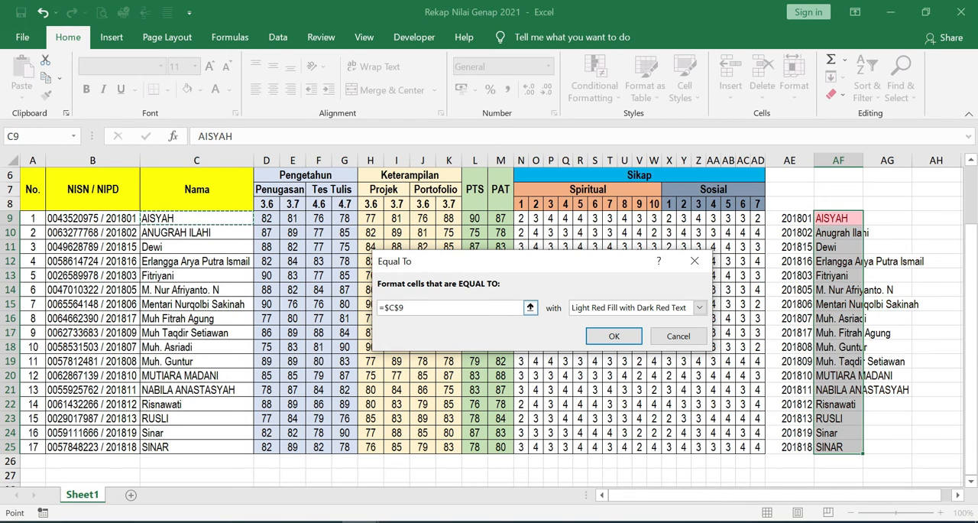
pyautogui.click(398, 307)
pyautogui.press('BackSpace')
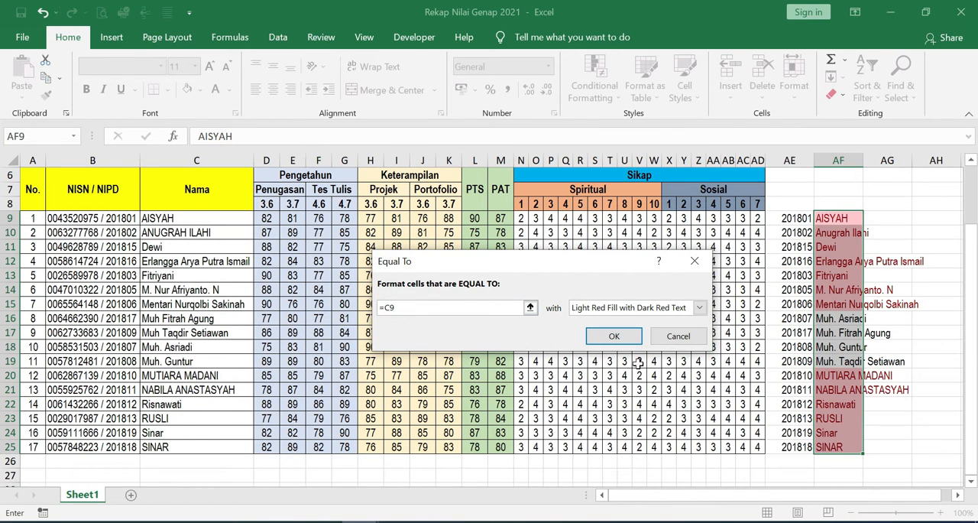
pyautogui.click(616, 337)
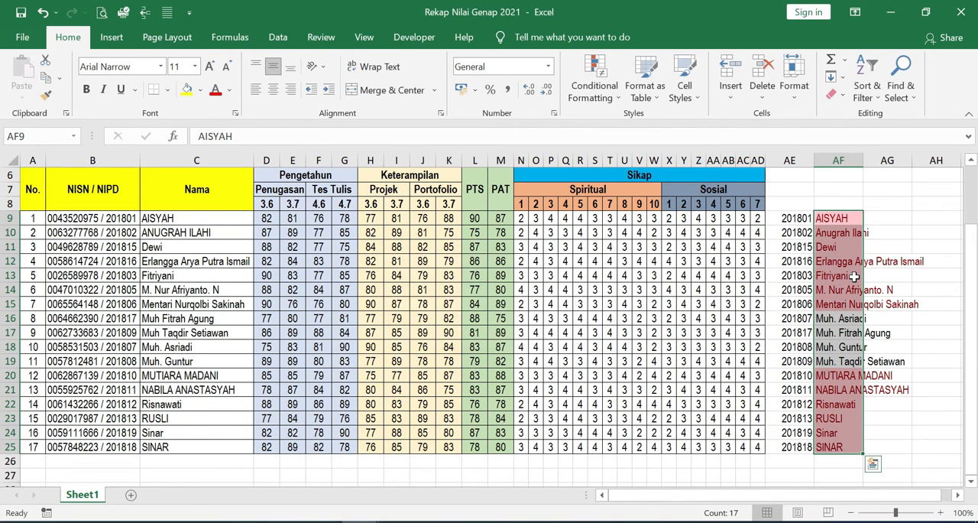
# - Examine the highlighted and unhighlighted names in column AF against the recap's student names in column C
pyautogui.click(835, 317)
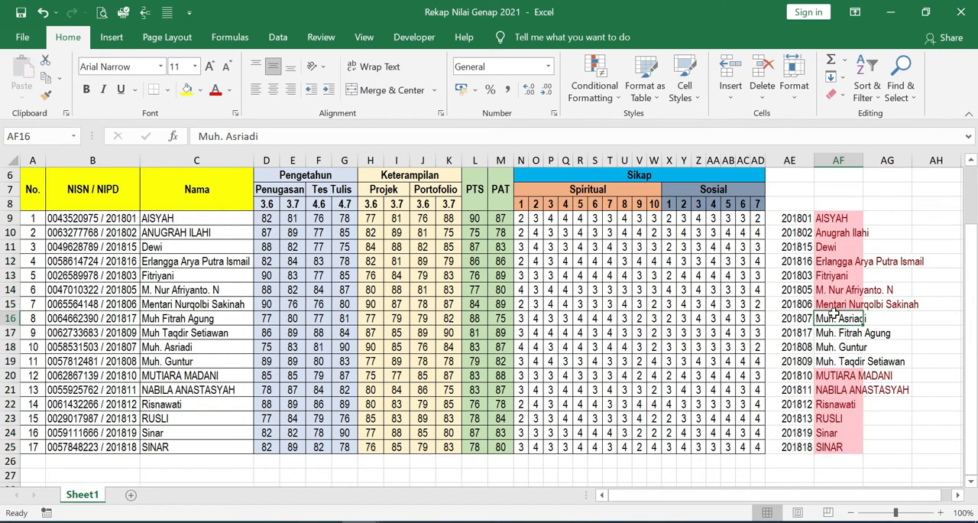
pyautogui.moveTo(826, 219); pyautogui.dragTo(826, 305)
pyautogui.moveTo(820, 375); pyautogui.dragTo(824, 444)
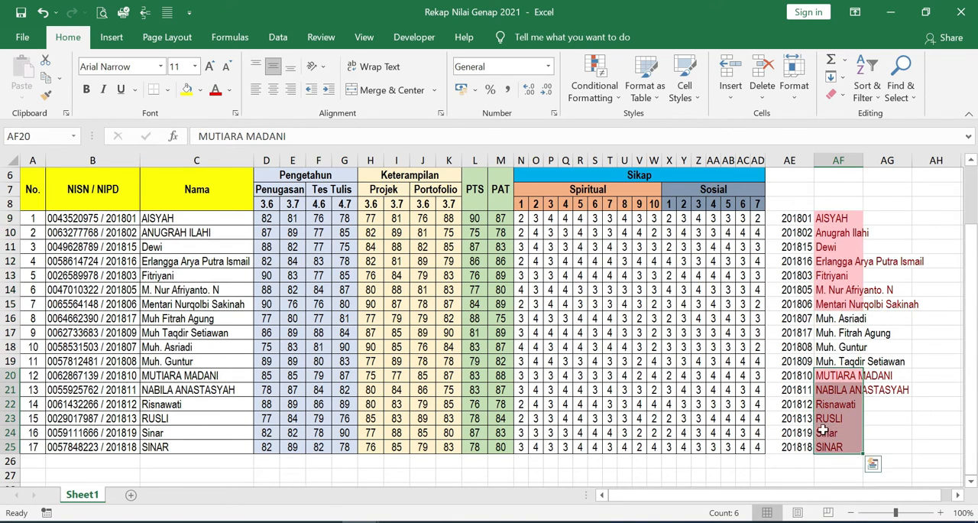
pyautogui.click(828, 217)
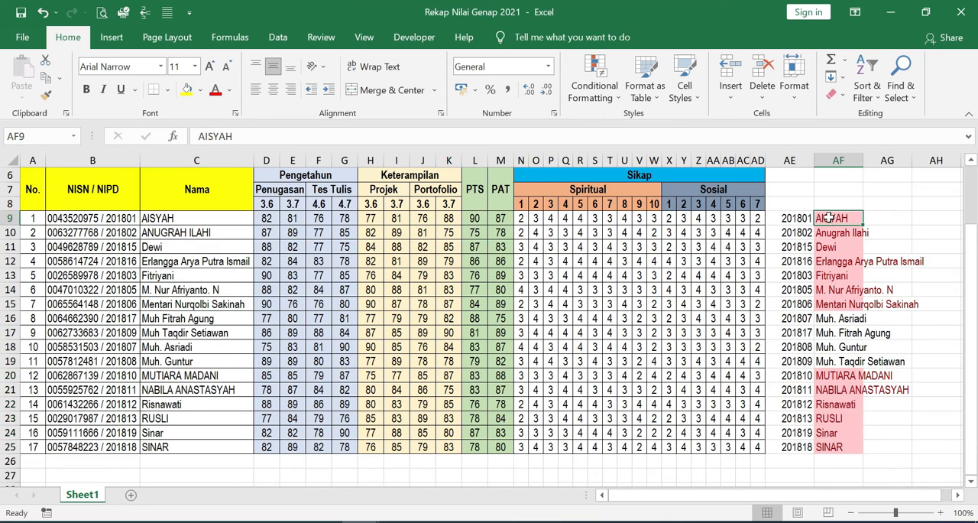
pyautogui.click(158, 218)
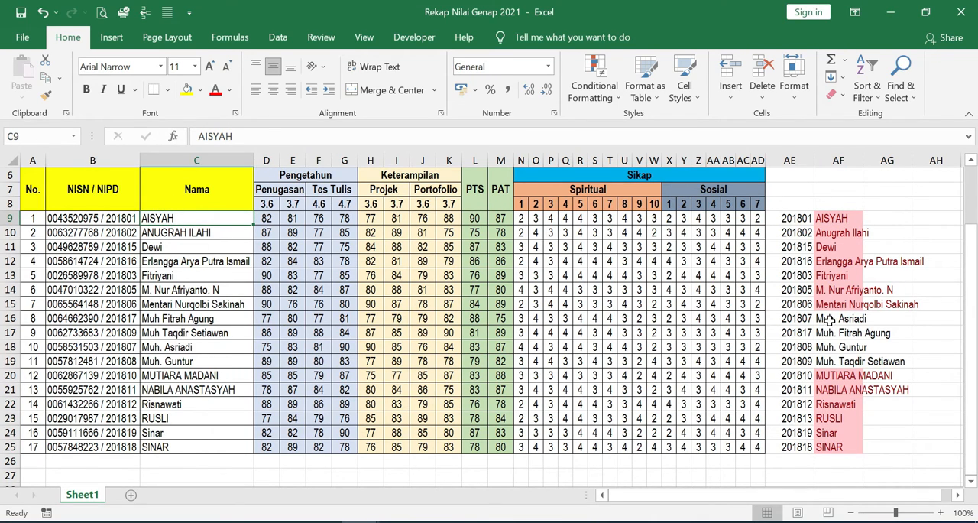
pyautogui.moveTo(830, 321); pyautogui.dragTo(834, 363)
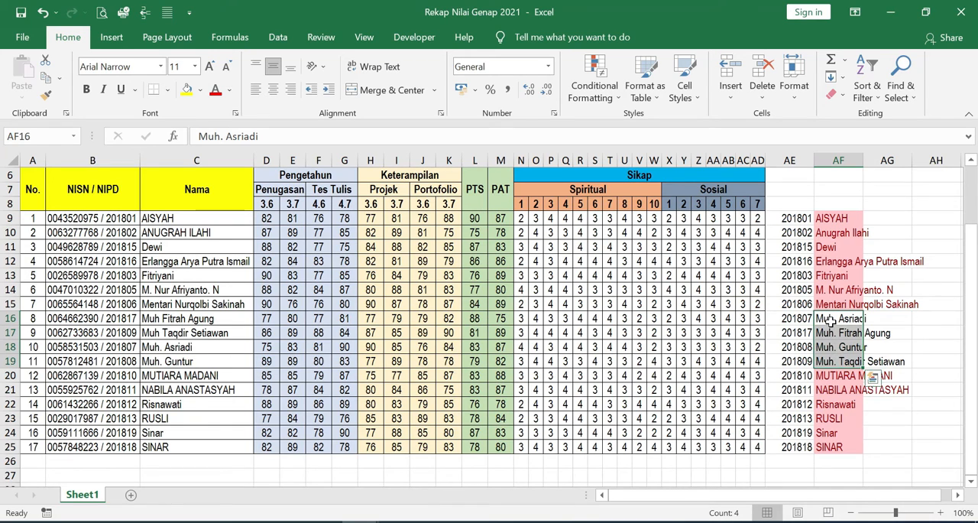
pyautogui.click(832, 320)
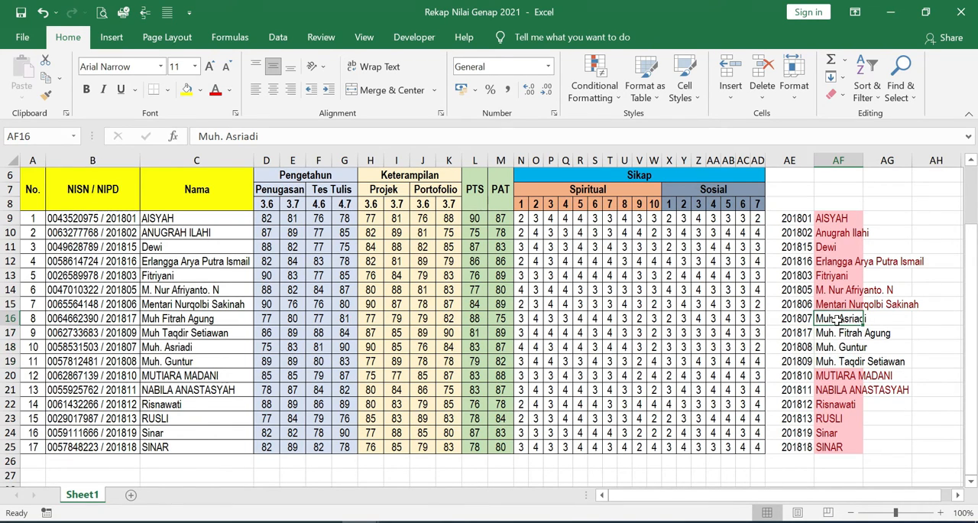
pyautogui.click(187, 321)
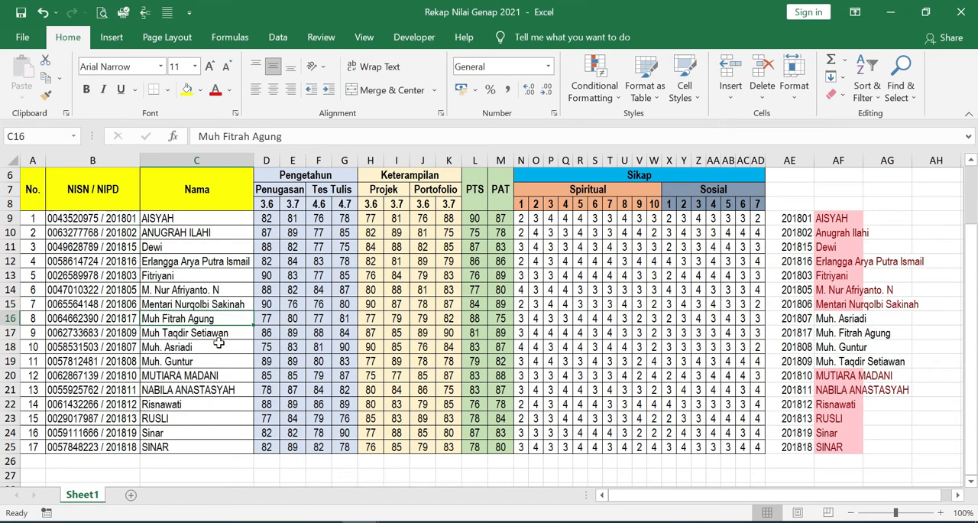
# - Copy the student name in AF16 and paste its value over the matching student's name in C18
pyautogui.click(844, 318)
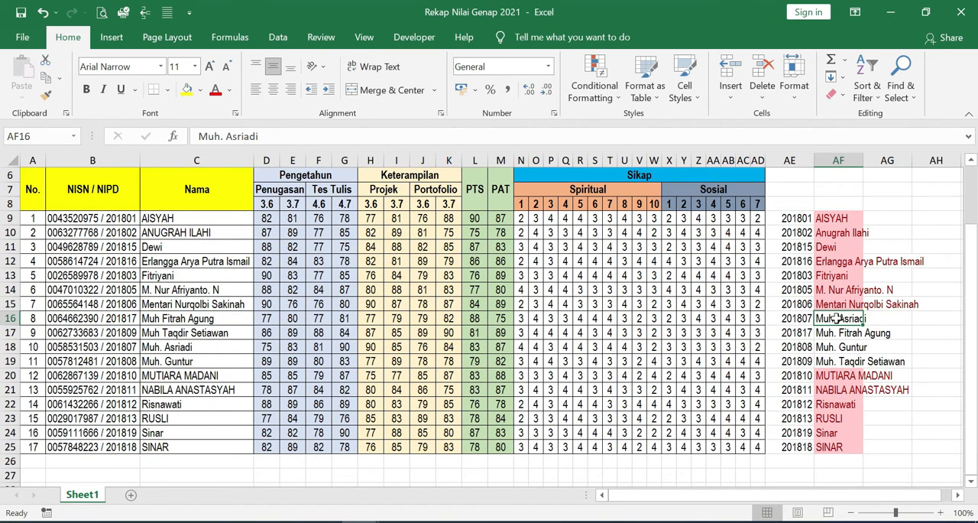
pyautogui.click(189, 348)
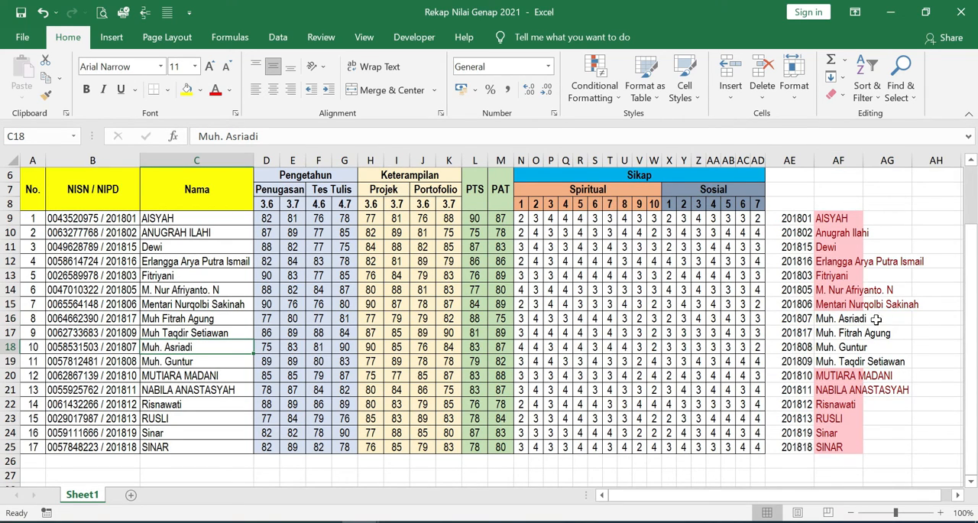
pyautogui.click(847, 319)
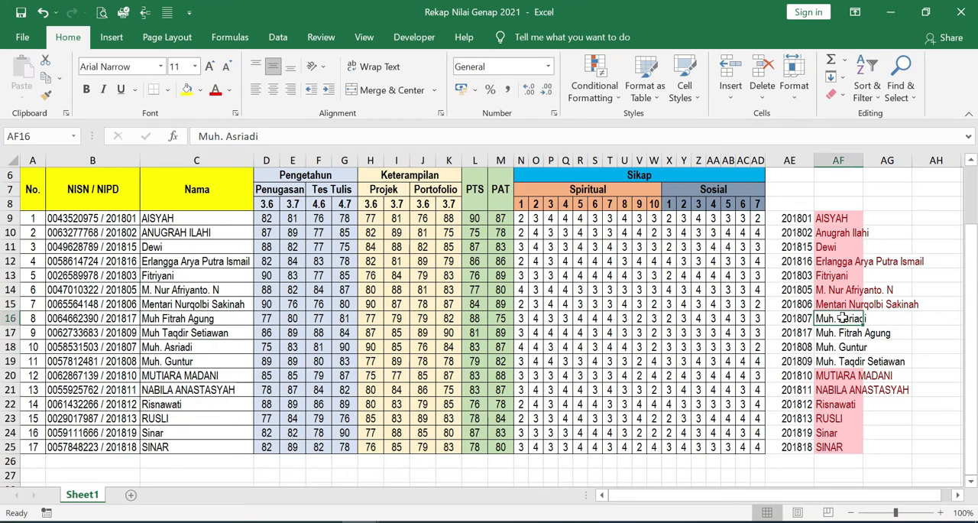
pyautogui.hotkey('ctrl', 'c')
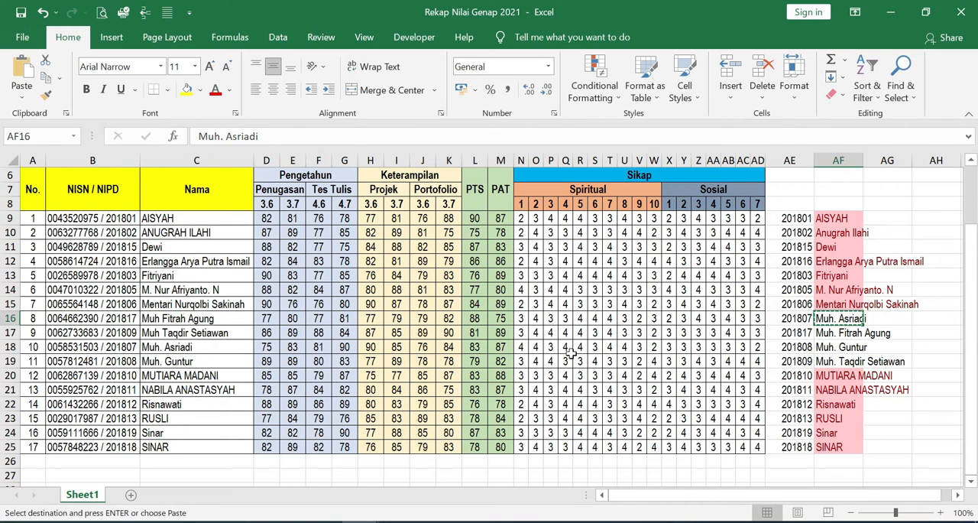
pyautogui.rightClick(190, 347)
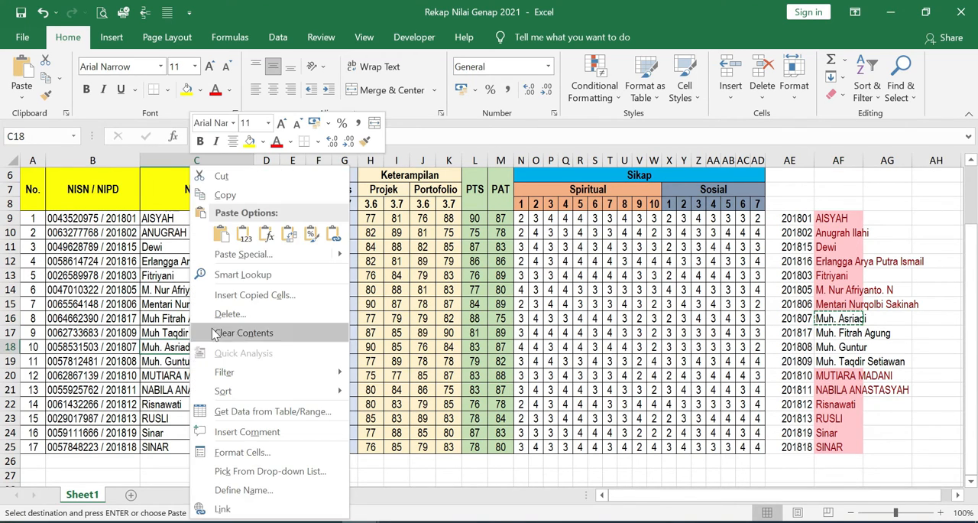
pyautogui.click(210, 224)
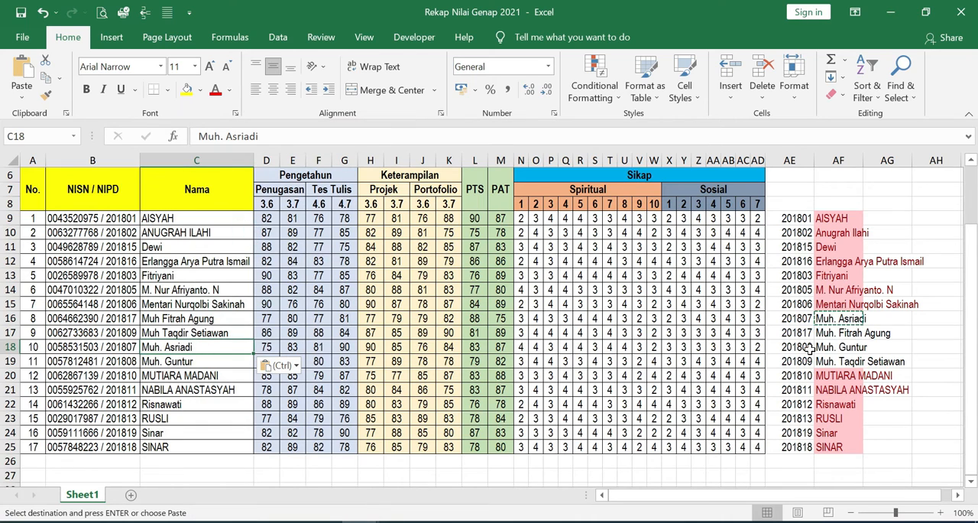
# - Copy the student names in AF17 and AF18 and paste their values over the matching names in C16 and C19
pyautogui.click(855, 334)
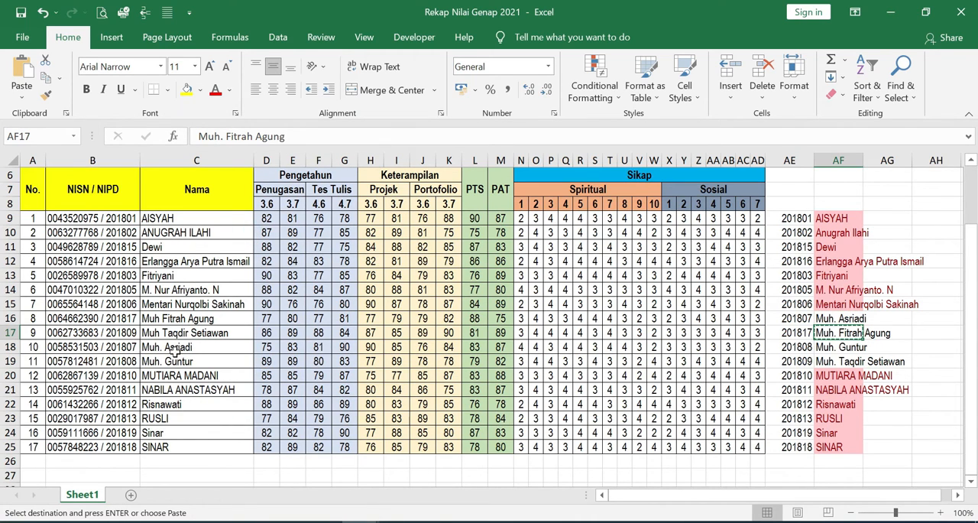
pyautogui.rightClick(178, 320)
pyautogui.click(229, 234)
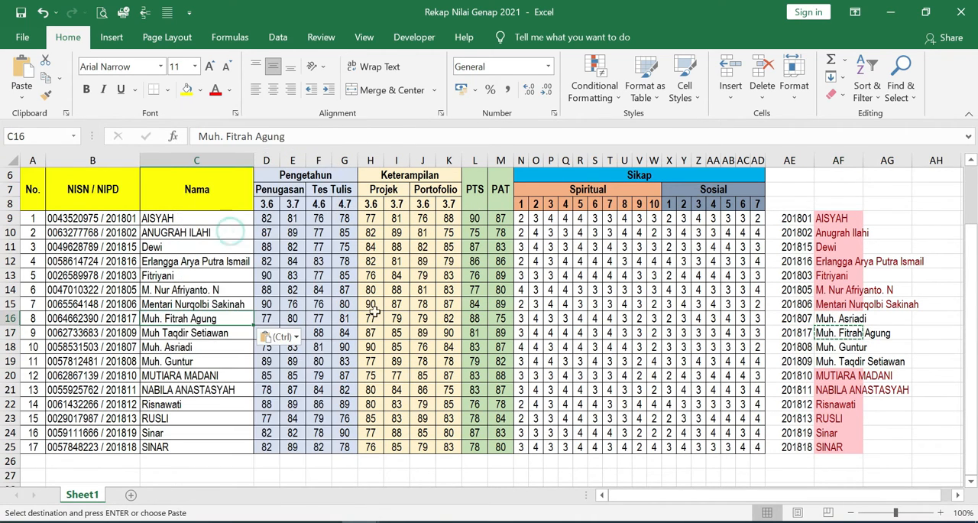
pyautogui.click(829, 349)
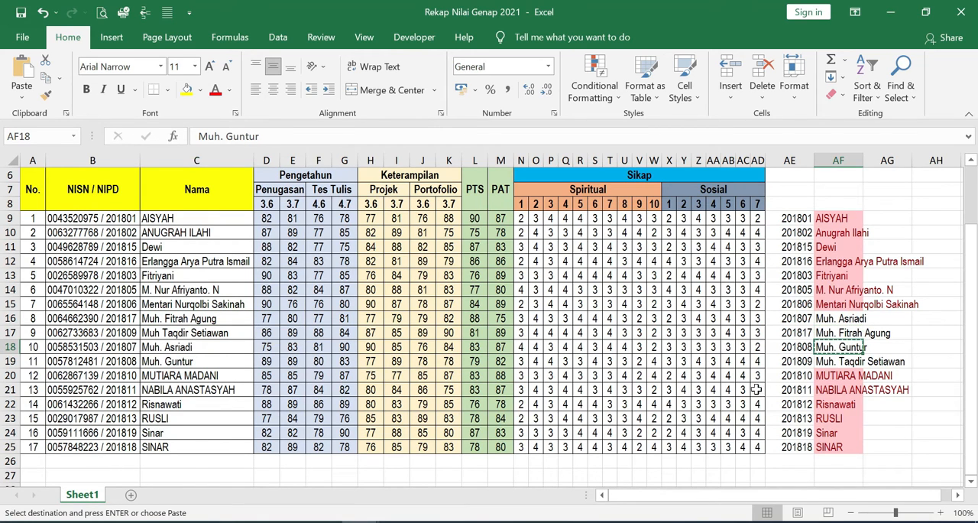
pyautogui.rightClick(183, 364)
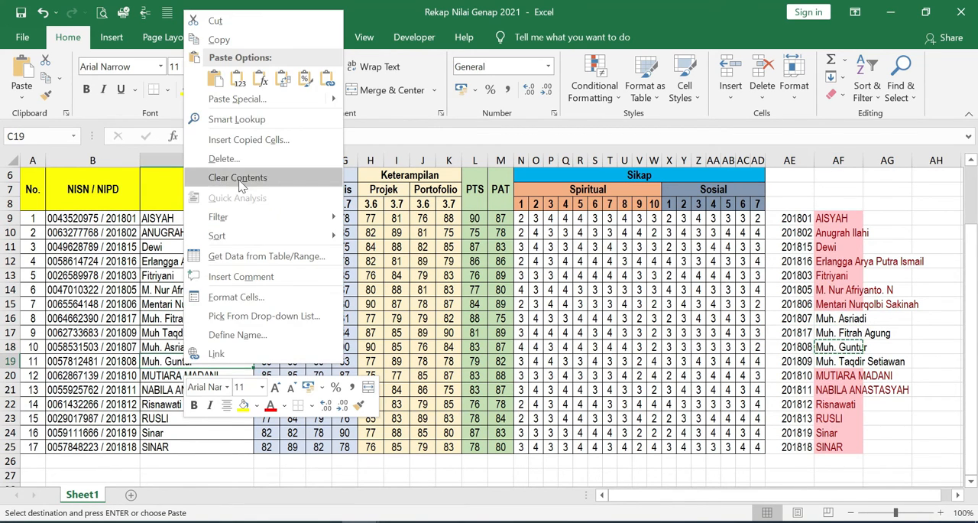
pyautogui.click(235, 81)
# - Copy the student name in AF19 and paste its value over the matching student's name in C17
pyautogui.click(841, 362)
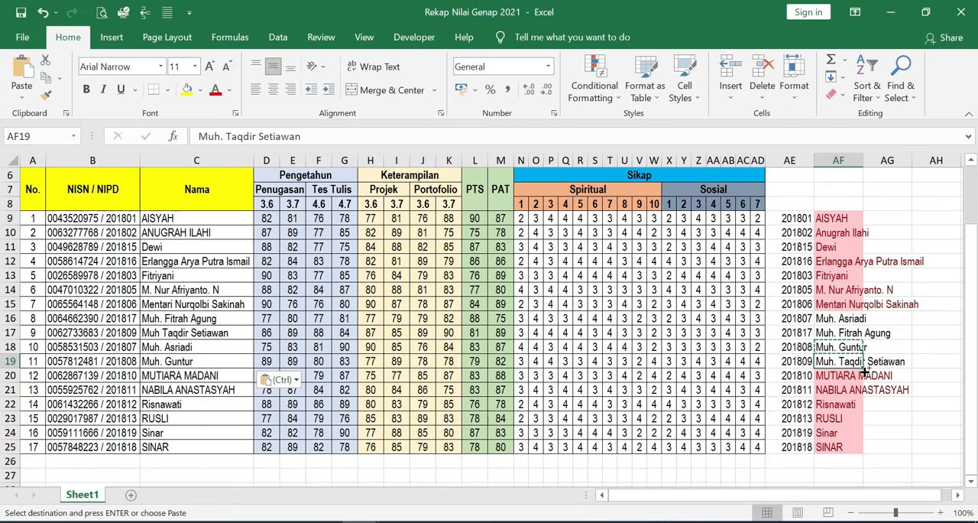
pyautogui.hotkey('ctrl', 'c')
pyautogui.rightClick(181, 332)
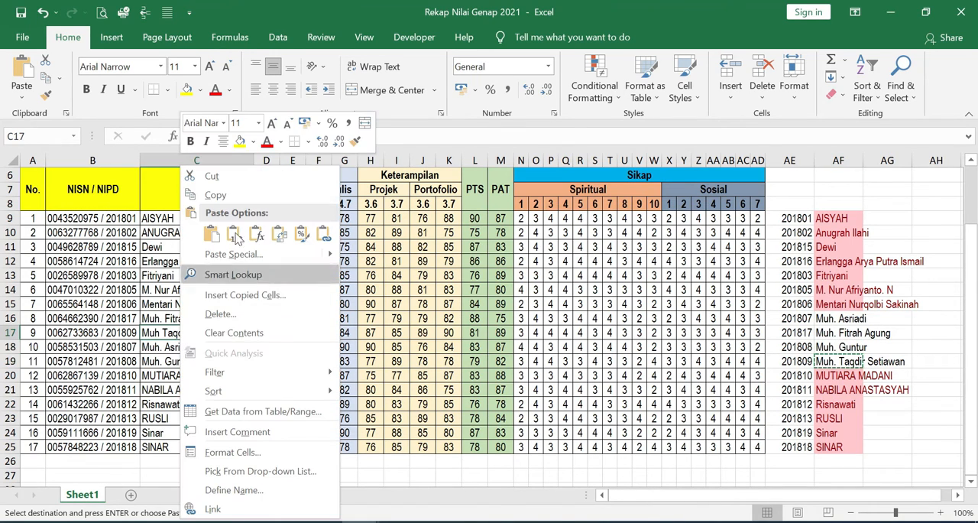
pyautogui.click(233, 231)
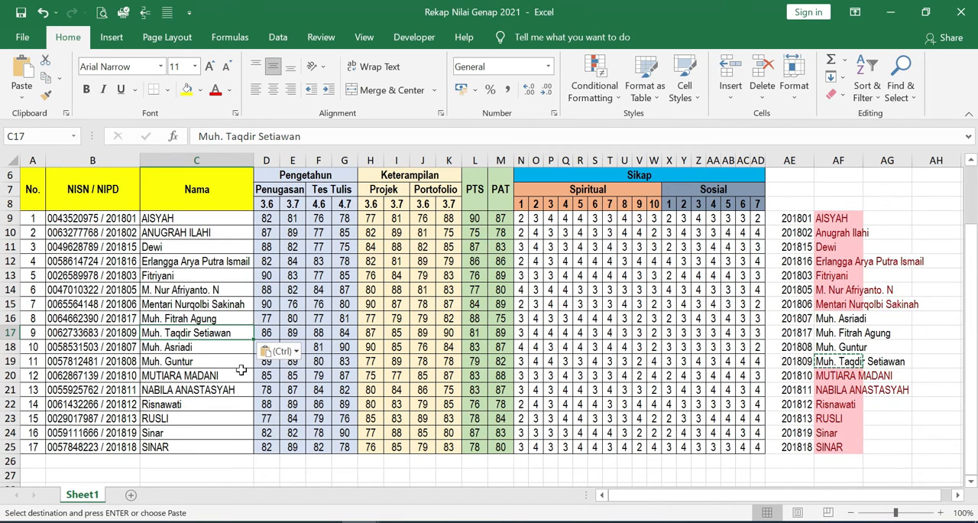
pyautogui.click(175, 322)
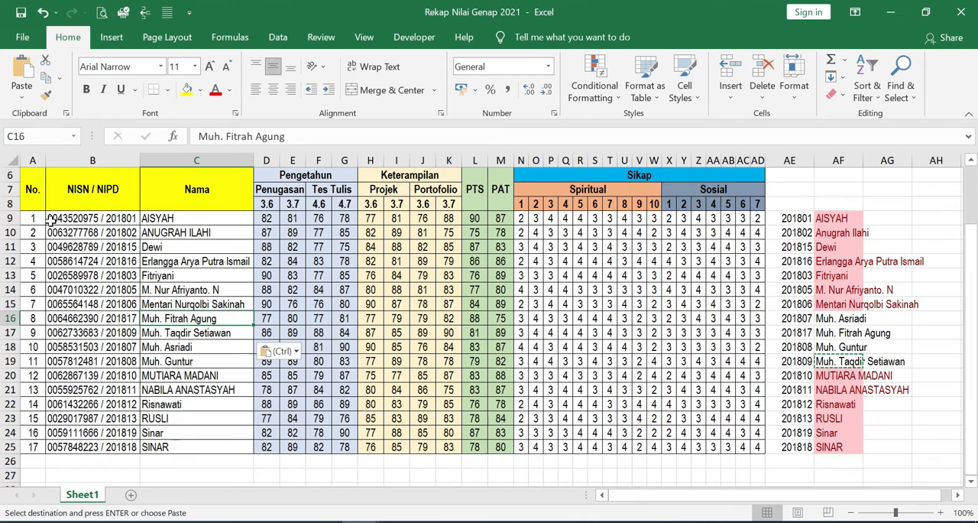
# - Sort the recap data in B9:AD25 by Column C on cell values from A to Z, without a header row
pyautogui.moveTo(55, 219); pyautogui.dragTo(761, 449)
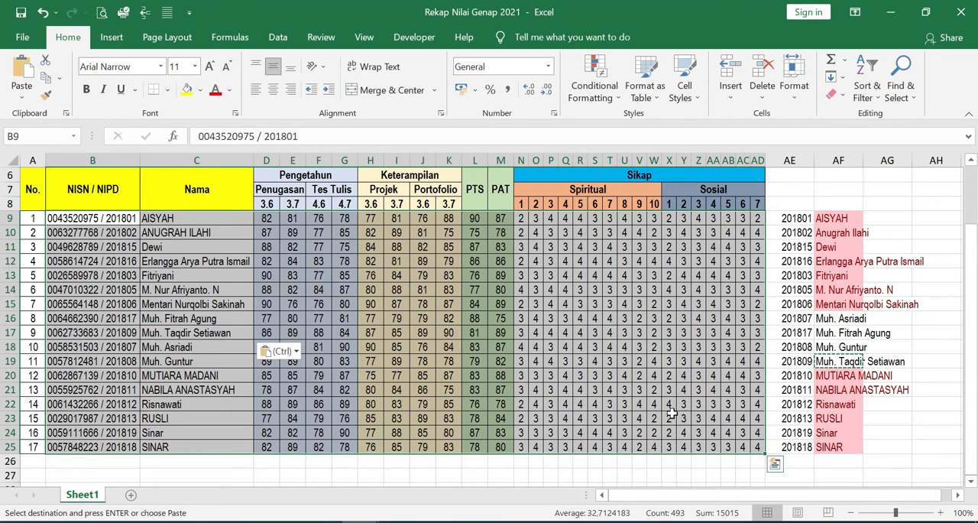
pyautogui.click(279, 38)
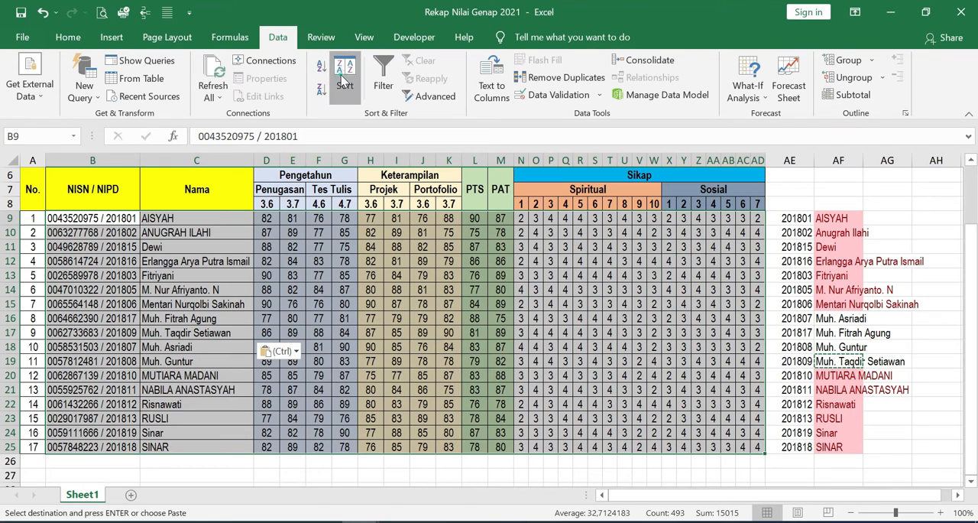
pyautogui.click(345, 79)
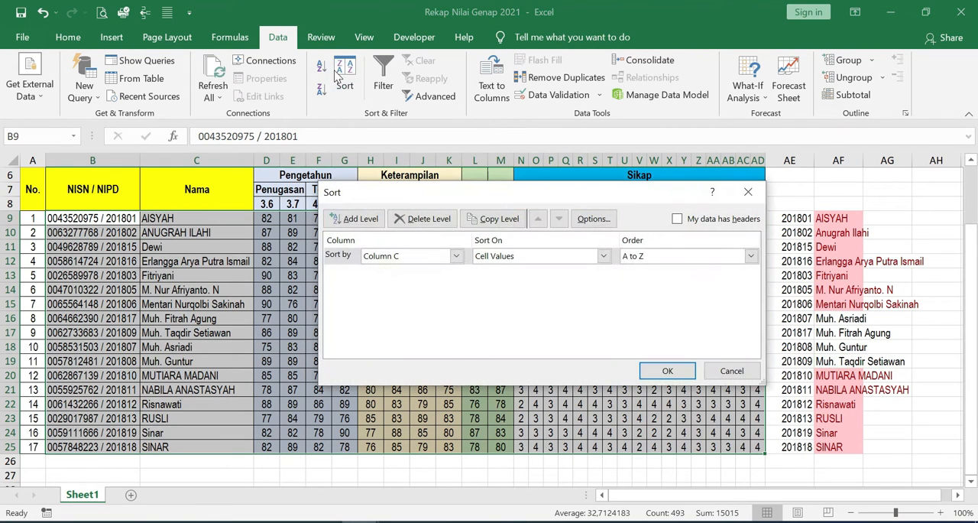
pyautogui.click(454, 258)
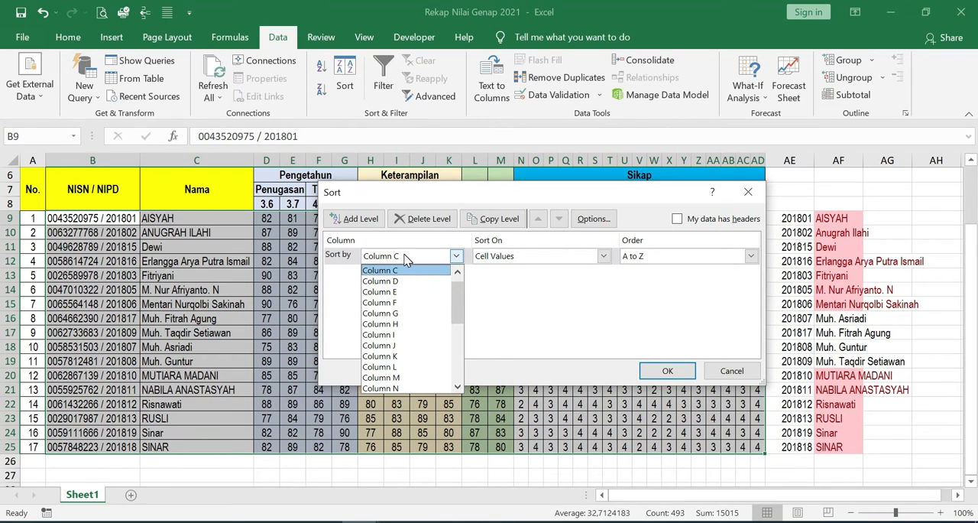
pyautogui.click(405, 258)
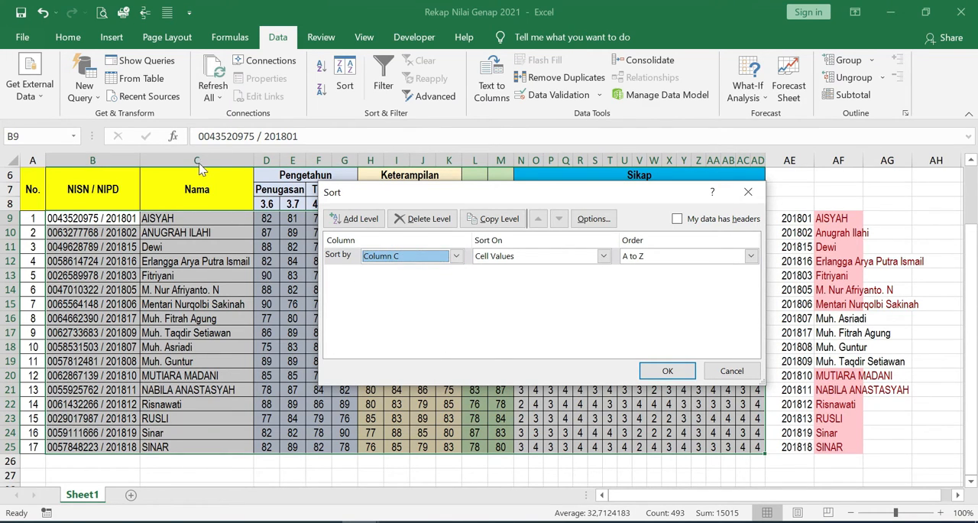
pyautogui.click(416, 258)
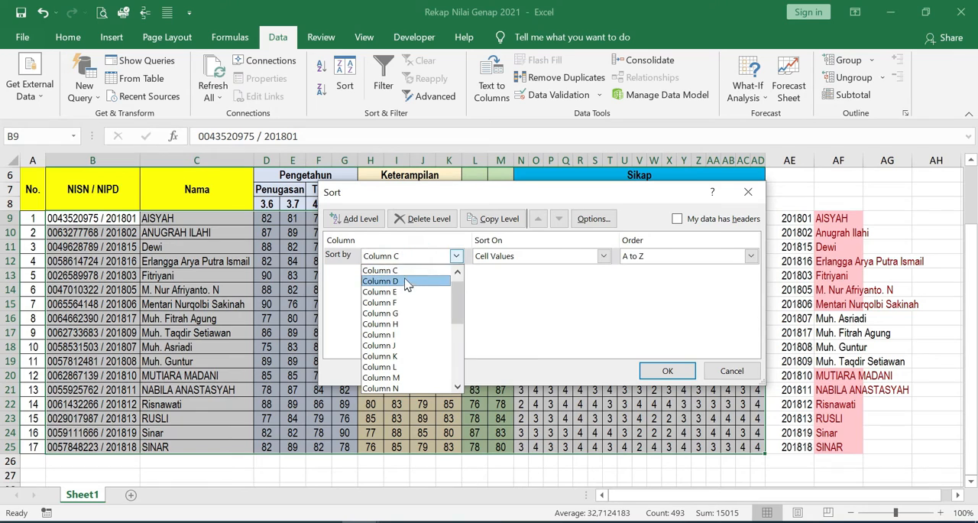
pyautogui.click(405, 272)
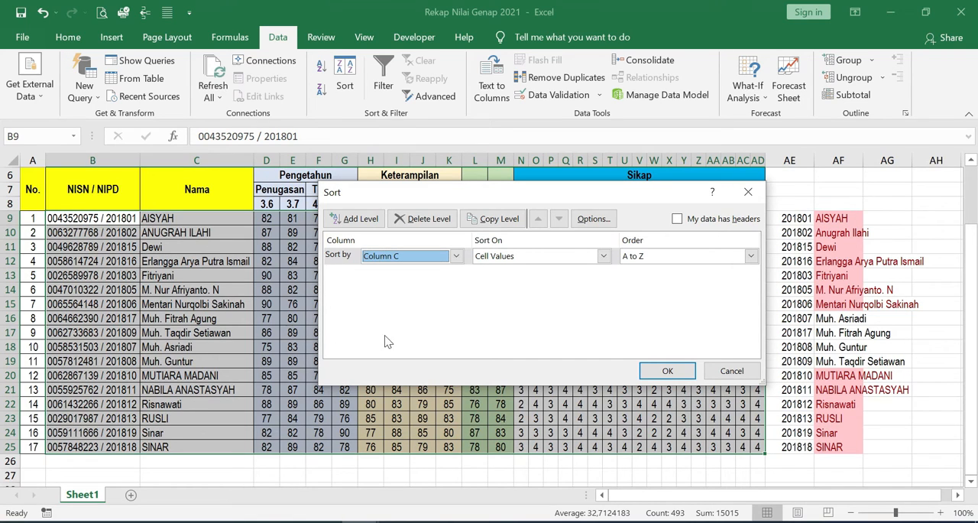
pyautogui.click(669, 371)
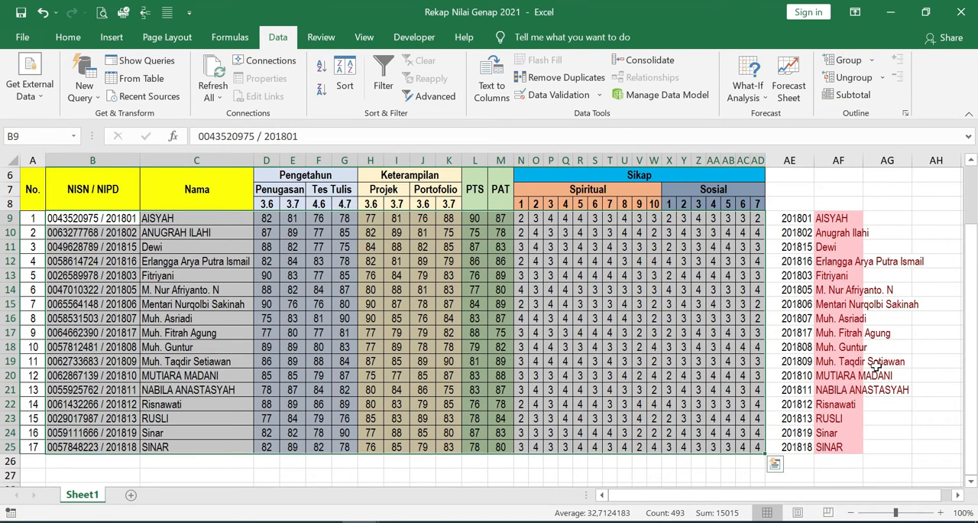
pyautogui.click(345, 288)
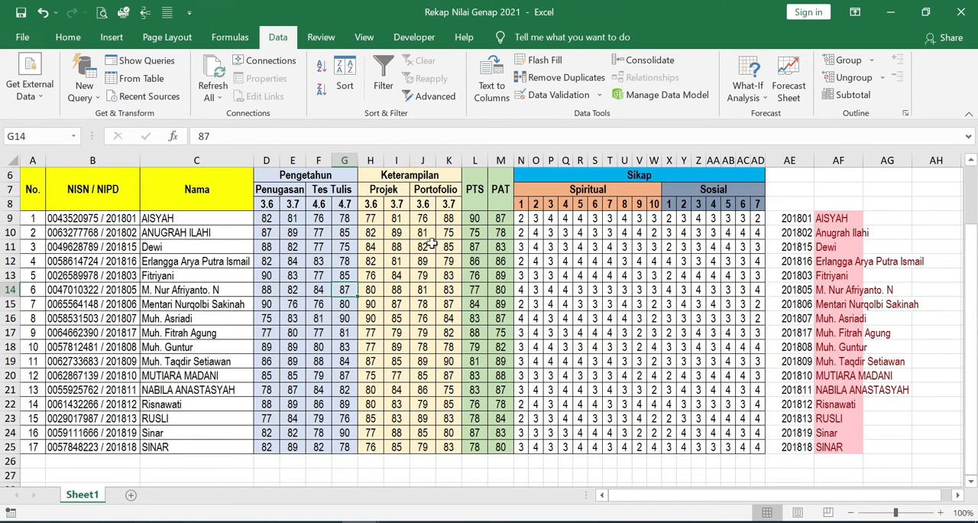
# - Check the PTS_PAS import format's grade columns, and copy the PTS and PAT grades in L9:M25 of the recap workbook
pyautogui.click(363, 521)
pyautogui.click(449, 463)
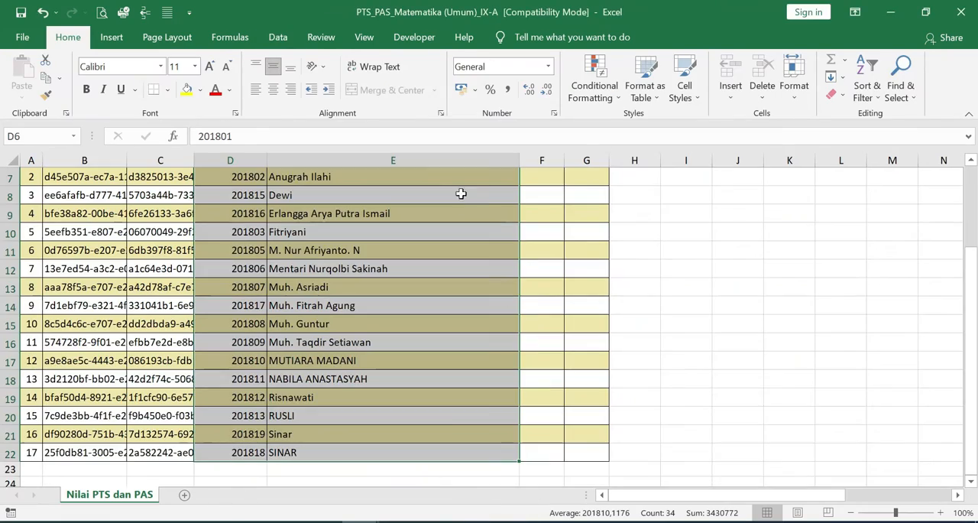
pyautogui.scroll(2, 432, 301)
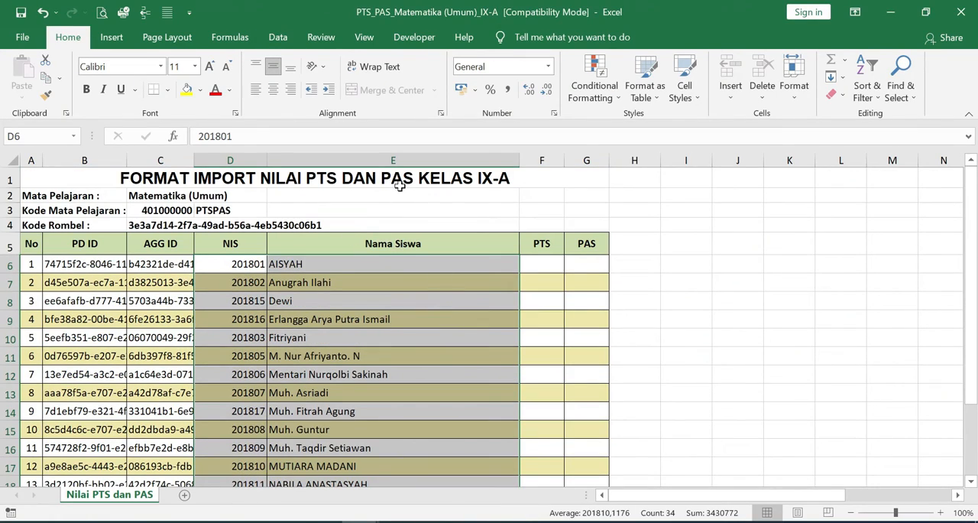
pyautogui.moveTo(363, 521)
pyautogui.click(280, 454)
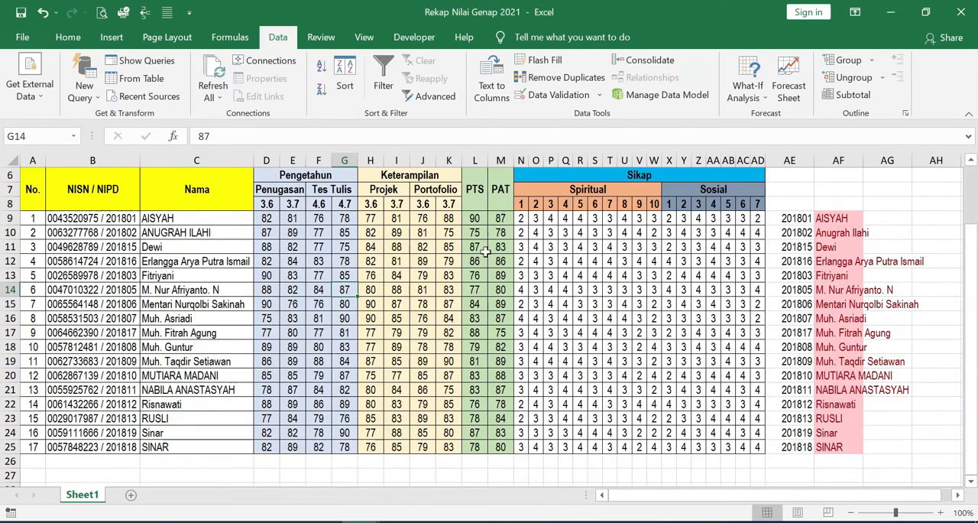
pyautogui.moveTo(475, 218); pyautogui.dragTo(499, 450)
pyautogui.hotkey('ctrl', 'c')
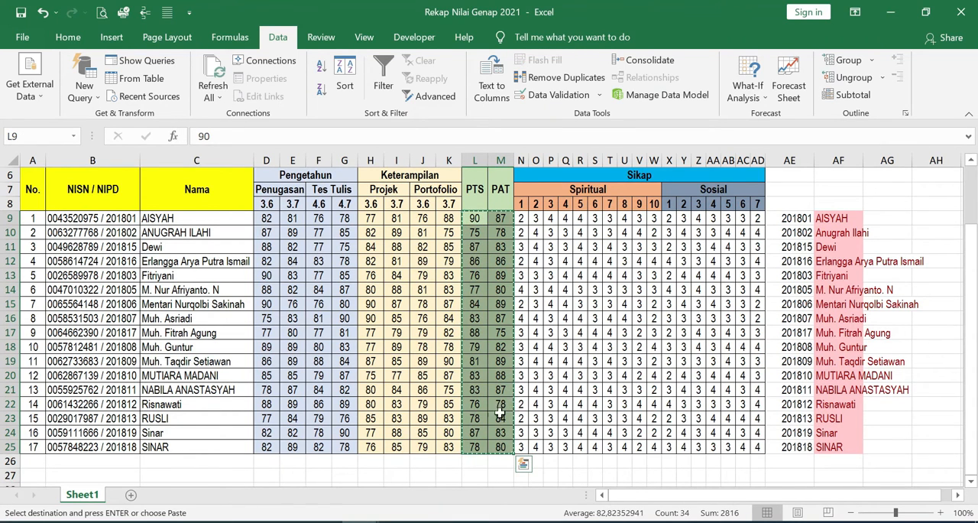
# - Paste the copied grades as values into the PTS and PAS columns of the PTS_PAS_Matematika (Umum)_IX-A workbook, starting at F6
pyautogui.click(361, 521)
pyautogui.click(444, 454)
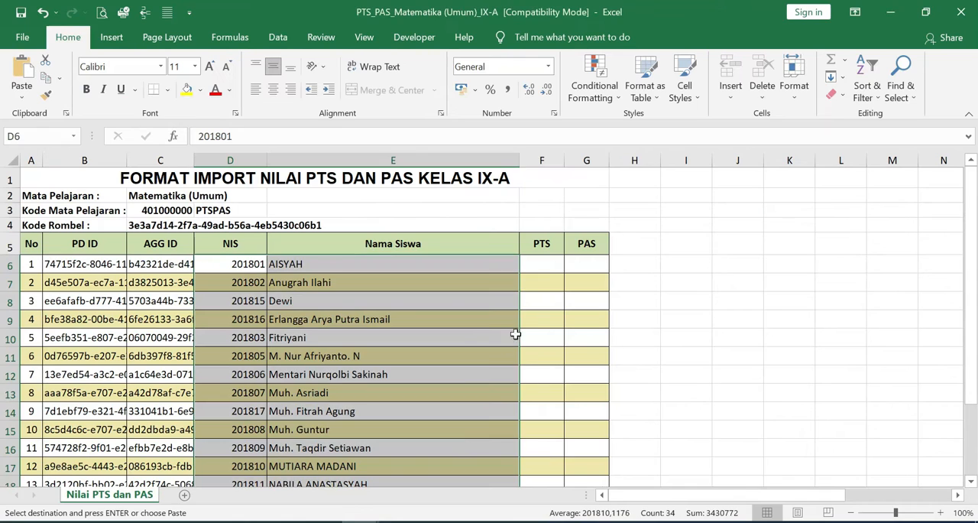
pyautogui.click(542, 271)
pyautogui.rightClick(549, 266)
pyautogui.click(603, 235)
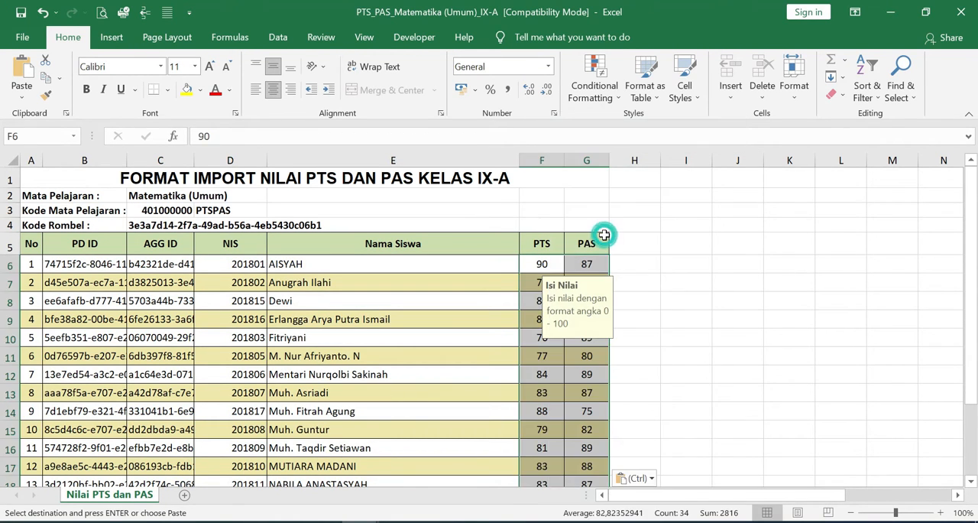
# - Save the PTS_PAS_Matematika (Umum)_IX-A workbook and close it
pyautogui.click(501, 372)
pyautogui.press('ctrl')
pyautogui.hotkey('ctrl', 's')
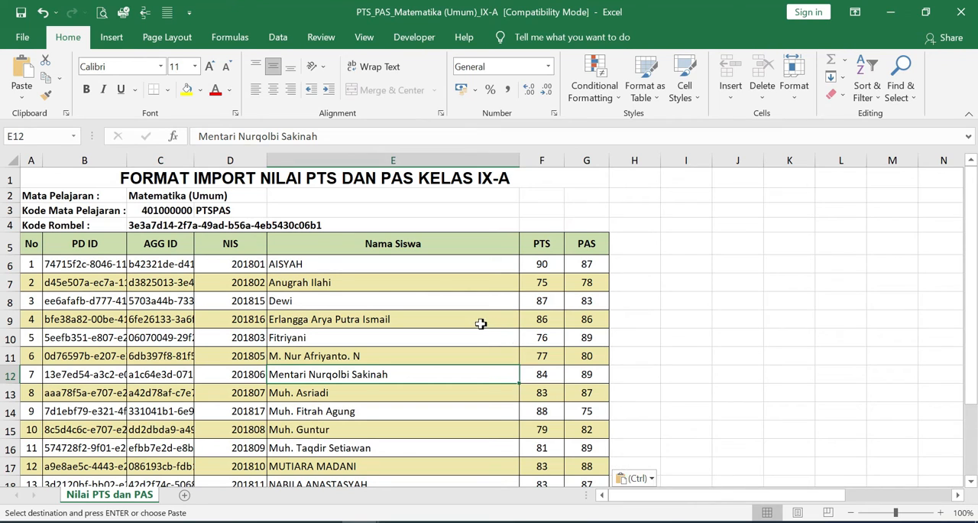
pyautogui.press('Escape')
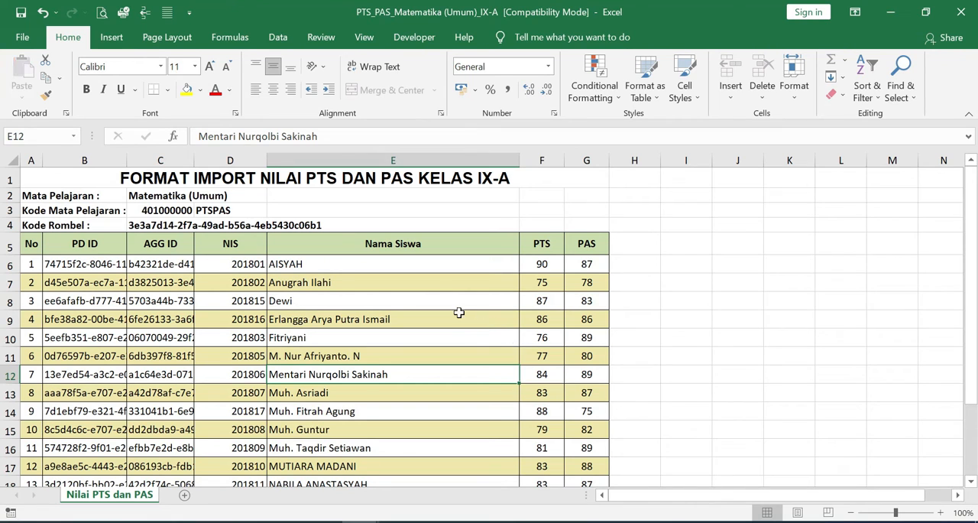
pyautogui.click(962, 13)
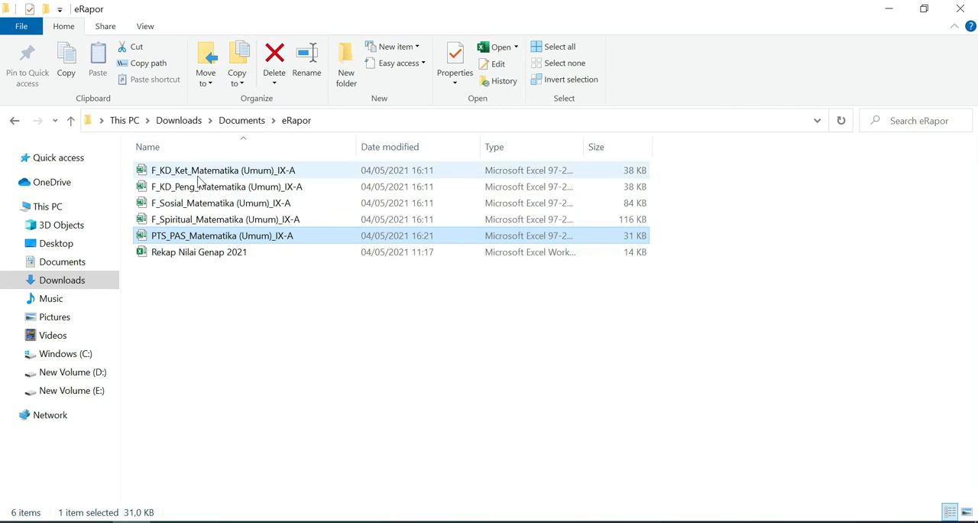
# - Open the F_KD_Ket_Matematika (Umum)_IX-A file from the eRapor folder and return to the recap workbook
pyautogui.click(198, 173)
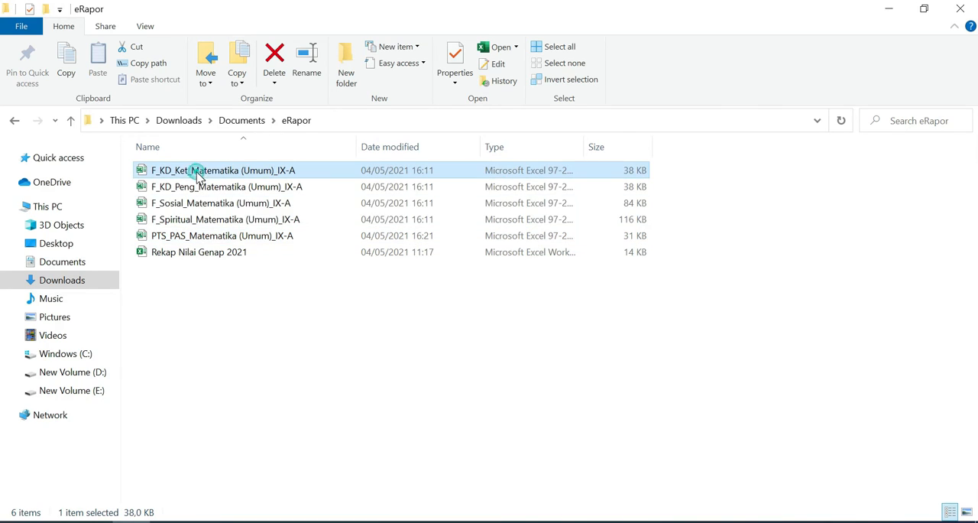
pyautogui.doubleClick(217, 172)
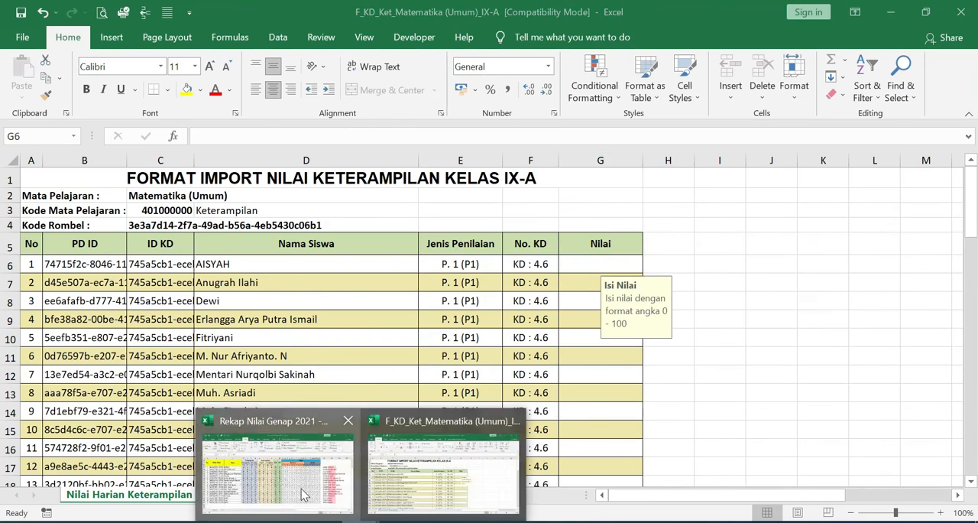
pyautogui.click(283, 463)
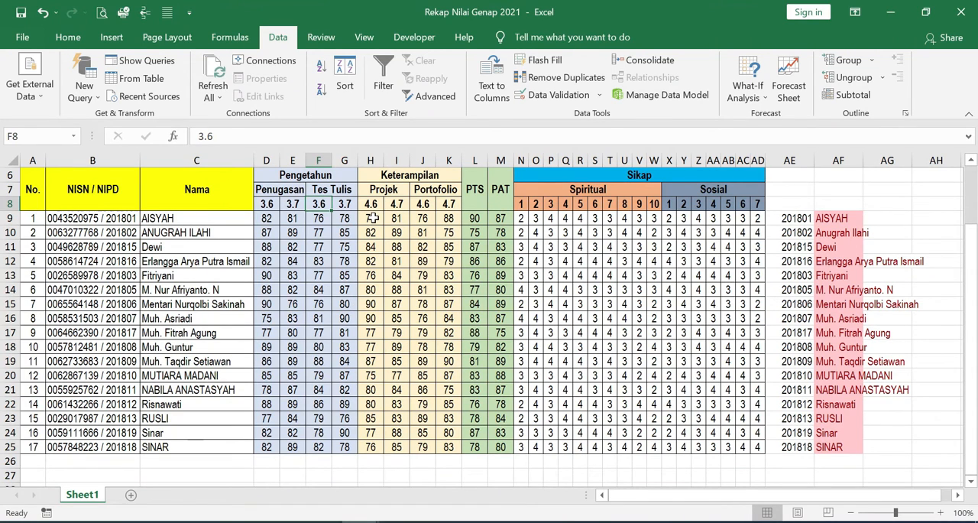
# - Copy the Projek 4.6 grades in H9:H25 and paste their values into the F_KD_Ket workbook's Nilai column, starting at G6
pyautogui.moveTo(371, 218); pyautogui.dragTo(371, 447)
pyautogui.hotkey('ctrl', 'c')
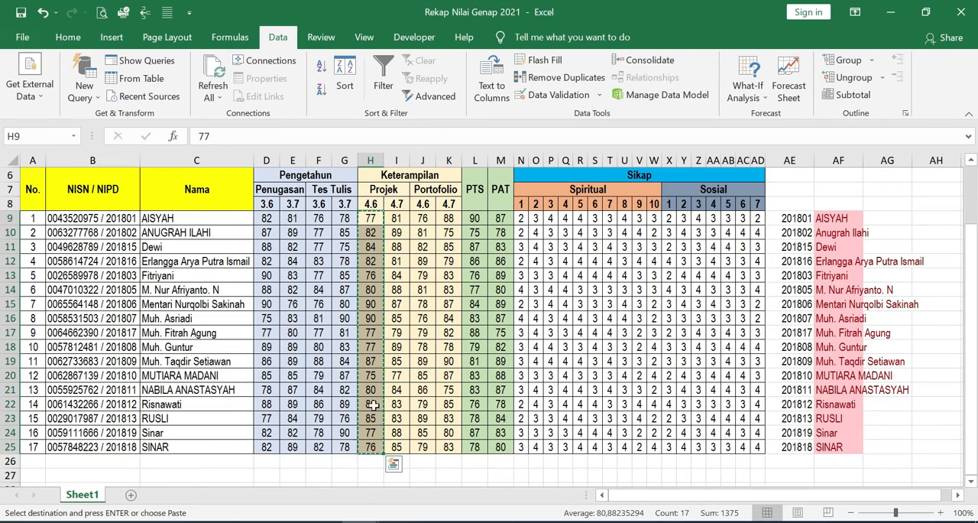
pyautogui.hotkey('alt', 'Tab')
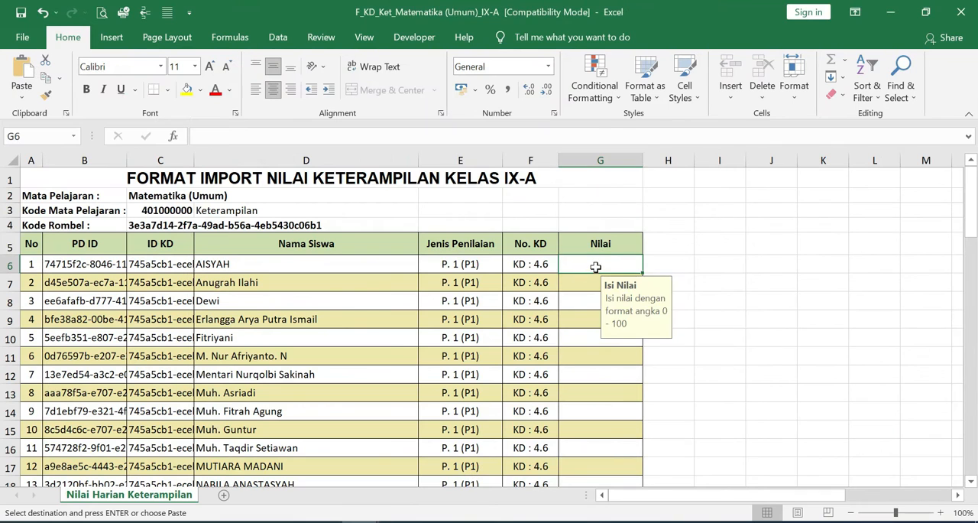
pyautogui.rightClick(591, 266)
pyautogui.click(646, 238)
# - Copy the Portofolio 4.6 grades in J9:J25 of the recap workbook and paste their values into the F_KD_Ket workbook's Nilai column, starting at G23
pyautogui.scroll(-4, 563, 321)
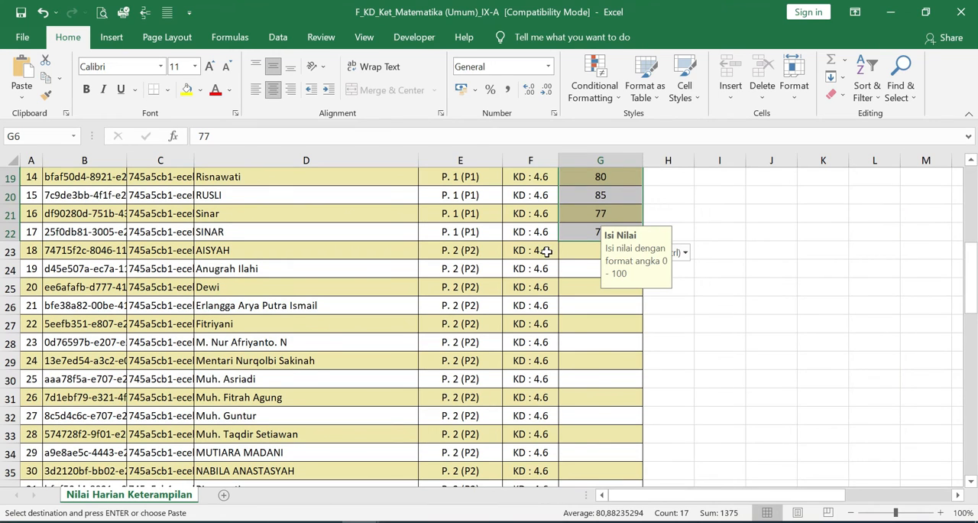
pyautogui.click(361, 522)
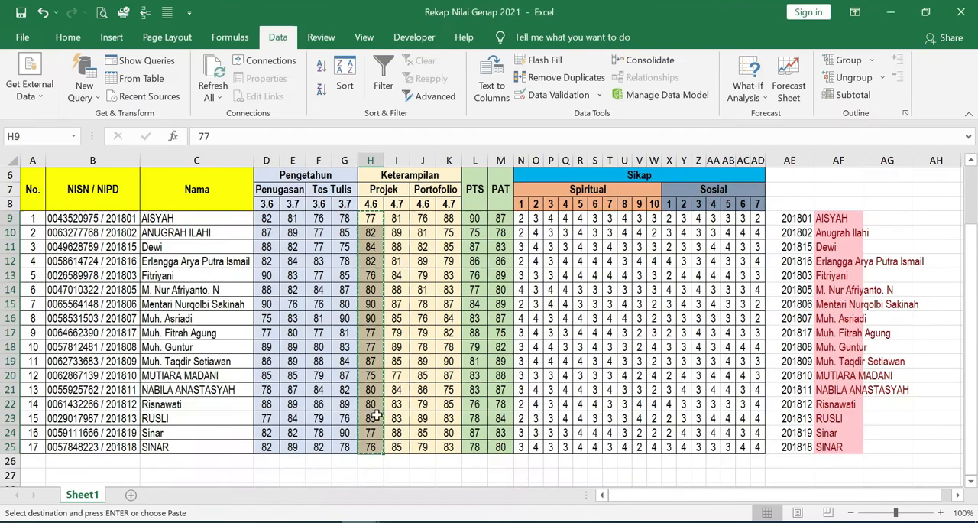
pyautogui.click(321, 459)
pyautogui.moveTo(426, 221); pyautogui.dragTo(424, 442)
pyautogui.hotkey('ctrl', 'c')
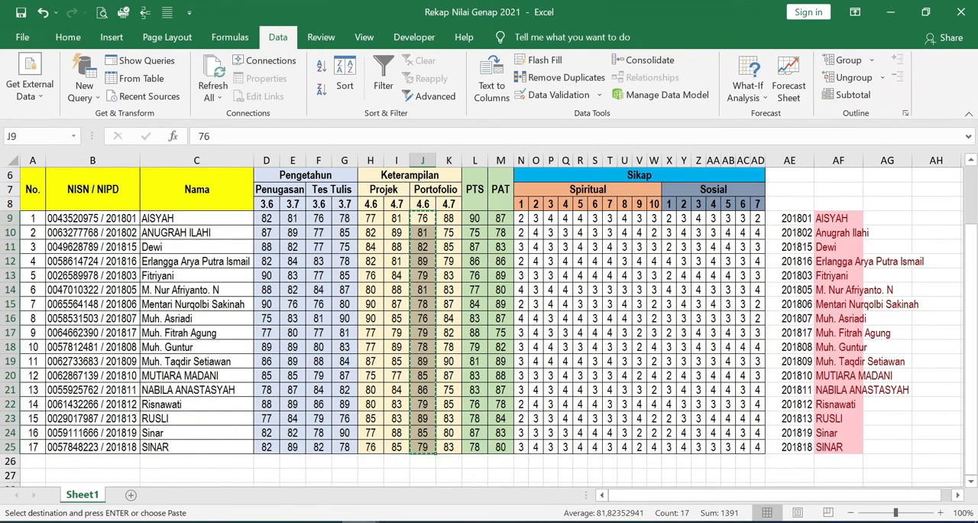
pyautogui.hotkey('alt', 'Tab')
pyautogui.rightClick(612, 251)
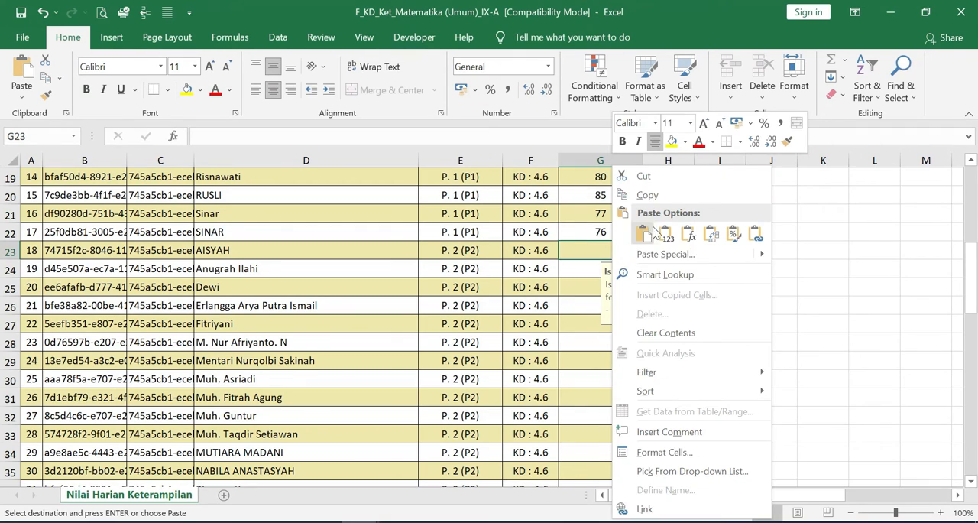
pyautogui.click(683, 189)
# - Copy the Projek 4.7 grades in I9:I25 of the recap workbook and paste their values into the F_KD_Ket workbook, starting at G40
pyautogui.scroll(-6, 567, 322)
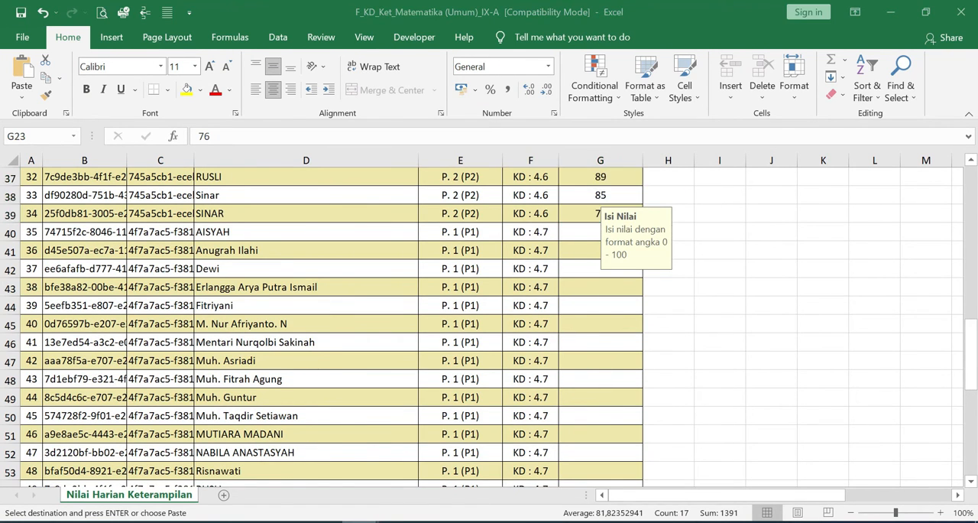
pyautogui.hotkey('alt', 'Tab')
pyautogui.click(394, 219)
pyautogui.moveTo(394, 219); pyautogui.dragTo(396, 447)
pyautogui.hotkey('ctrl', 'v')
pyautogui.hotkey('alt', 'Tab')
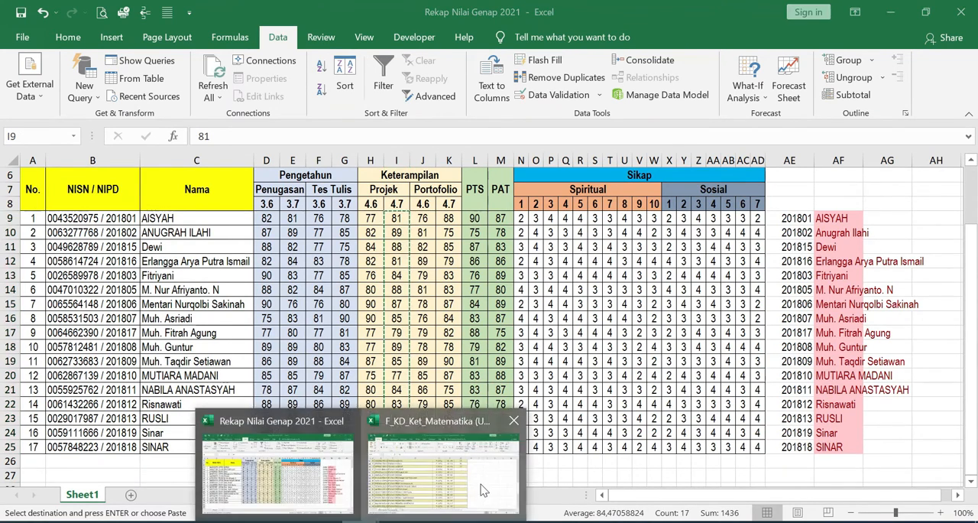
pyautogui.click(592, 233)
pyautogui.rightClick(593, 233)
pyautogui.click(647, 236)
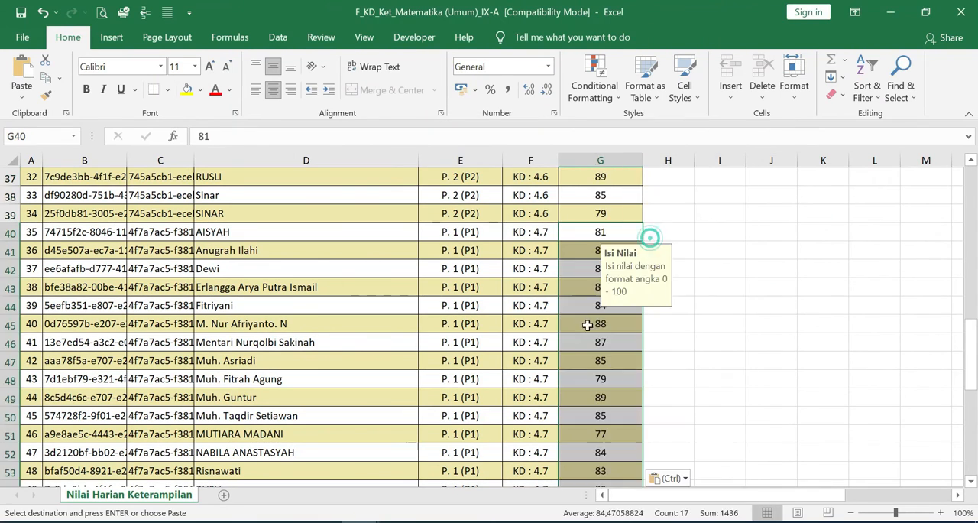
# - Copy the Portofolio 4.7 grades in K9:K25 of the recap workbook and paste their values into the F_KD_Ket workbook, starting at G57
pyautogui.hotkey('alt', 'Tab')
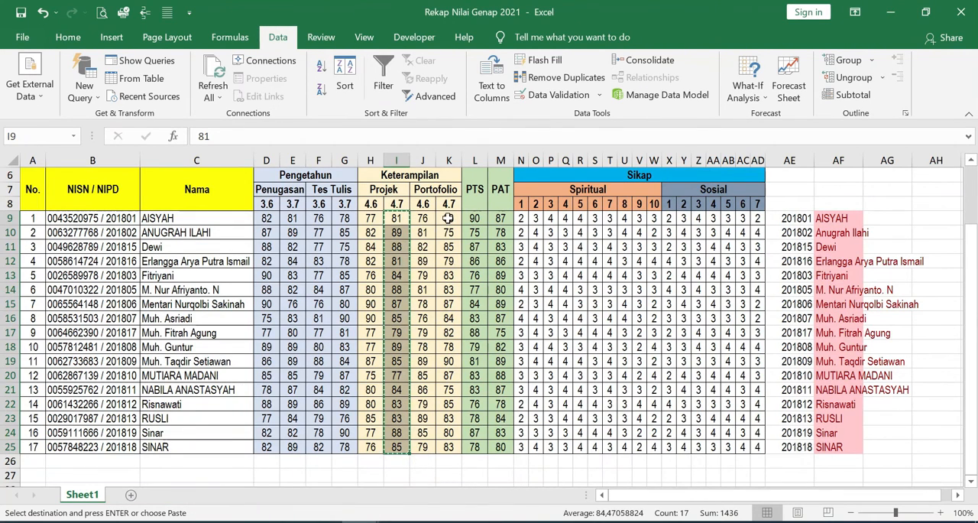
pyautogui.moveTo(450, 218); pyautogui.dragTo(450, 447)
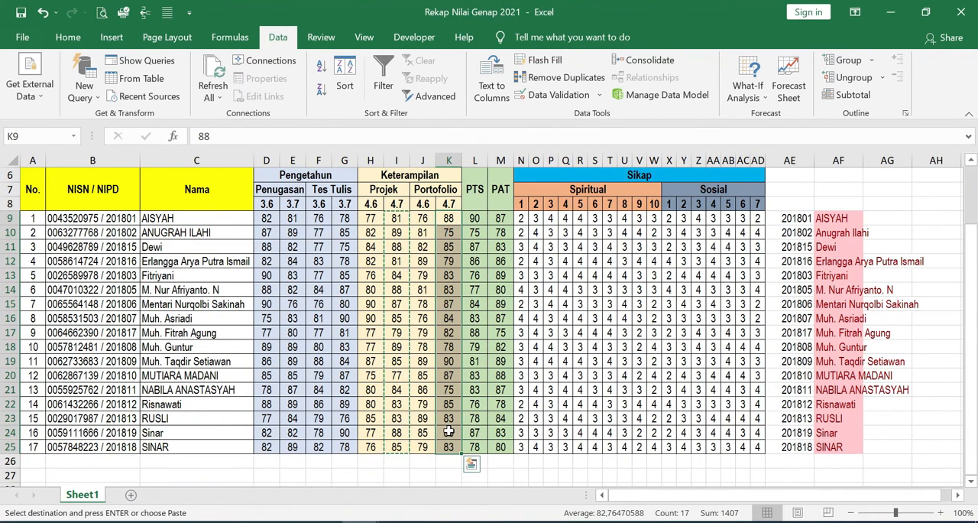
pyautogui.hotkey('ctrl', 'c')
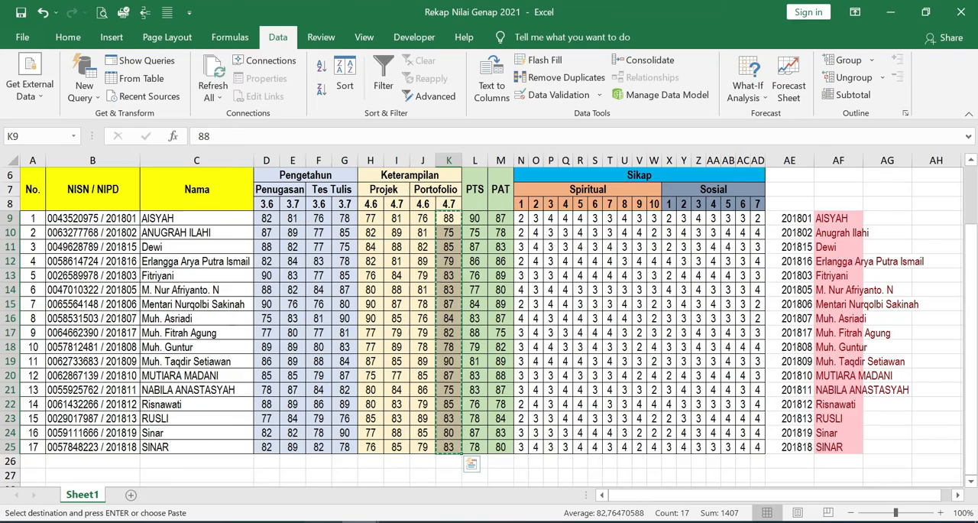
pyautogui.hotkey('alt', 'Tab')
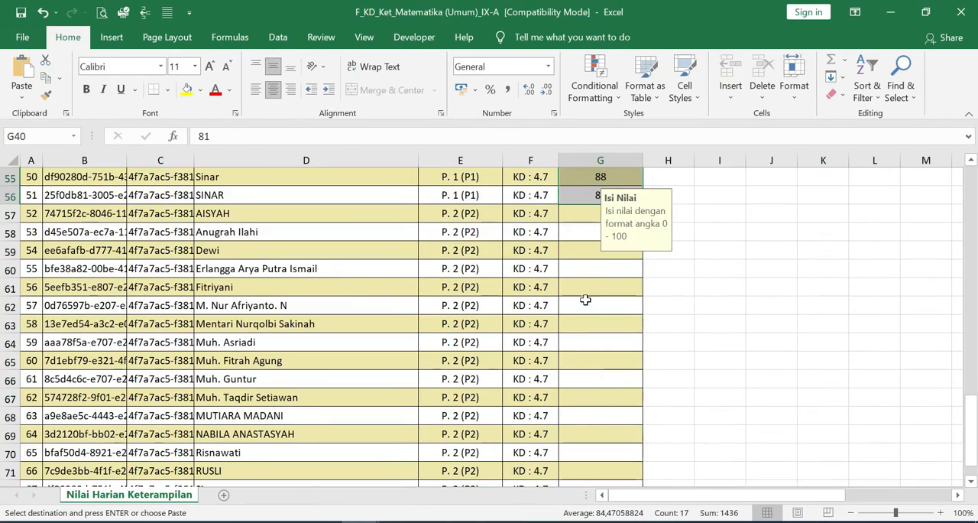
pyautogui.click(587, 214)
pyautogui.rightClick(587, 214)
pyautogui.click(640, 234)
# - Save and close the F_KD_Ket_Matematika (Umum)_IX-A workbook, and open F_KD_Peng_Matematika (Umum)_IX-A from the eRapor folder
pyautogui.scroll(-6, 603, 321)
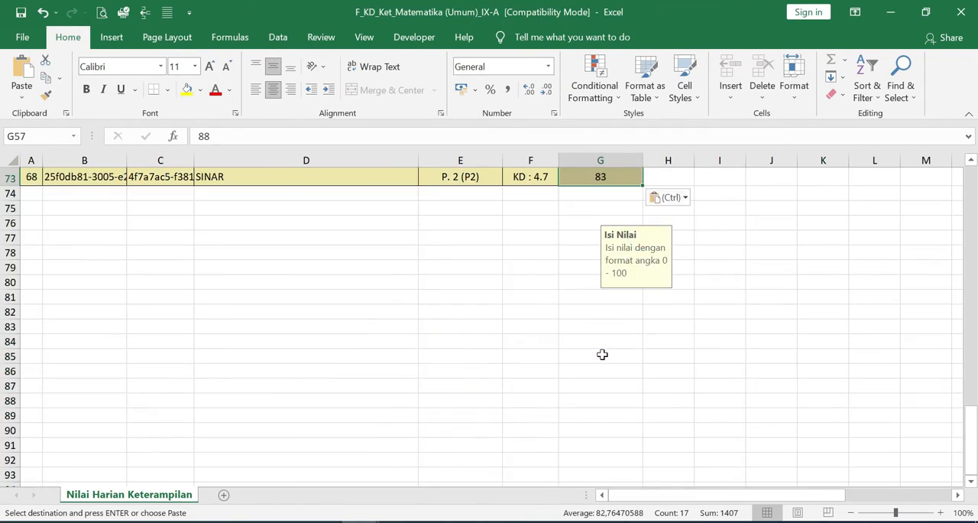
pyautogui.scroll(20, 603, 344)
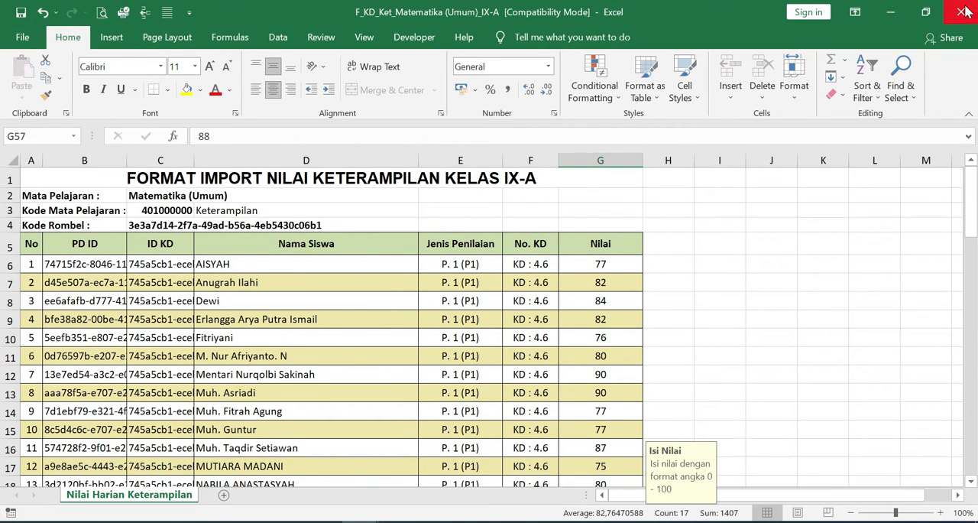
pyautogui.hotkey('alt', 'Tab')
pyautogui.hotkey('alt', 'Tab')
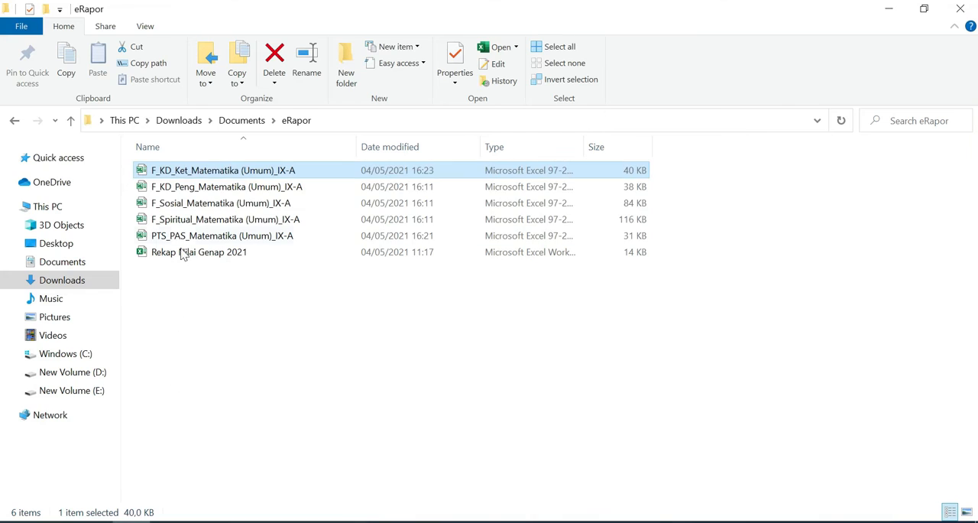
pyautogui.doubleClick(183, 190)
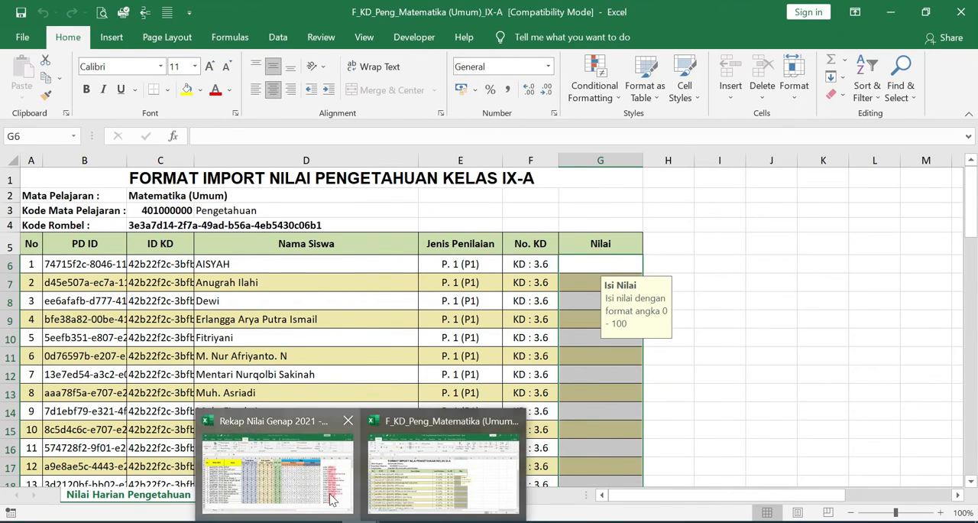
# - Copy the Tes Tulis 3.6 grades in F9:F25 of the recap workbook and paste their values into the F_KD_Peng workbook's Nilai column, starting at G6
pyautogui.click(344, 419)
pyautogui.moveTo(268, 219); pyautogui.dragTo(266, 447)
pyautogui.scroll(1, 320, 248)
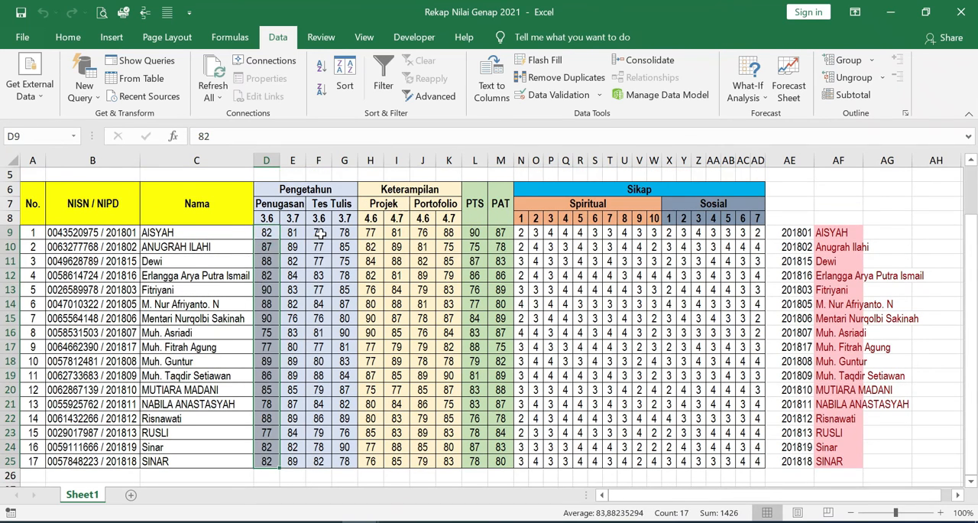
pyautogui.moveTo(320, 233); pyautogui.dragTo(321, 459)
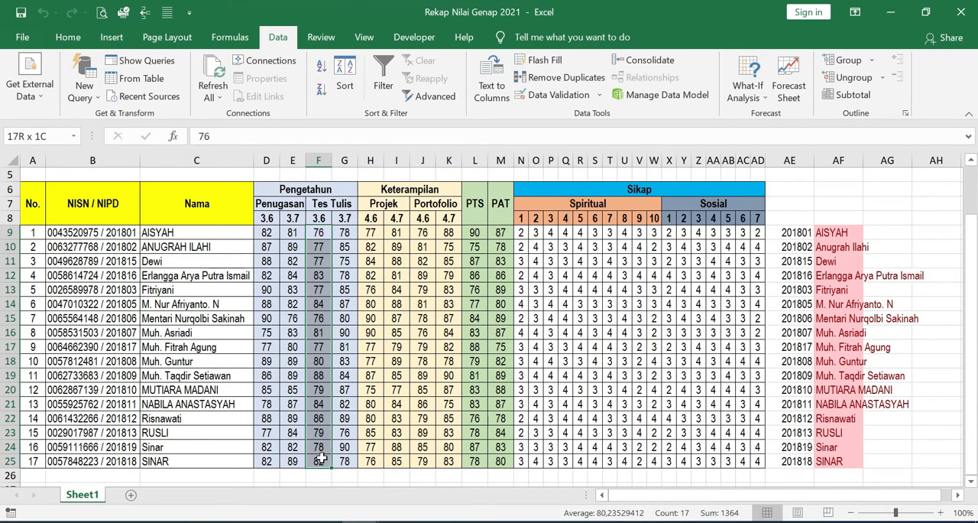
pyautogui.hotkey('ctrl', 'c')
pyautogui.click(342, 478)
pyautogui.click(313, 234)
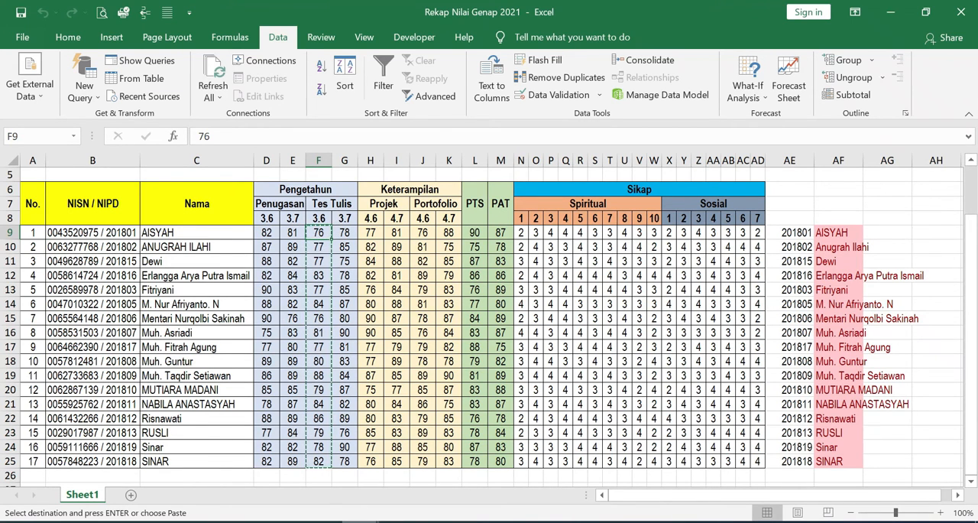
pyautogui.click(415, 482)
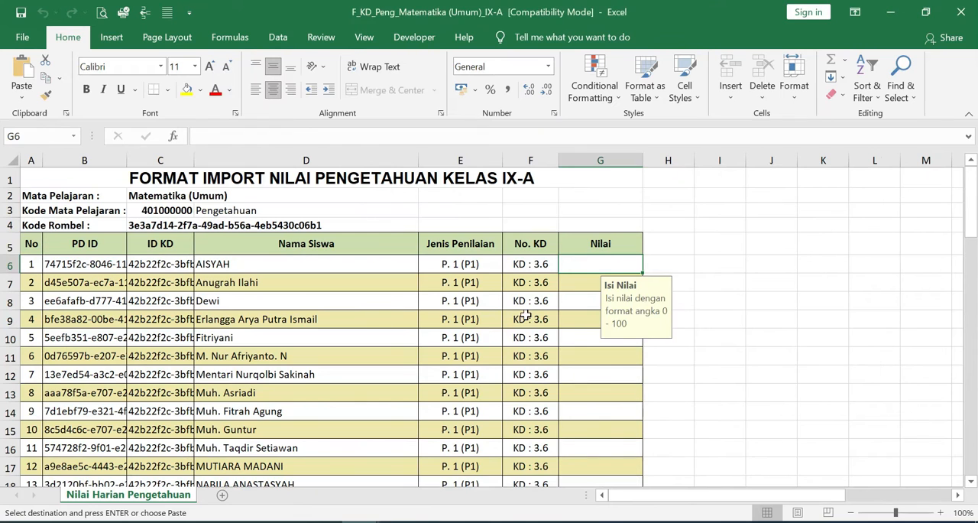
pyautogui.rightClick(578, 268)
pyautogui.click(649, 233)
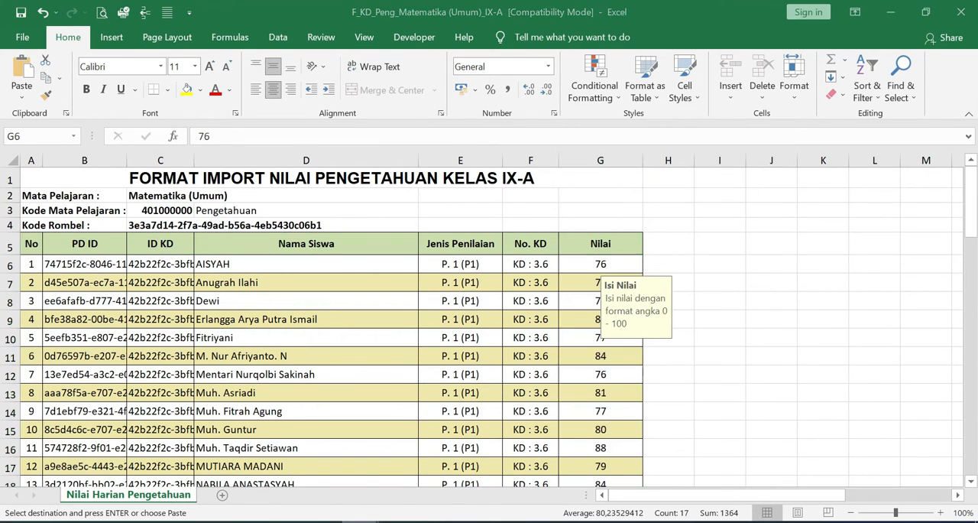
# - Copy the Penugasan 3.6 grades in D9:D25 of the recap workbook and paste their values into the F_KD_Peng workbook, starting at G23
pyautogui.click(283, 459)
pyautogui.moveTo(266, 232); pyautogui.dragTo(267, 461)
pyautogui.hotkey('ctrl', 'c')
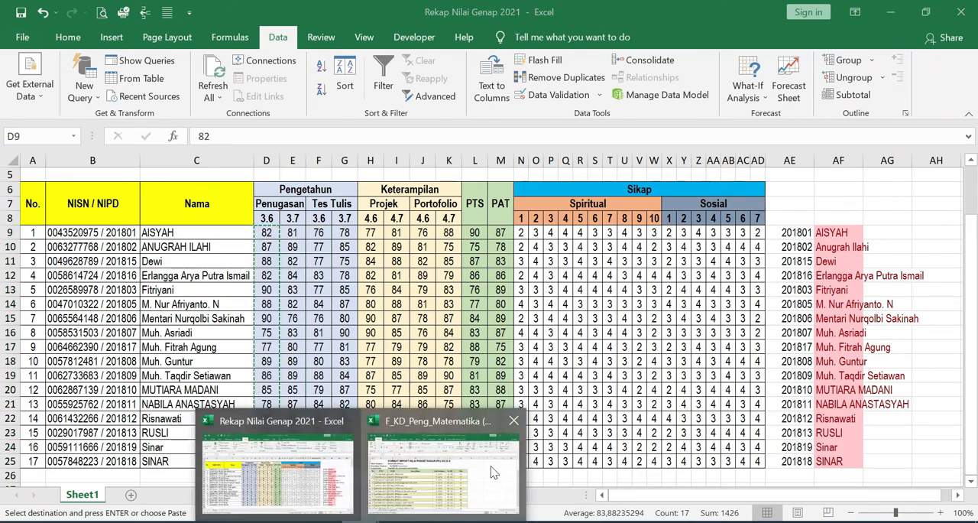
pyautogui.click(493, 472)
pyautogui.scroll(-4, 565, 250)
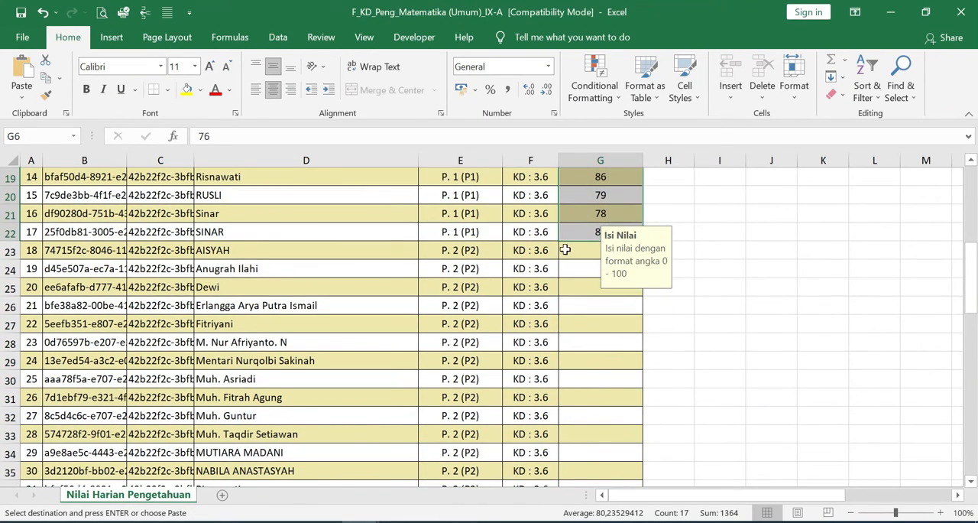
pyautogui.rightClick(566, 250)
pyautogui.click(631, 232)
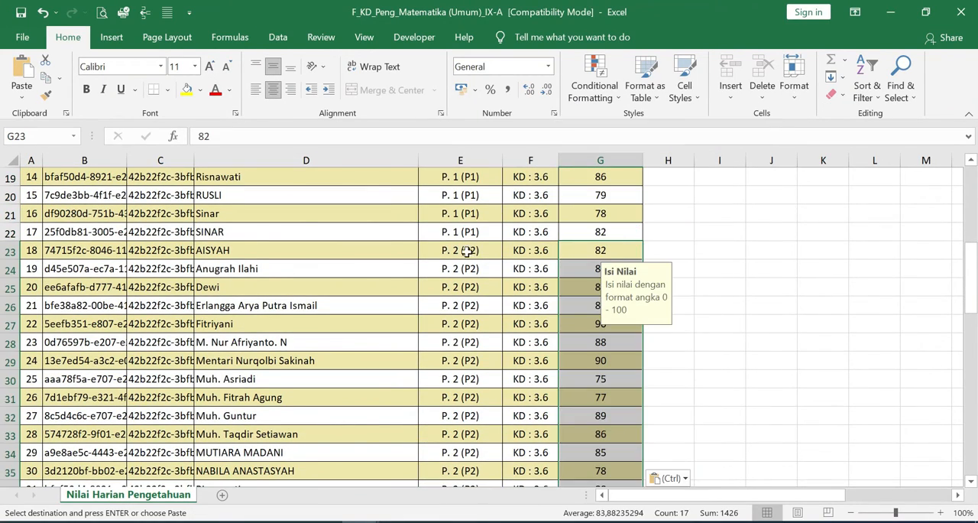
# - Copy the Tes Tulis 3.7 grades in G9:G25 of the recap workbook and paste their values into the F_KD_Peng workbook, starting at G40
pyautogui.scroll(-5, 519, 269)
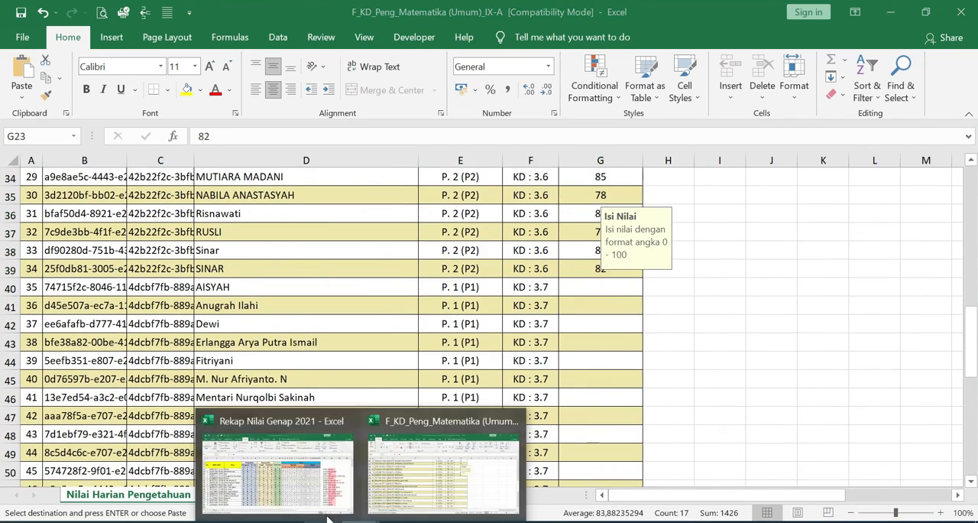
pyautogui.click(314, 499)
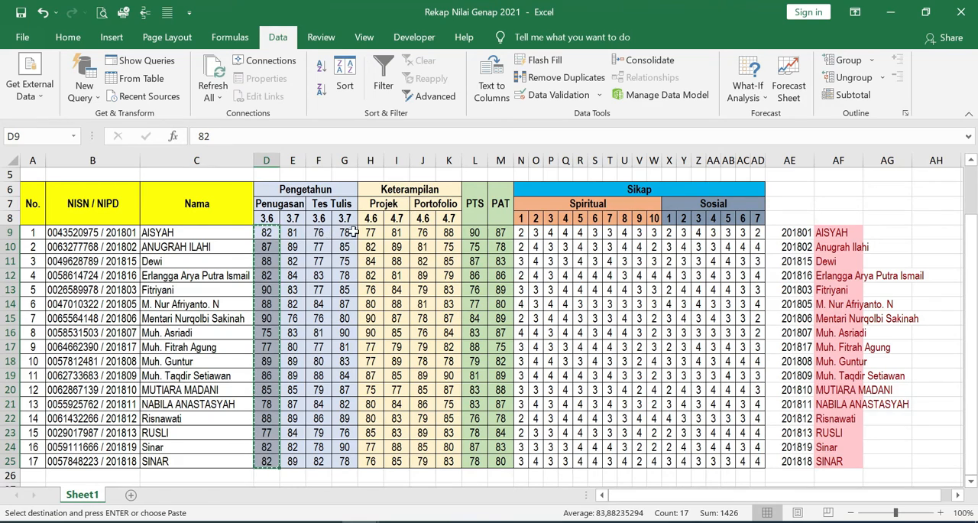
pyautogui.moveTo(345, 232); pyautogui.dragTo(345, 458)
pyautogui.hotkey('ctrl', 'v')
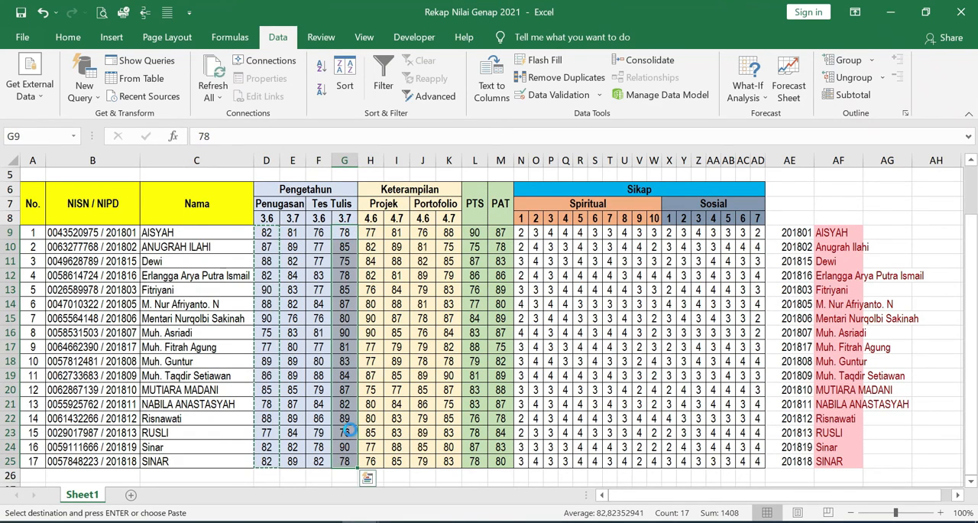
pyautogui.click(430, 373)
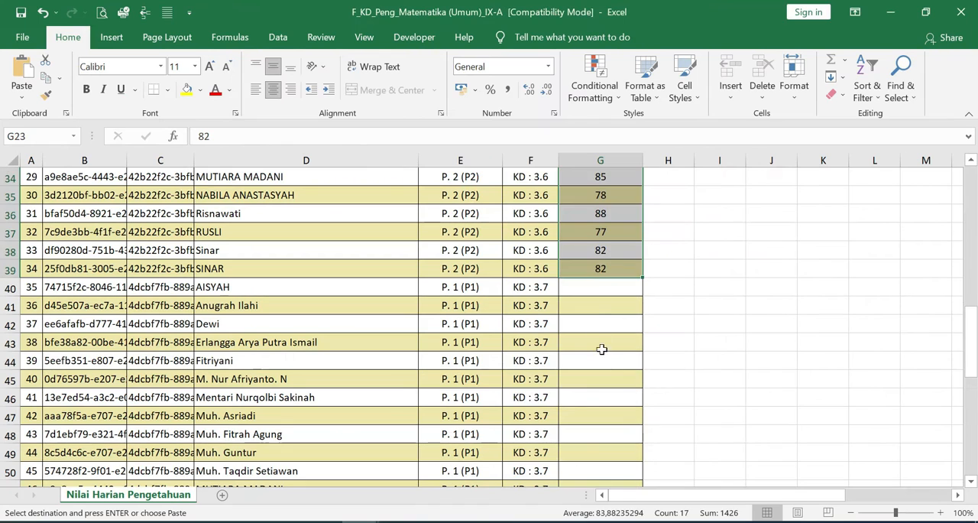
pyautogui.rightClick(597, 285)
pyautogui.click(645, 232)
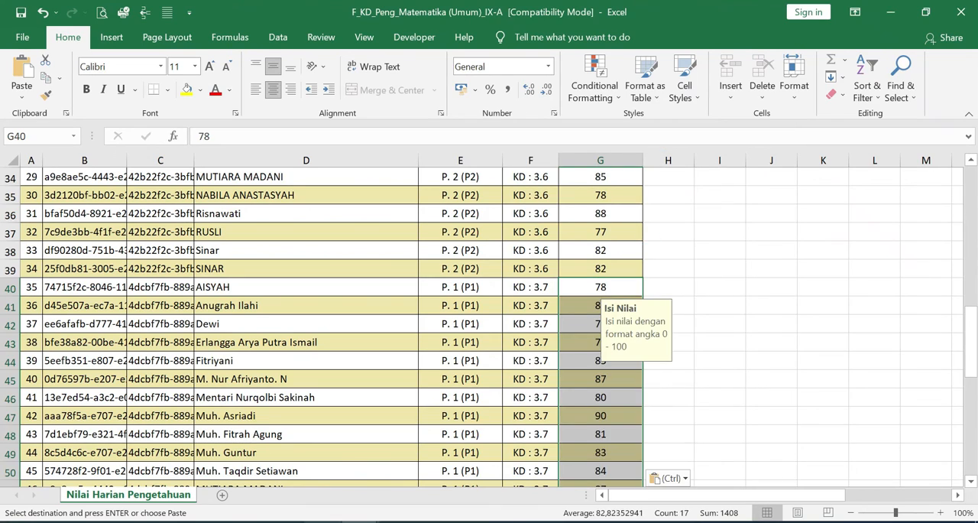
# - Copy the Penugasan 3.7 grades in E9:E25 of the recap workbook and paste their values into the F_KD_Peng workbook, starting at G57
pyautogui.click(279, 481)
pyautogui.moveTo(292, 233); pyautogui.dragTo(294, 460)
pyautogui.hotkey('ctrl', 'c')
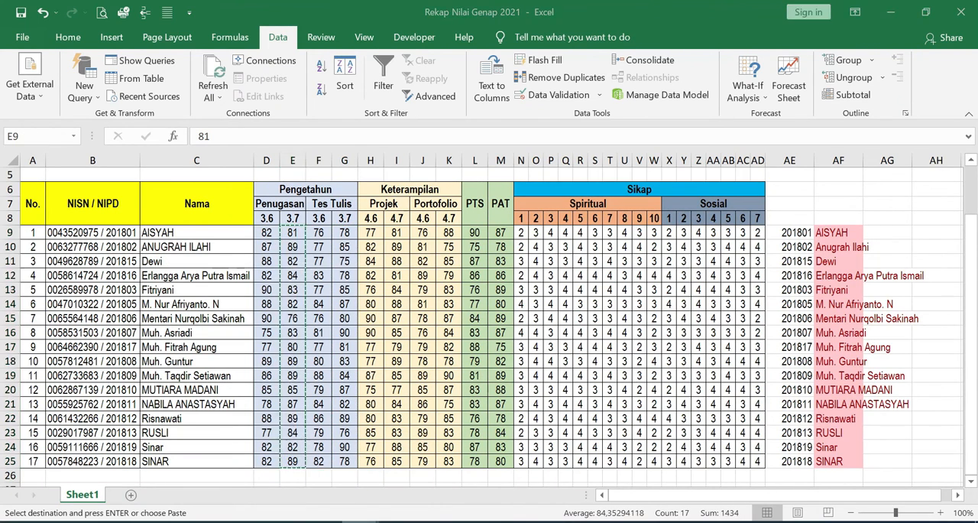
pyautogui.click(450, 480)
pyautogui.scroll(-5, 601, 400)
pyautogui.rightClick(596, 330)
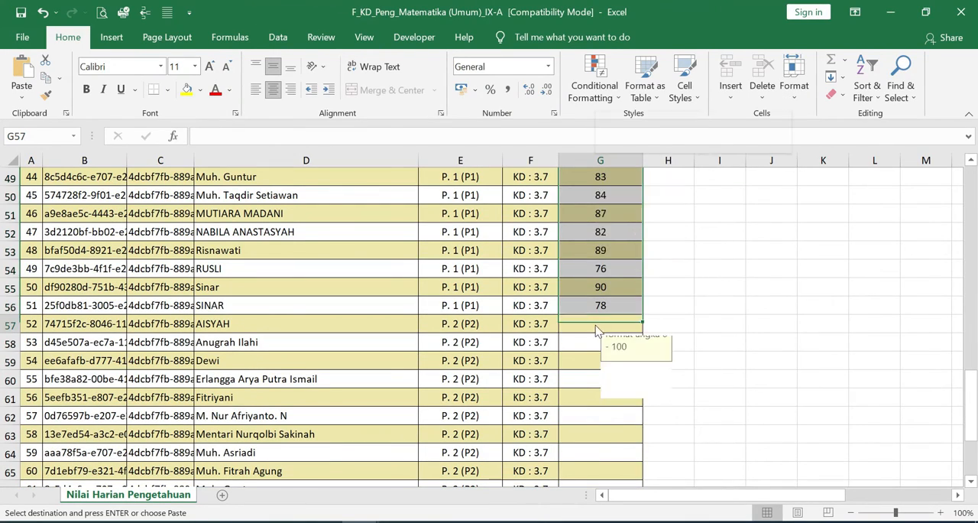
pyautogui.click(657, 232)
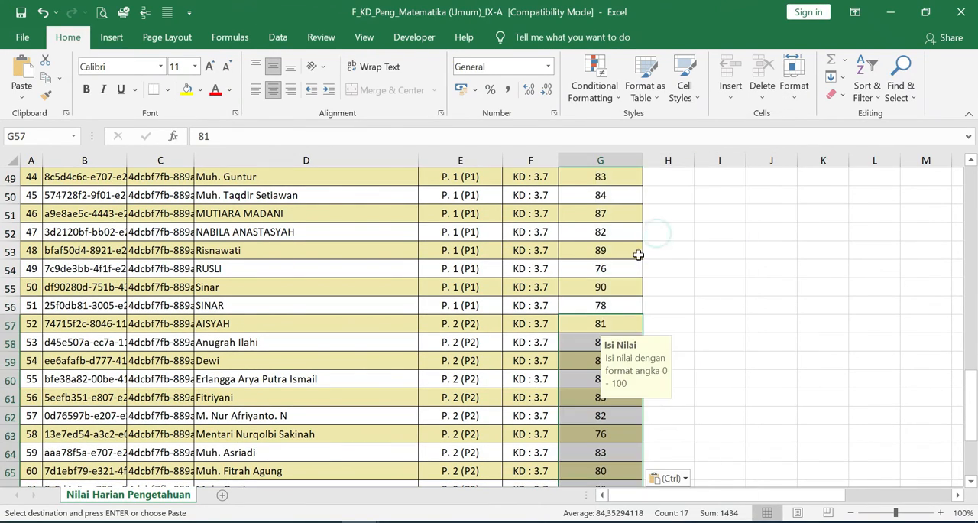
# - Save and close the F_KD_Peng_Matematika (Umum)_IX-A workbook, and open F_Sosial_Matematika (Umum)_IX-A from the eRapor folder
pyautogui.scroll(-5, 616, 345)
pyautogui.scroll(20, 616, 345)
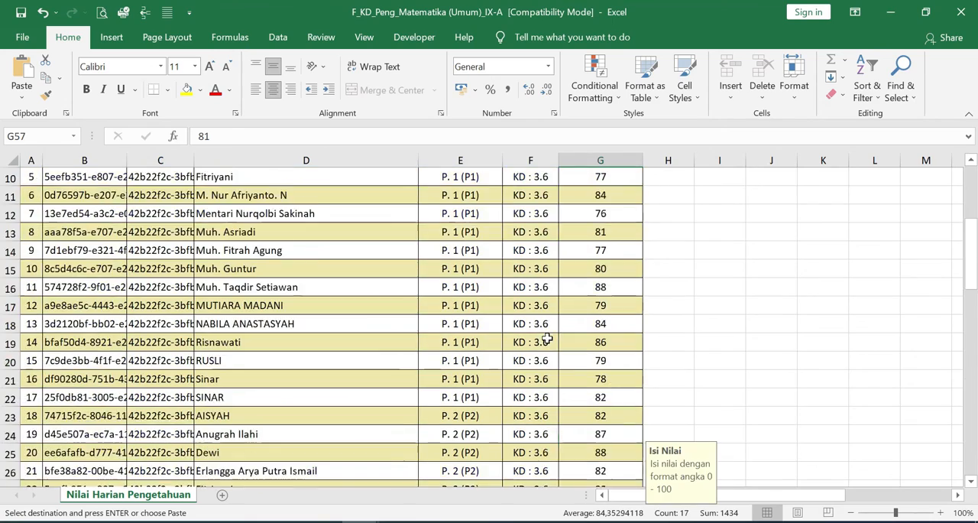
pyautogui.click(507, 284)
pyautogui.hotkey('ctrl', 's')
pyautogui.click(962, 12)
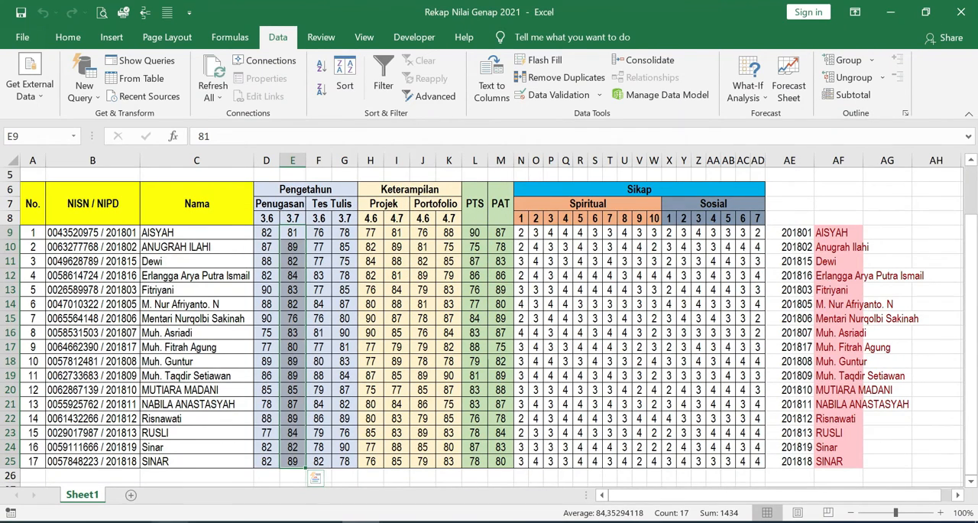
pyautogui.click(141, 521)
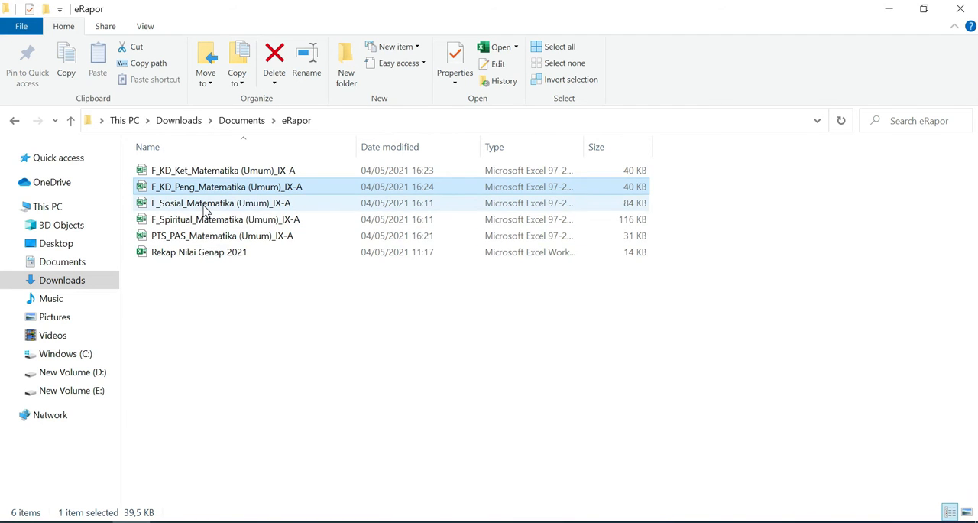
pyautogui.doubleClick(176, 204)
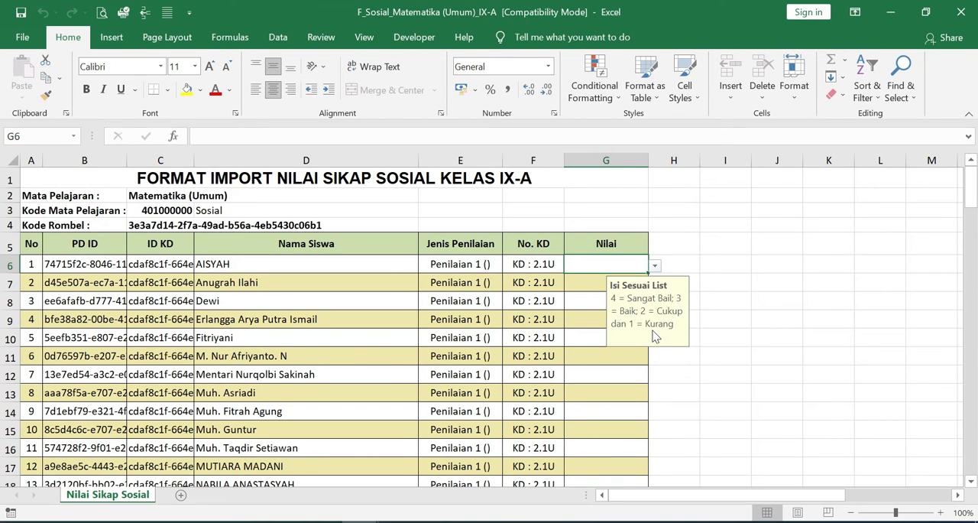
# - Pick grade 3 from the value list for the first two students, in G6 and G7 of the F_Sosial workbook
pyautogui.click(654, 272)
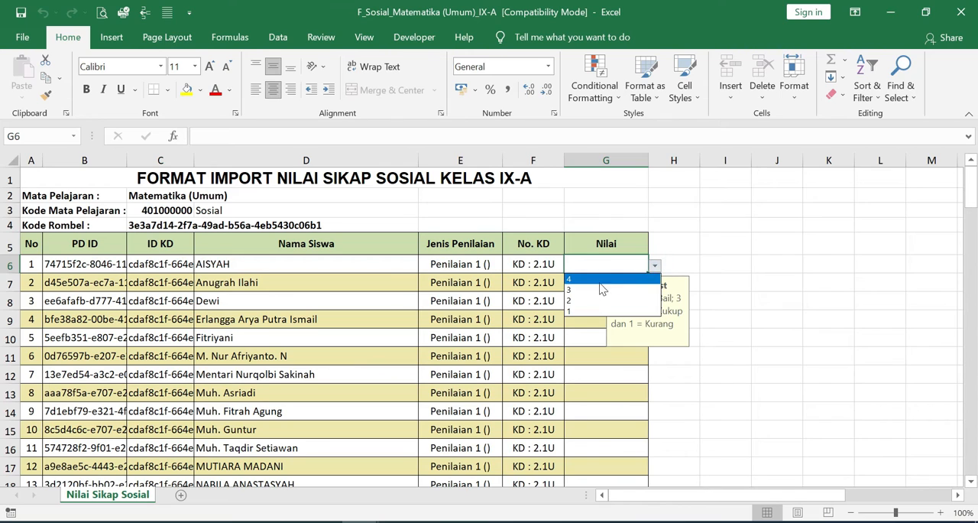
pyautogui.click(606, 292)
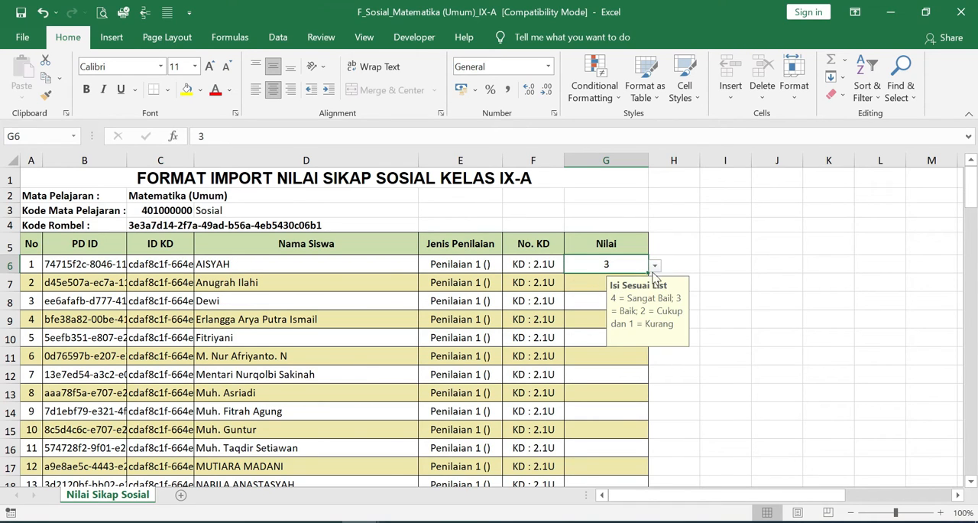
pyautogui.click(589, 283)
pyautogui.click(655, 283)
pyautogui.click(587, 310)
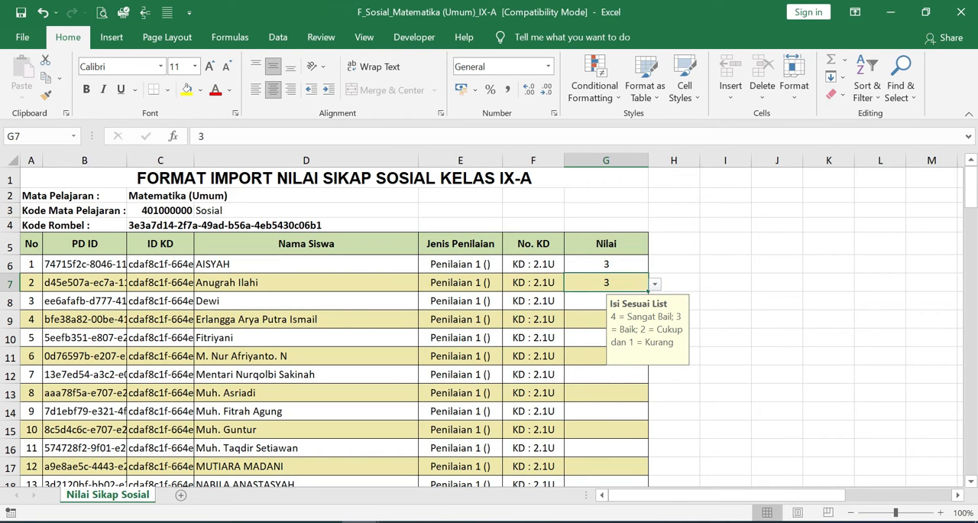
# - Copy the Sosial 1 grades in X9:X25 of the recap workbook and paste their values into the F_Sosial workbook, starting at G6
pyautogui.click(325, 468)
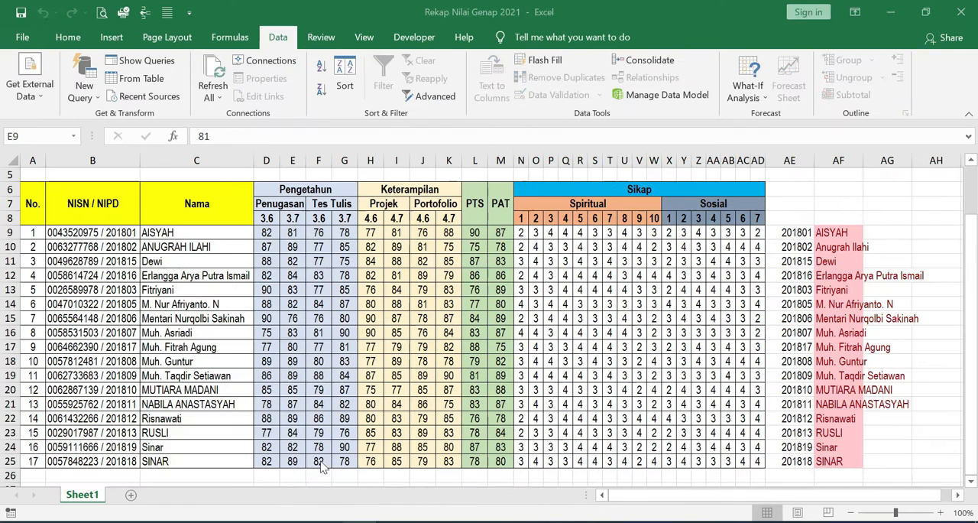
pyautogui.moveTo(671, 236); pyautogui.dragTo(670, 461)
pyautogui.hotkey('ctrl', 'c')
pyautogui.moveTo(363, 521)
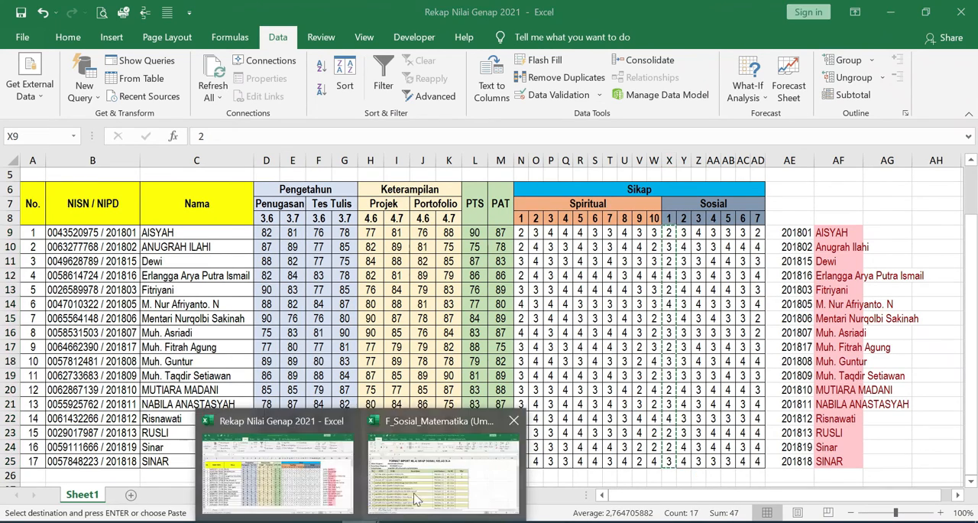
pyautogui.click(428, 476)
pyautogui.rightClick(610, 265)
pyautogui.click(664, 234)
pyautogui.scroll(-6, 591, 357)
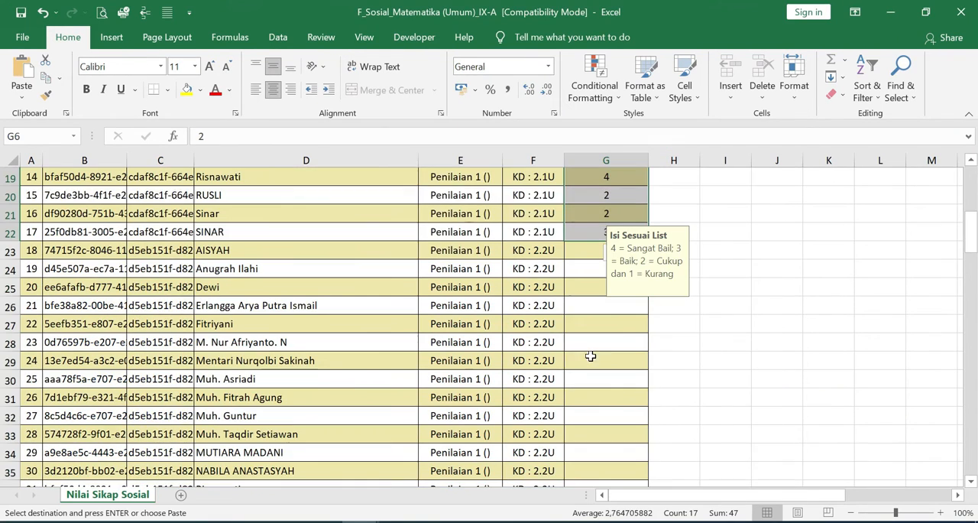
# - Hide rows 10 to 24 of the recap workbook, leaving only the first and last student rows in view
pyautogui.moveTo(362, 521)
pyautogui.click(297, 471)
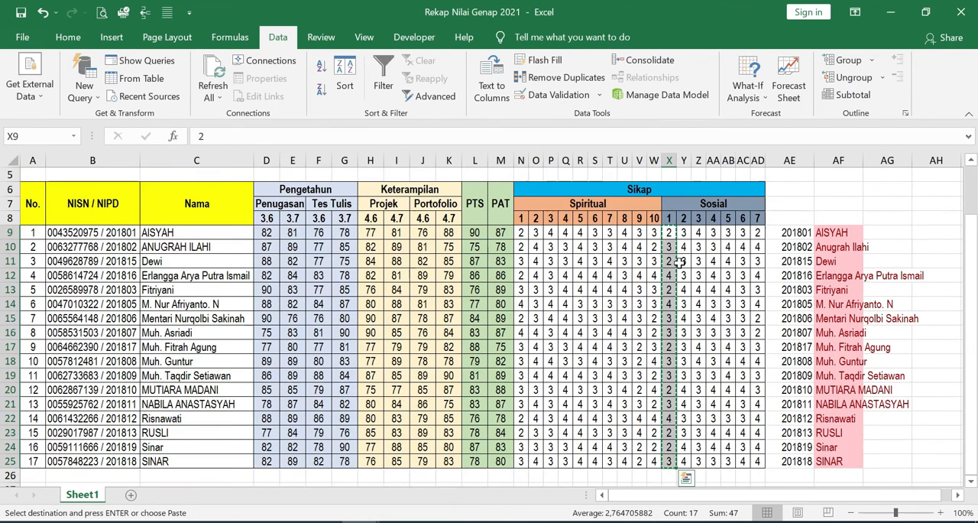
pyautogui.moveTo(683, 232); pyautogui.dragTo(685, 463)
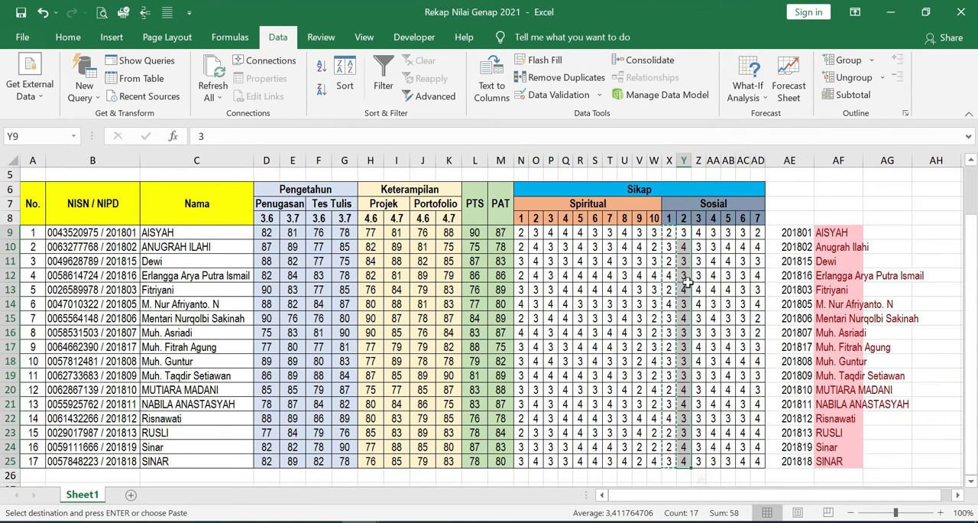
pyautogui.click(672, 365)
pyautogui.moveTo(683, 232); pyautogui.dragTo(688, 368)
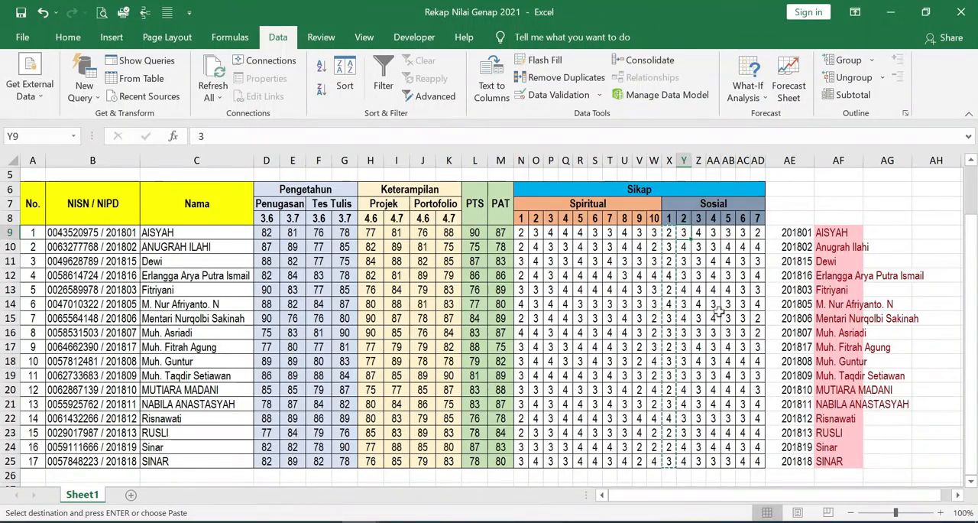
pyautogui.click(667, 247)
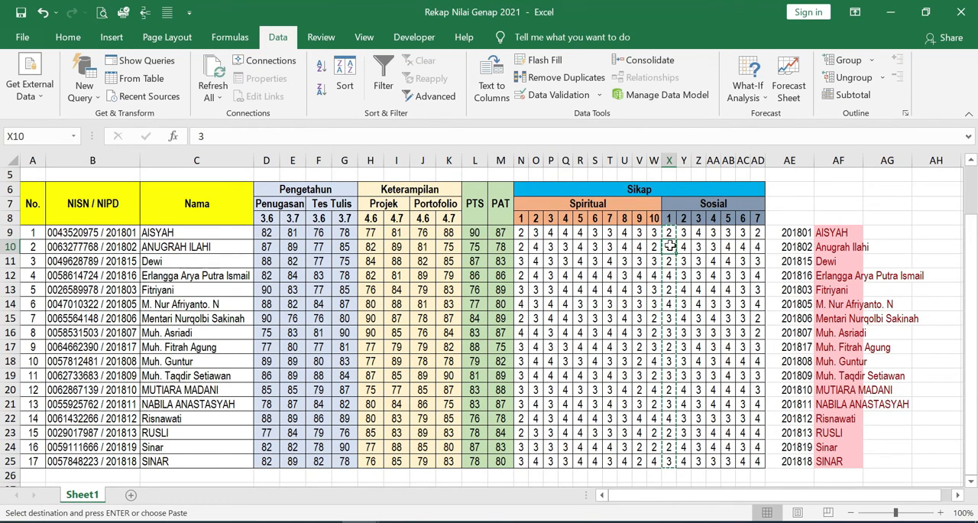
pyautogui.moveTo(669, 247); pyautogui.dragTo(667, 445)
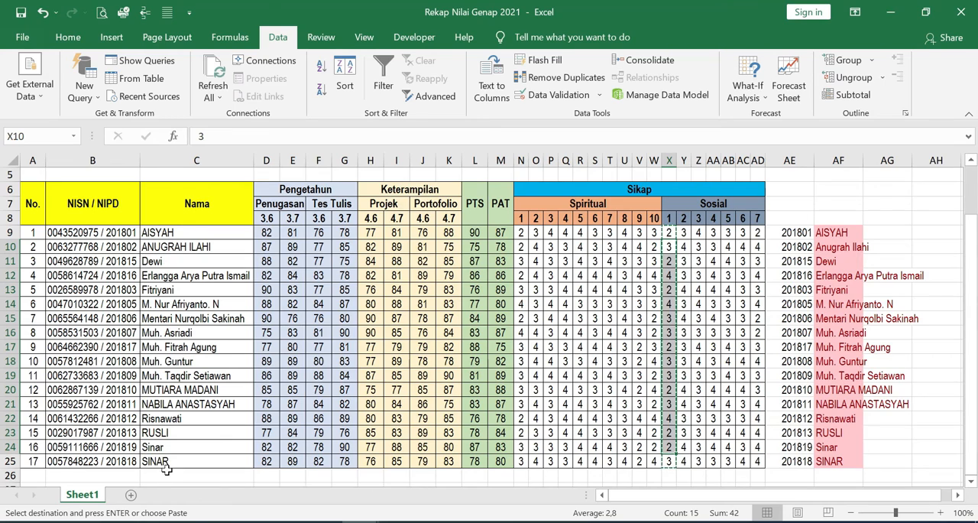
pyautogui.click(670, 245)
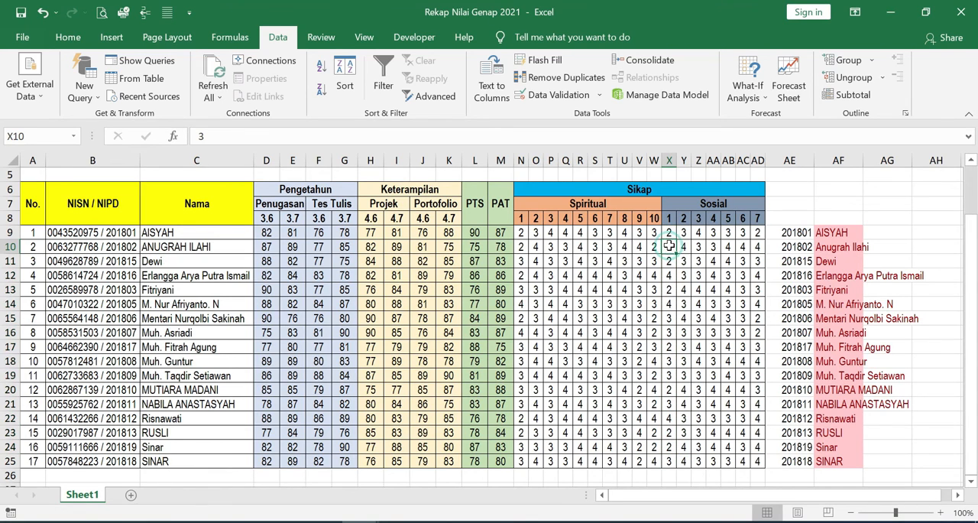
pyautogui.moveTo(669, 258); pyautogui.dragTo(668, 447)
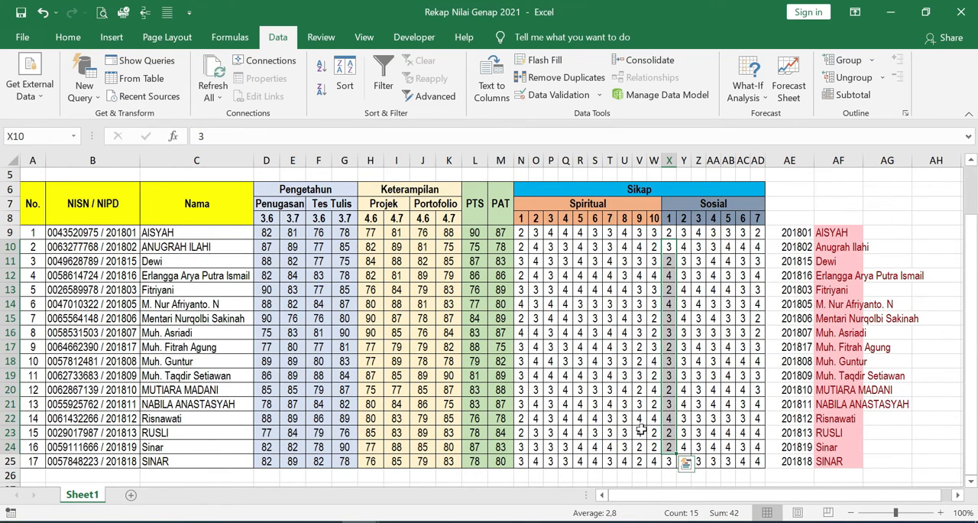
pyautogui.click(67, 42)
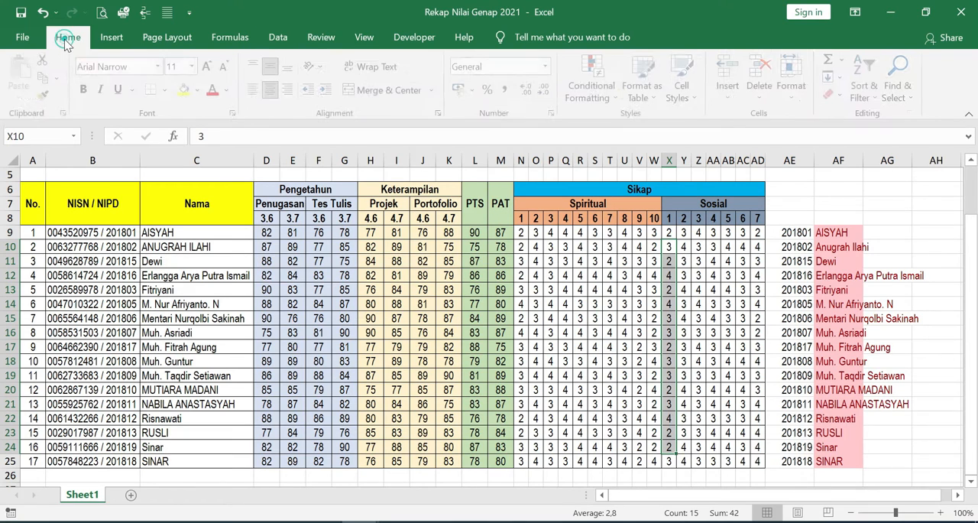
pyautogui.click(796, 95)
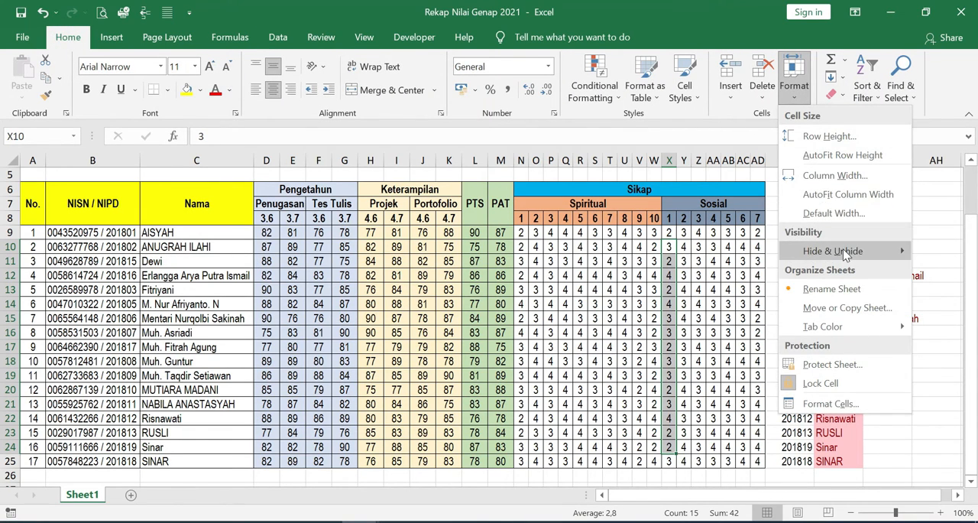
pyautogui.moveTo(844, 249)
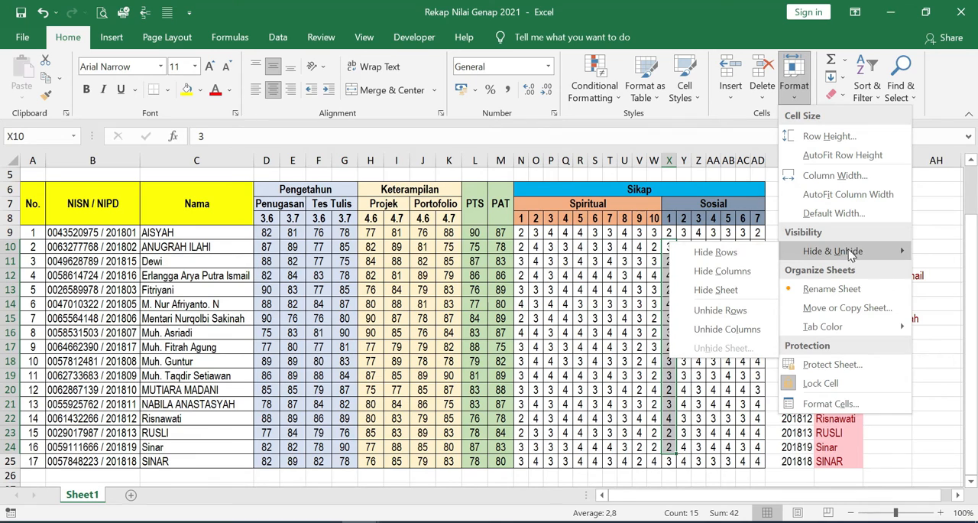
pyautogui.click(713, 253)
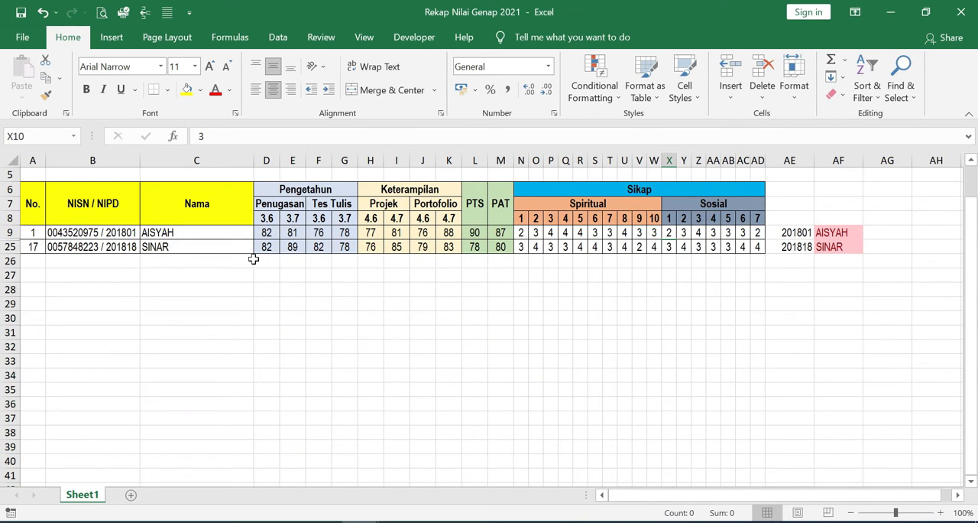
# - Copy the Sosial 2 grades in Y9:Y25 of the recap workbook and paste their values into the F_Sosial workbook, starting at G23
pyautogui.click(683, 273)
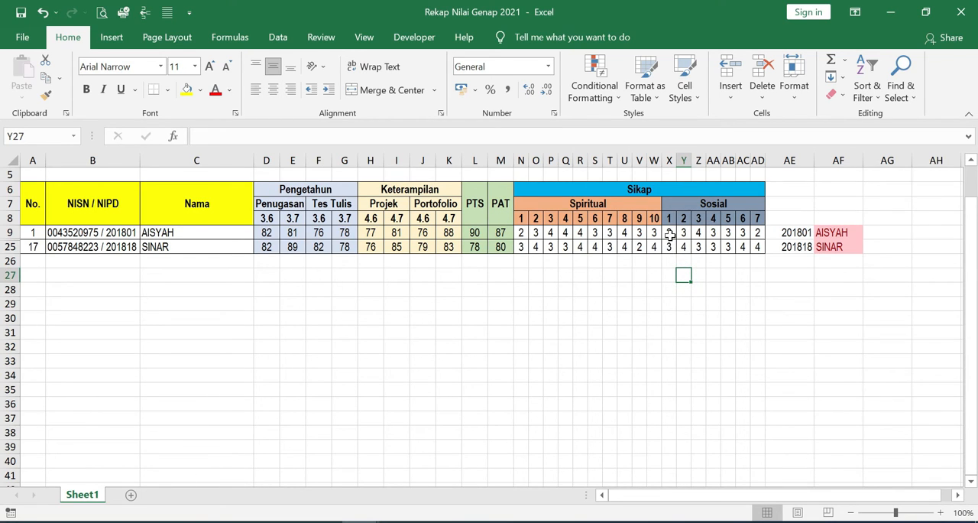
pyautogui.moveTo(669, 233); pyautogui.dragTo(670, 247)
pyautogui.click(683, 261)
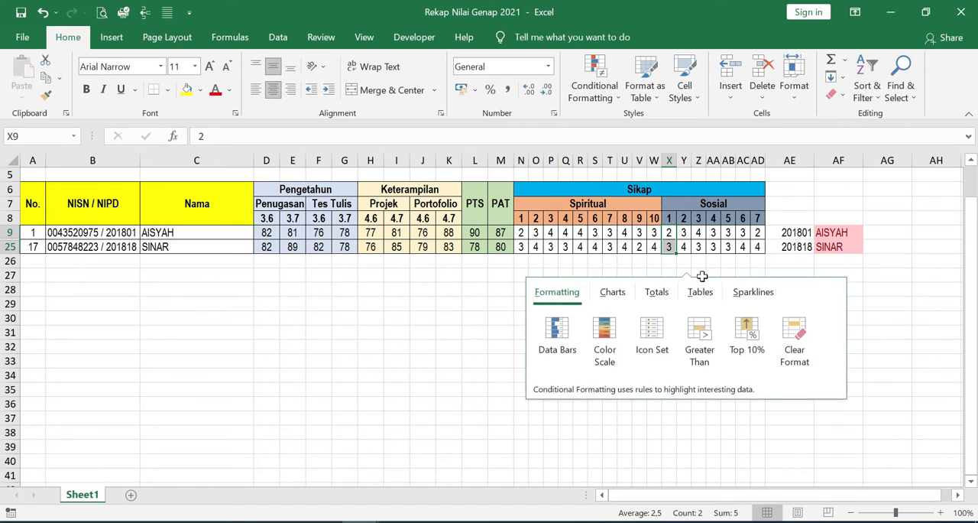
pyautogui.click(686, 236)
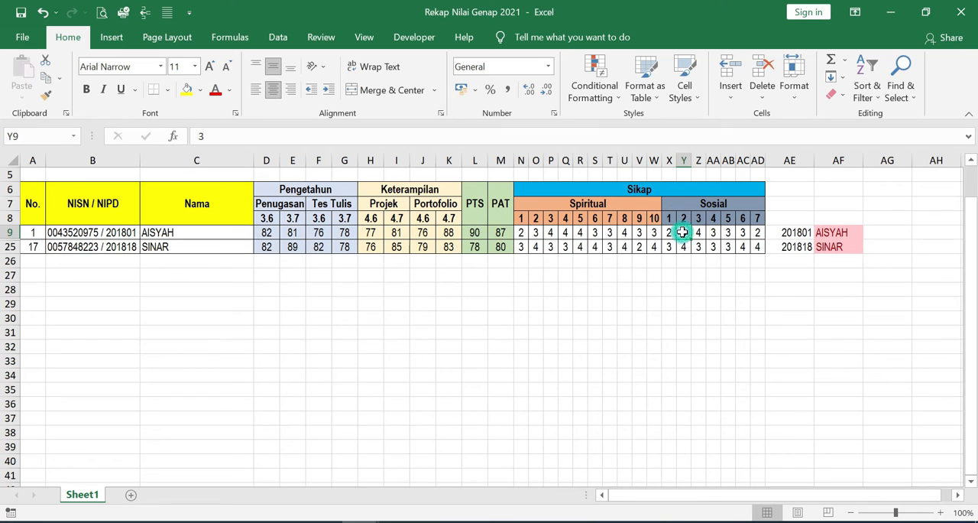
pyautogui.moveTo(682, 232); pyautogui.dragTo(683, 244)
pyautogui.hotkey('ctrl', 'c')
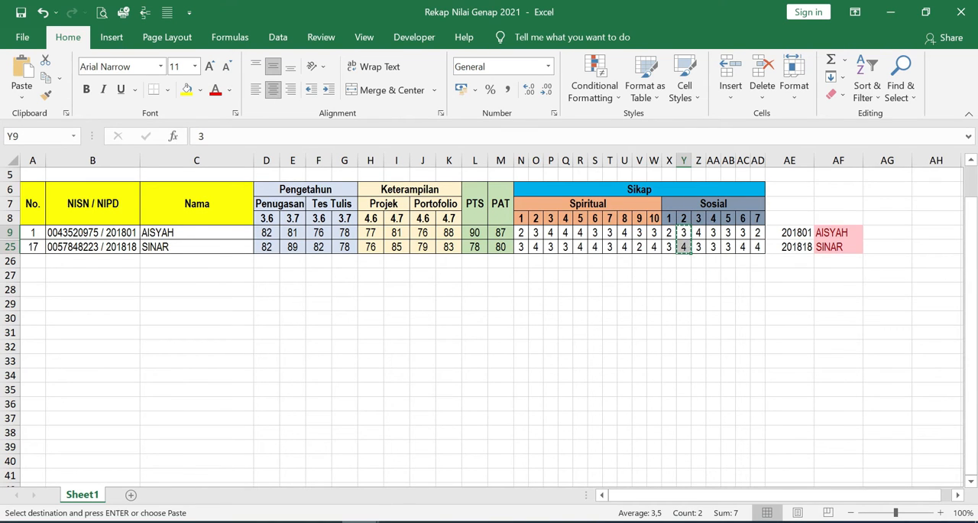
pyautogui.click(361, 521)
pyautogui.click(448, 467)
pyautogui.rightClick(611, 253)
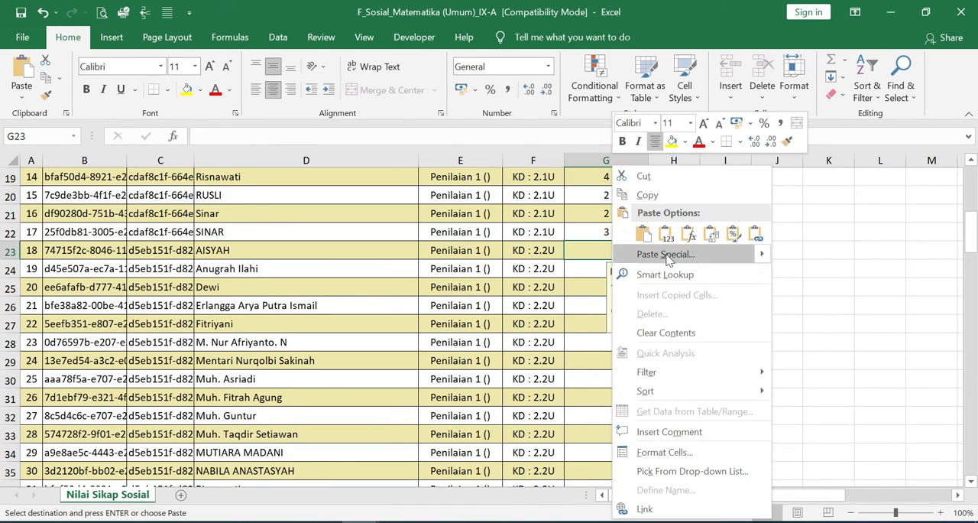
pyautogui.click(666, 237)
pyautogui.scroll(-4, 570, 392)
pyautogui.scroll(-2, 572, 392)
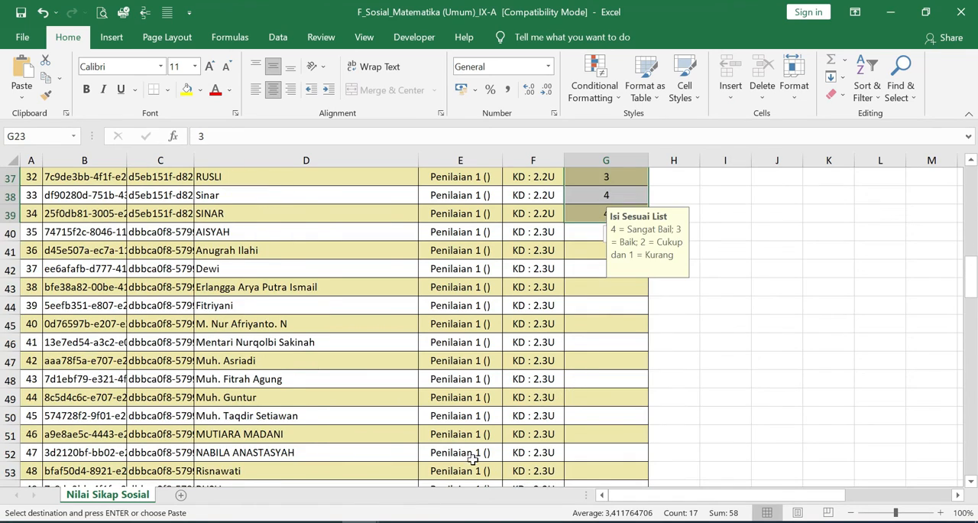
# - Copy the Sosial 3 and 4 grades (Z9:Z25, AA9:AA25) from the recap workbook and paste their values into F_Sosial, starting at G40 and G57
pyautogui.click(362, 522)
pyautogui.click(275, 466)
pyautogui.moveTo(699, 232); pyautogui.dragTo(701, 247)
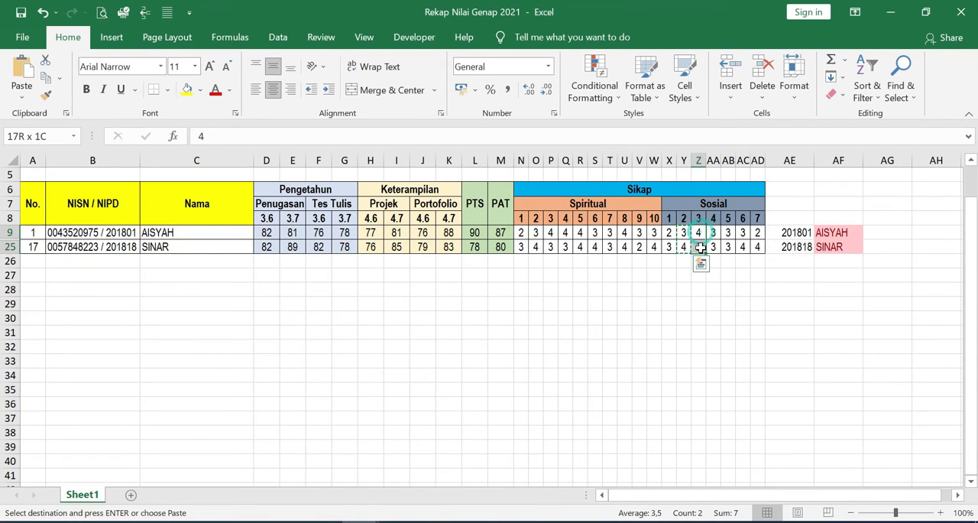
pyautogui.hotkey('ctrl', 'c')
pyautogui.click(362, 522)
pyautogui.click(451, 466)
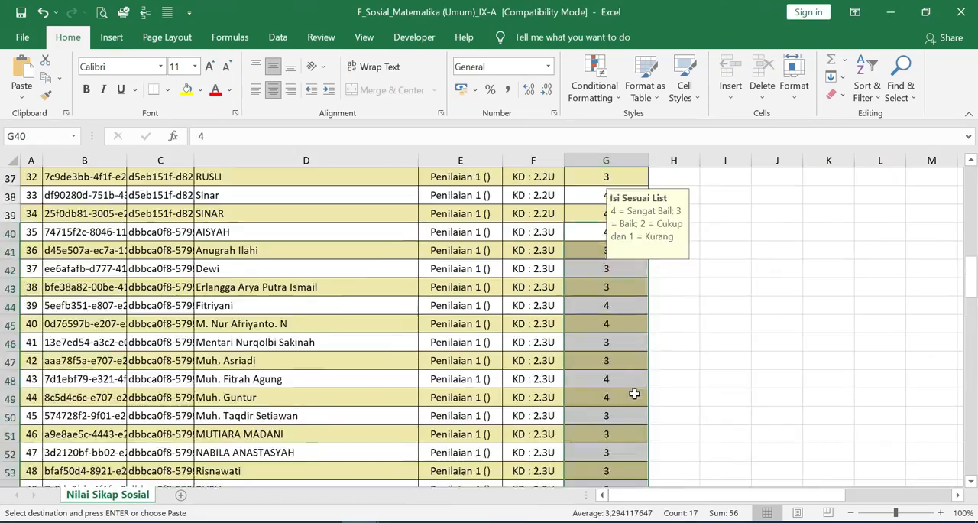
pyautogui.scroll(-4, 634, 394)
pyautogui.rightClick(606, 323)
pyautogui.click(668, 236)
# - Copy the Sosial 5 grades in AB9:AB25 of the recap workbook and paste their values into the F_Sosial workbook, starting at G74
pyautogui.click(275, 466)
pyautogui.hotkey('ctrl', 'c')
pyautogui.moveTo(727, 231); pyautogui.dragTo(759, 247)
pyautogui.click(451, 467)
pyautogui.scroll(-6, 601, 321)
pyautogui.rightClick(599, 307)
pyautogui.click(654, 235)
# - Copy the Sosial 6 grades in AC9:AC25 of the recap workbook and paste their values into the F_Sosial workbook, starting at G91
pyautogui.hotkey('ctrl', 'c')
pyautogui.click(451, 466)
pyautogui.scroll(-5, 593, 341)
pyautogui.rightClick(593, 342)
pyautogui.click(646, 236)
# - Copy the Sosial 7 grades in AD9:AD25 of the recap workbook and paste their values into the F_Sosial workbook, starting at G108
pyautogui.click(286, 474)
pyautogui.hotkey('ctrl', 'c')
pyautogui.click(459, 468)
pyautogui.scroll(-6, 599, 329)
pyautogui.rightClick(598, 324)
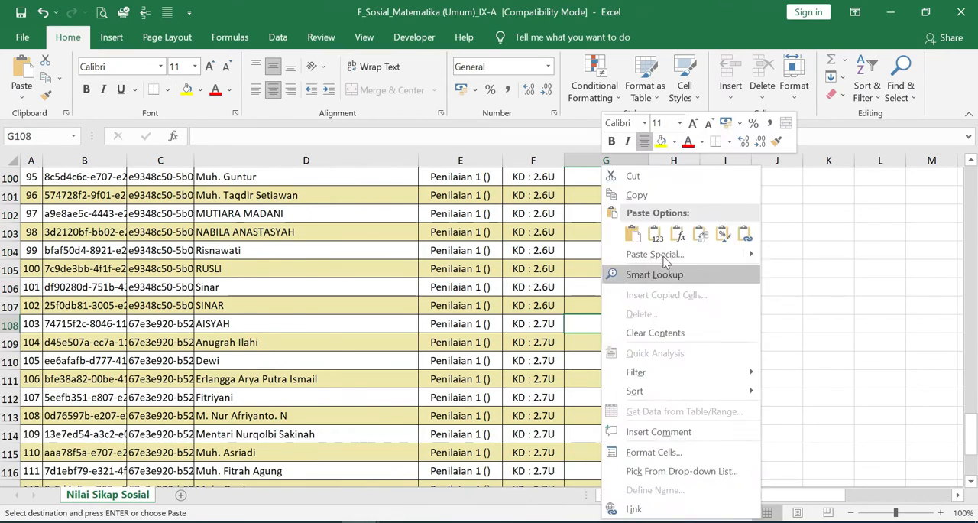
pyautogui.click(662, 235)
# - Save and close the F_Sosial_Matematika (Umum)_IX-A workbook, and open F_Spiritual_Matematika (Umum)_IX-A from the eRapor folder
pyautogui.click(361, 522)
pyautogui.click(297, 509)
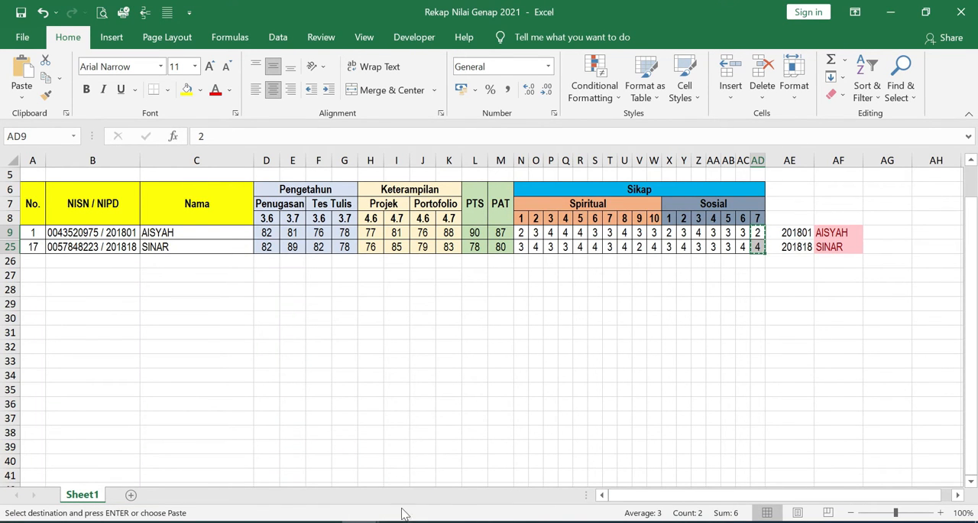
pyautogui.click(362, 521)
pyautogui.click(440, 467)
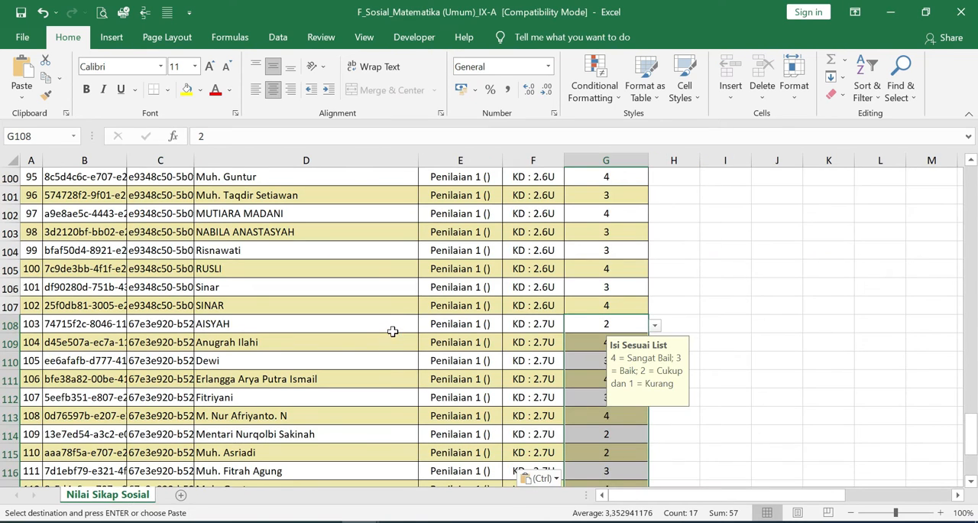
pyautogui.hotkey('ctrl', 's')
pyautogui.click(962, 11)
pyautogui.click(132, 522)
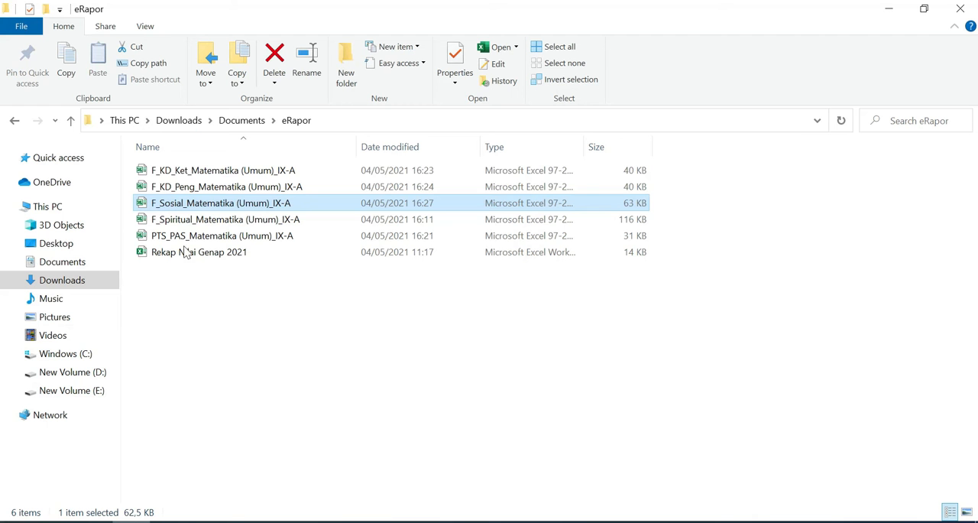
pyautogui.doubleClick(183, 219)
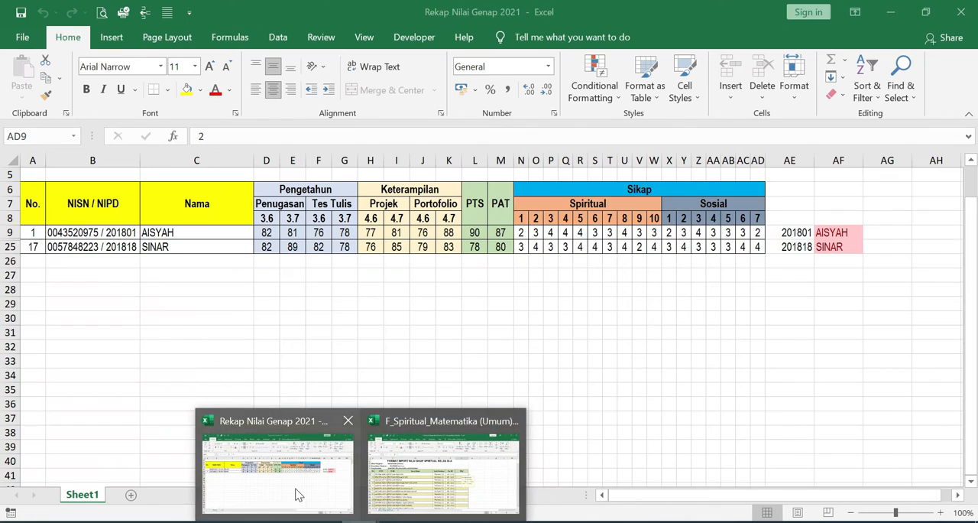
# - Copy the Spiritual 1 grades in N9:N25 of the recap workbook and paste their values into the F_Spiritual workbook, starting at G6
pyautogui.click(298, 495)
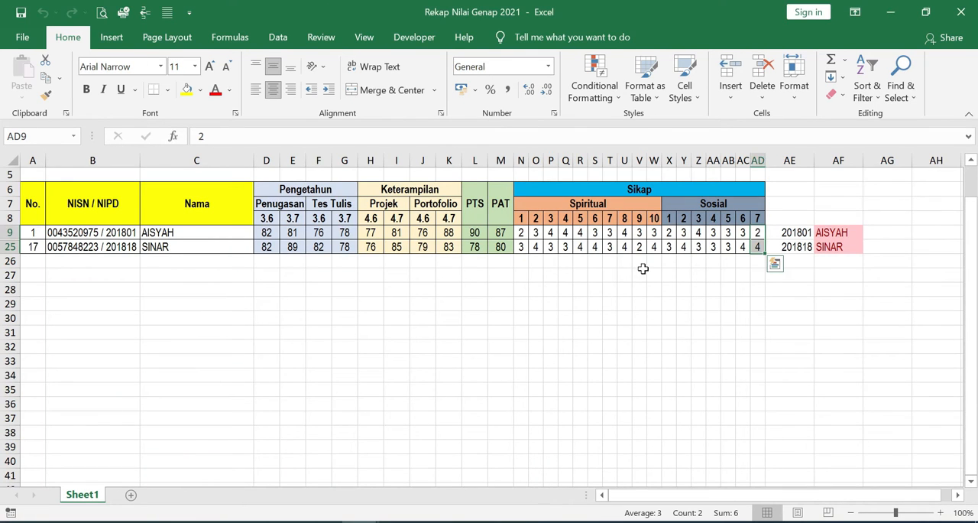
pyautogui.moveTo(518, 233); pyautogui.dragTo(521, 247)
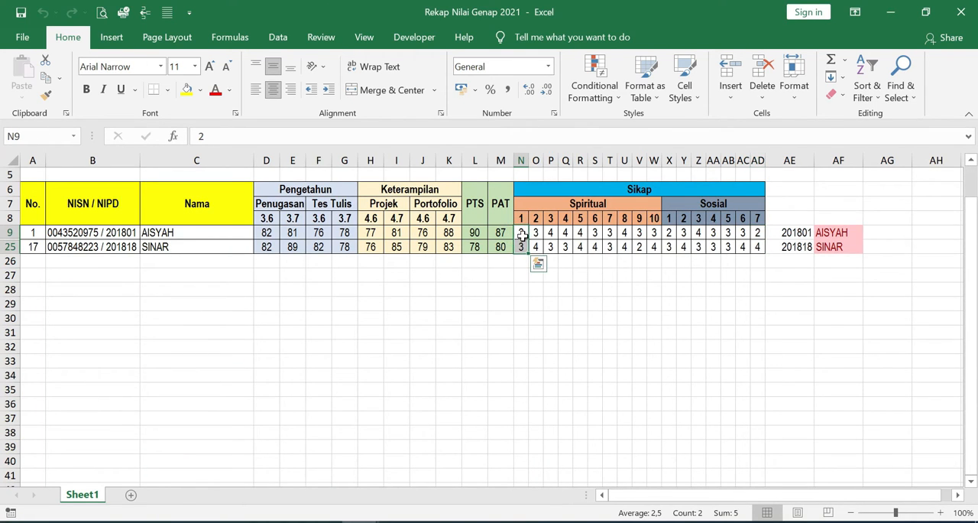
pyautogui.hotkey('ctrl', 'c')
pyautogui.moveTo(363, 521)
pyautogui.click(453, 474)
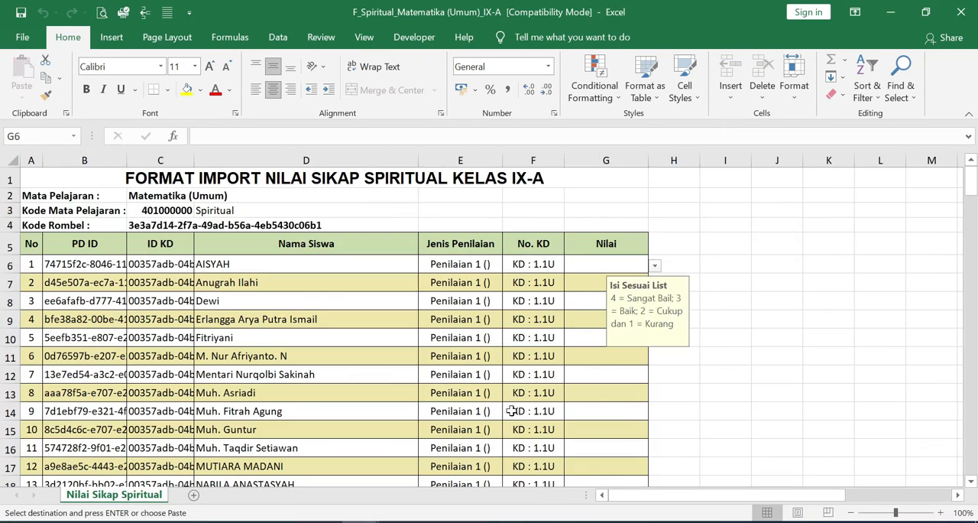
pyautogui.rightClick(602, 264)
pyautogui.click(654, 238)
pyautogui.scroll(-7, 604, 306)
pyautogui.click(605, 304)
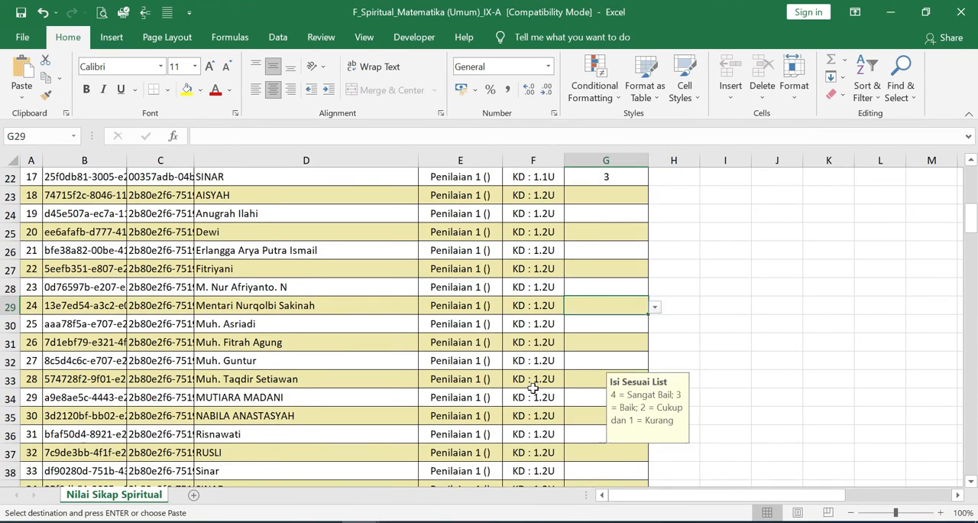
pyautogui.scroll(1, 533, 386)
# - Copy the Spiritual 2 grades in O9:O25 of the recap workbook and paste their values into the F_Spiritual workbook, starting at G23
pyautogui.moveTo(362, 520)
pyautogui.click(298, 474)
pyautogui.hotkey('ctrl', 'c')
pyautogui.moveTo(535, 233); pyautogui.dragTo(655, 244)
pyautogui.click(452, 474)
pyautogui.rightClick(619, 251)
pyautogui.click(672, 233)
# - Copy the Spiritual 3 grades in P9:P25 of the recap workbook and paste their values into the F_Spiritual workbook, starting at G40
pyautogui.click(298, 473)
pyautogui.hotkey('ctrl', 'c')
pyautogui.scroll(-5, 579, 382)
pyautogui.rightClick(590, 287)
pyautogui.click(645, 233)
# - Copy the Spiritual 4 grades in Q9:Q25 of the recap workbook and paste their values into the F_Spiritual workbook, starting at G57
pyautogui.click(298, 474)
pyautogui.click(425, 491)
pyautogui.scroll(-5, 603, 344)
pyautogui.rightClick(602, 324)
pyautogui.click(656, 234)
# - Copy the Spiritual 5 grades in R9:R25 of the recap workbook and paste their values into the F_Spiritual workbook, starting at G74
pyautogui.click(298, 474)
pyautogui.hotkey('ctrl', 'c')
pyautogui.click(443, 478)
pyautogui.scroll(-4, 605, 382)
pyautogui.rightClick(604, 415)
pyautogui.click(658, 130)
pyautogui.scroll(-9, 555, 344)
# - Copy the Spiritual 6 grades in S9:S25 of the recap workbook and paste their values into the F_Spiritual workbook, starting at G91
pyautogui.click(298, 474)
pyautogui.hotkey('ctrl', 'c')
pyautogui.click(444, 477)
pyautogui.rightClick(603, 235)
pyautogui.click(657, 234)
# - Copy the Spiritual 7 grades in T9:T25 of the recap workbook and paste their values into the F_Spiritual workbook, starting at G108
pyautogui.click(299, 497)
pyautogui.hotkey('ctrl', 'c')
pyautogui.click(443, 478)
pyautogui.scroll(-6, 587, 310)
pyautogui.rightClick(592, 215)
pyautogui.click(646, 234)
# - Copy the Spiritual 8 grades in U9:U25 of the recap workbook and paste their values into the F_Spiritual workbook, starting at G125
pyautogui.click(298, 478)
pyautogui.hotkey('ctrl', 'c')
pyautogui.click(443, 478)
pyautogui.scroll(-4, 607, 388)
pyautogui.rightClick(597, 305)
pyautogui.click(651, 228)
# - Copy the Spiritual 9 grades in V9:V25 of the recap workbook and paste their values into the F_Spiritual workbook, starting at G142
pyautogui.click(298, 474)
pyautogui.scroll(-5, 578, 422)
pyautogui.rightClick(597, 341)
pyautogui.click(656, 230)
# - Copy the Spiritual 10 grades in W9:W25 of the recap workbook and paste their values into the F_Spiritual workbook, starting at G159
pyautogui.click(298, 475)
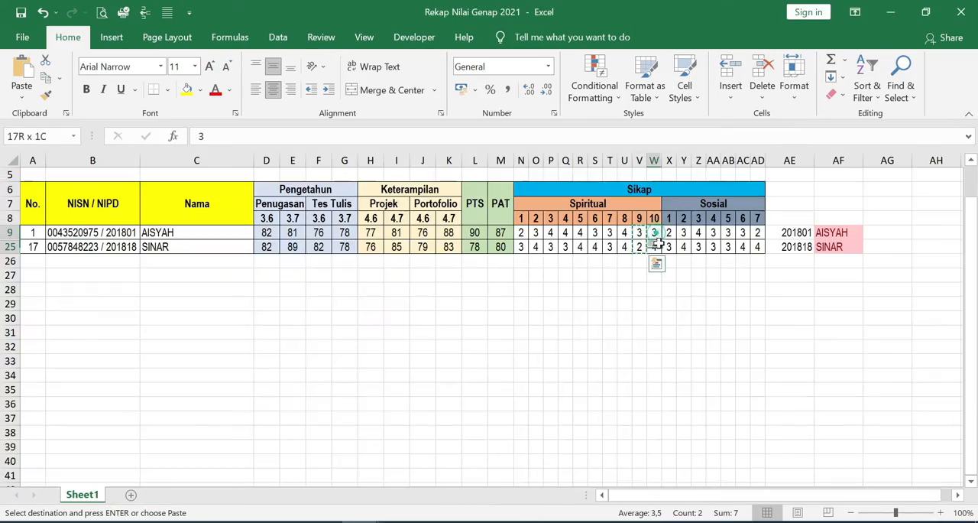
pyautogui.hotkey('ctrl', 'c')
pyautogui.click(444, 477)
pyautogui.scroll(-6, 583, 406)
pyautogui.scroll(-7, 596, 365)
pyautogui.scroll(16, 589, 383)
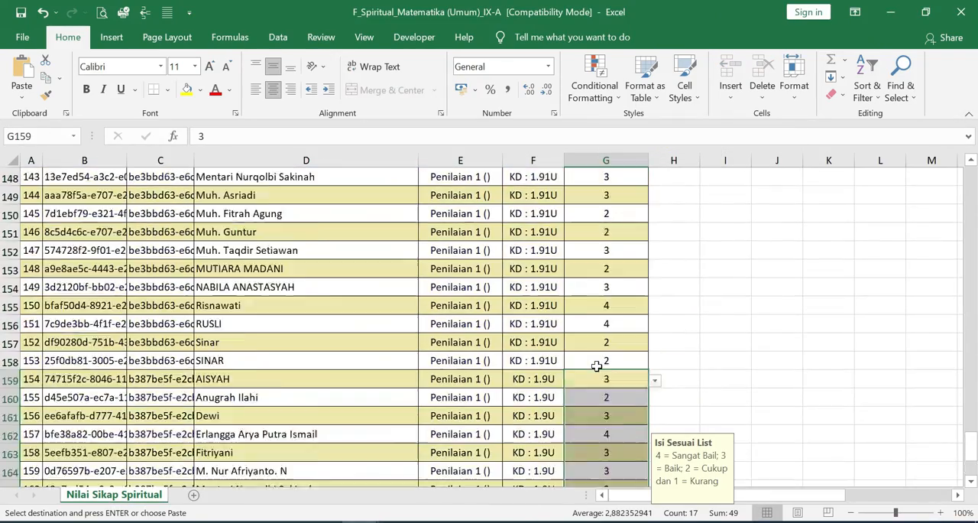
pyautogui.press('Escape')
# - Switch to the e-rapor SMP web application in the browser and open the knowledge grade import page (Import Nilai Pengetahuan)
pyautogui.click(299, 476)
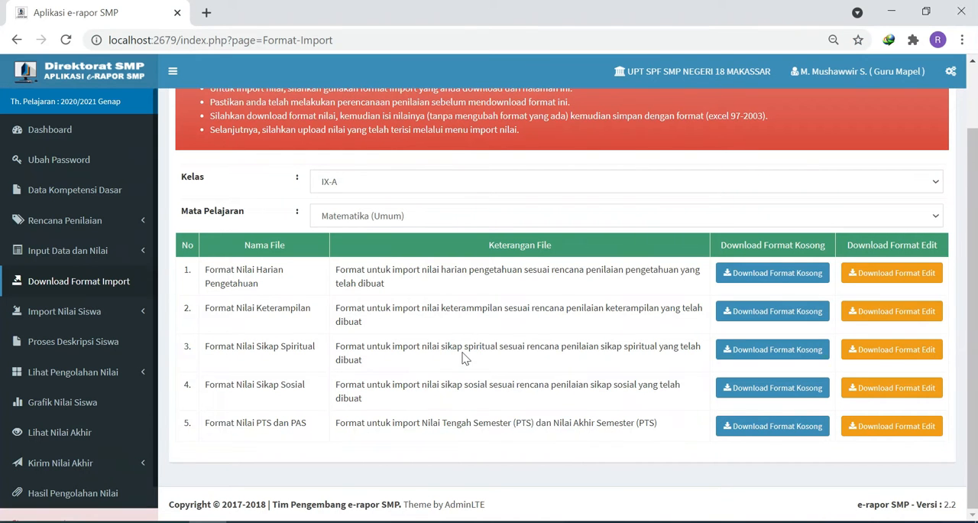
pyautogui.click(207, 521)
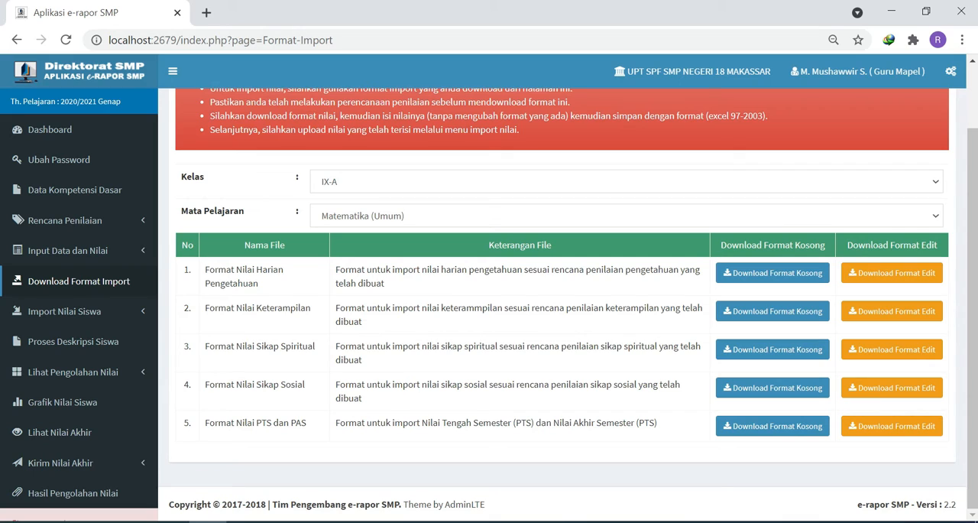
pyautogui.click(74, 320)
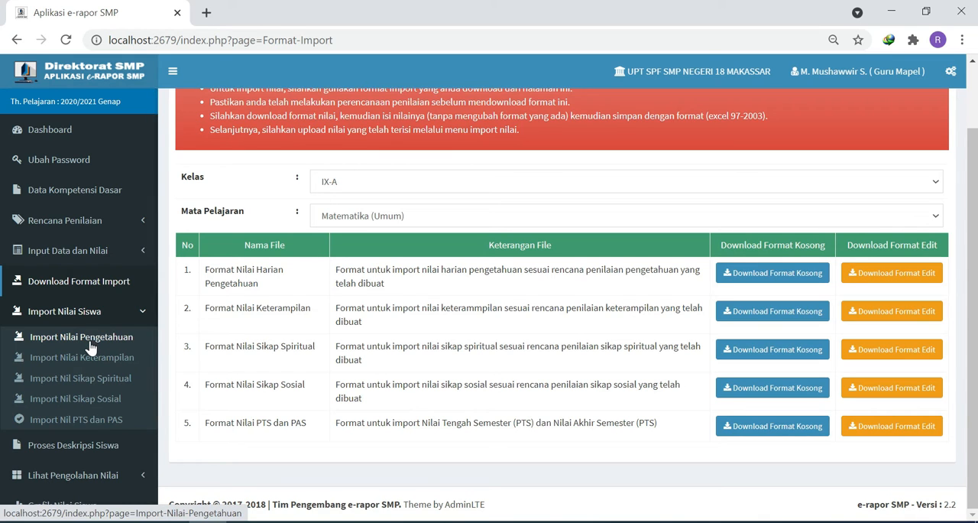
pyautogui.click(90, 339)
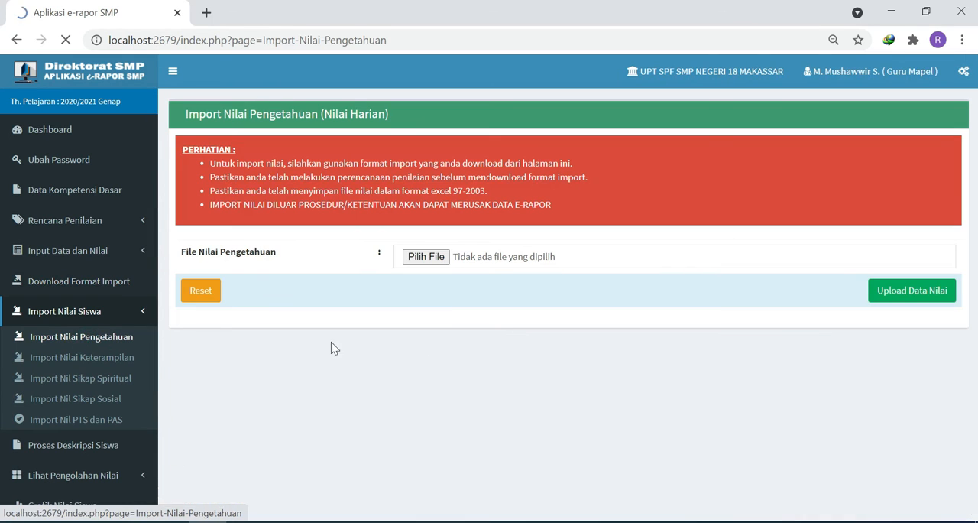
pyautogui.click(428, 258)
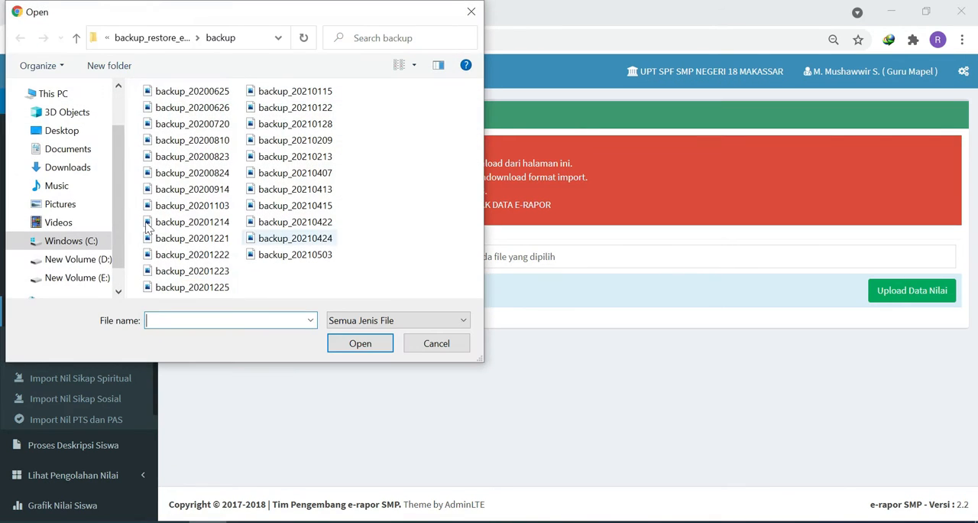
pyautogui.click(80, 167)
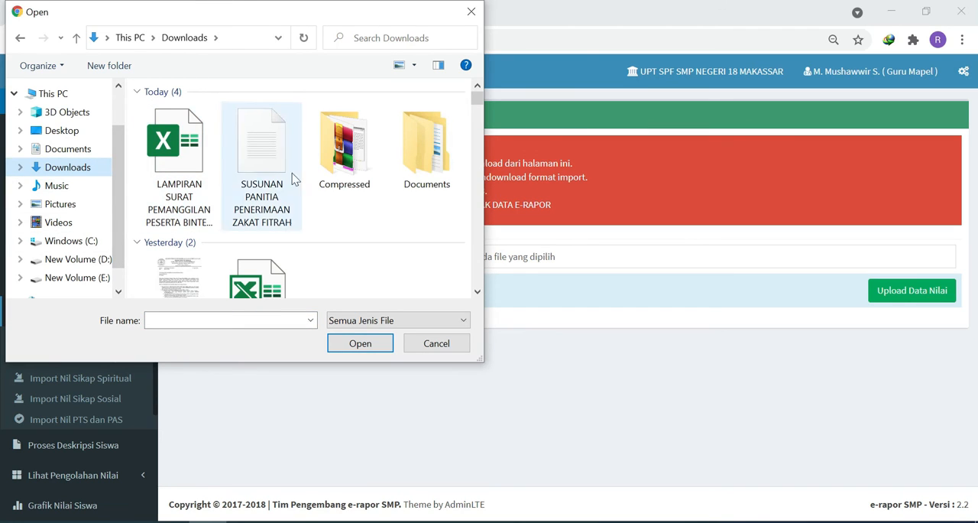
pyautogui.doubleClick(426, 159)
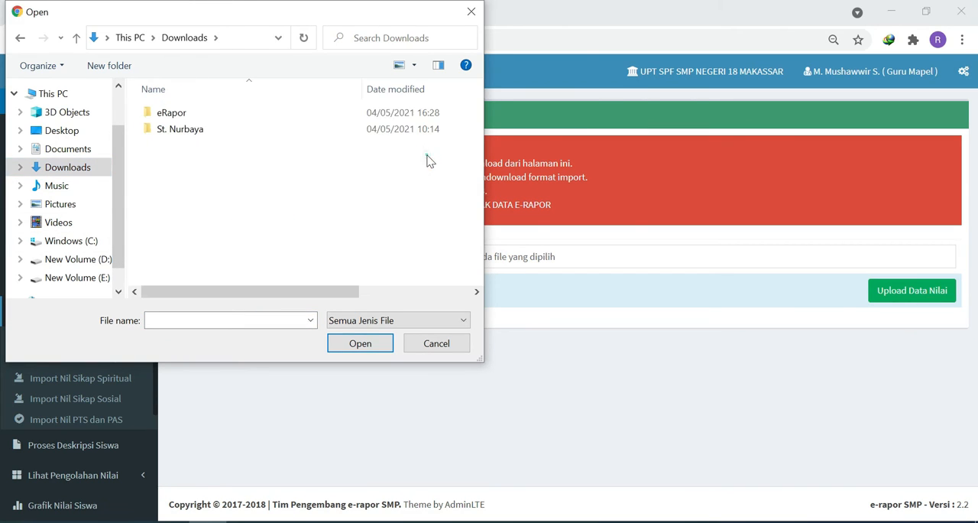
pyautogui.doubleClick(168, 113)
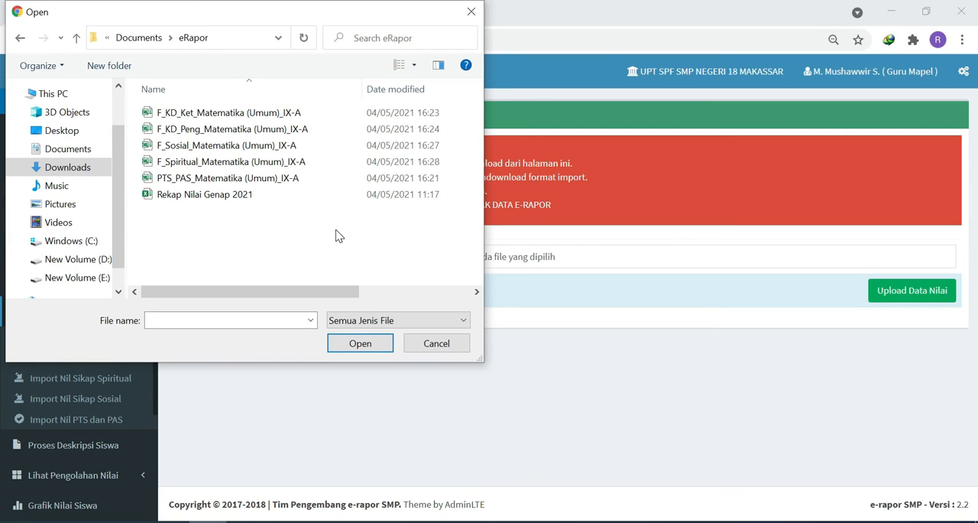
pyautogui.click(428, 349)
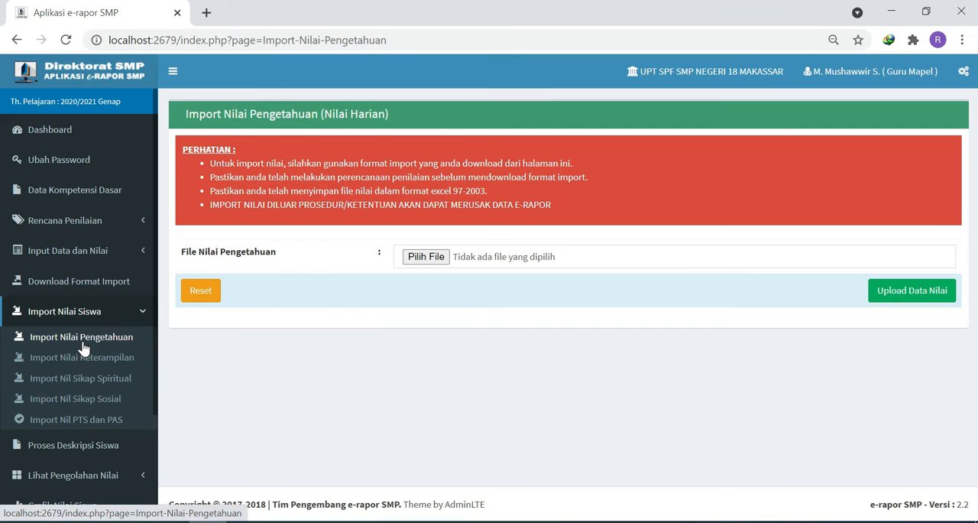
# - Choose F_KD_Peng_Matematika (Umum)_IX-A from the Downloads > Documents > eRapor folder as the knowledge grade file
pyautogui.click(428, 258)
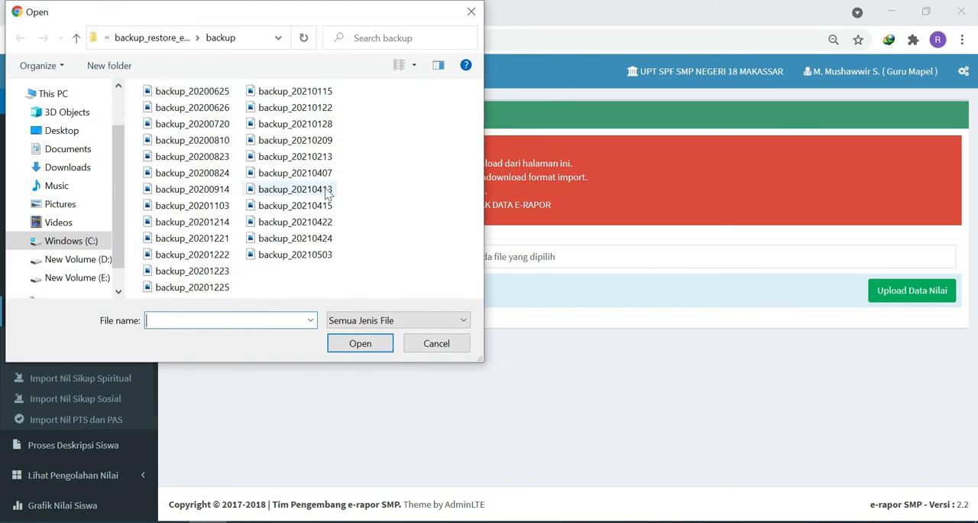
pyautogui.click(69, 167)
pyautogui.doubleClick(459, 164)
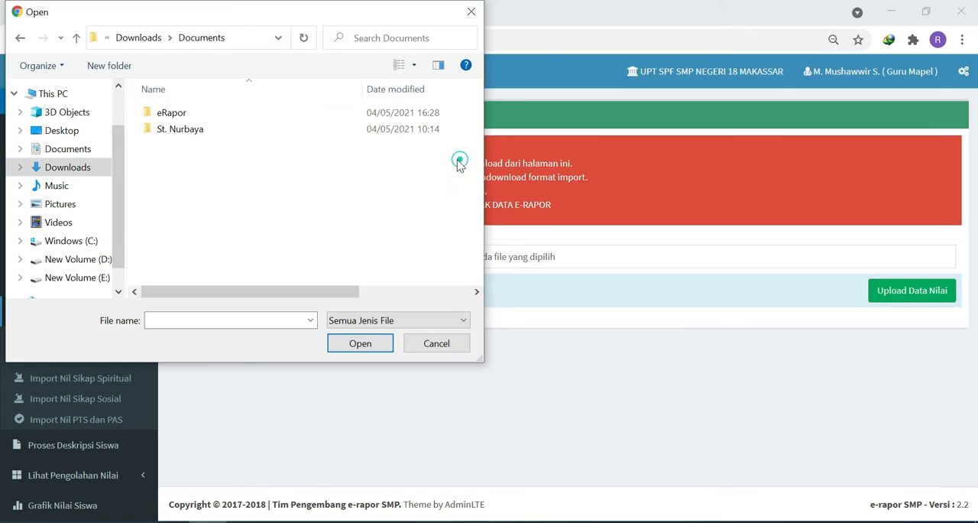
pyautogui.doubleClick(196, 115)
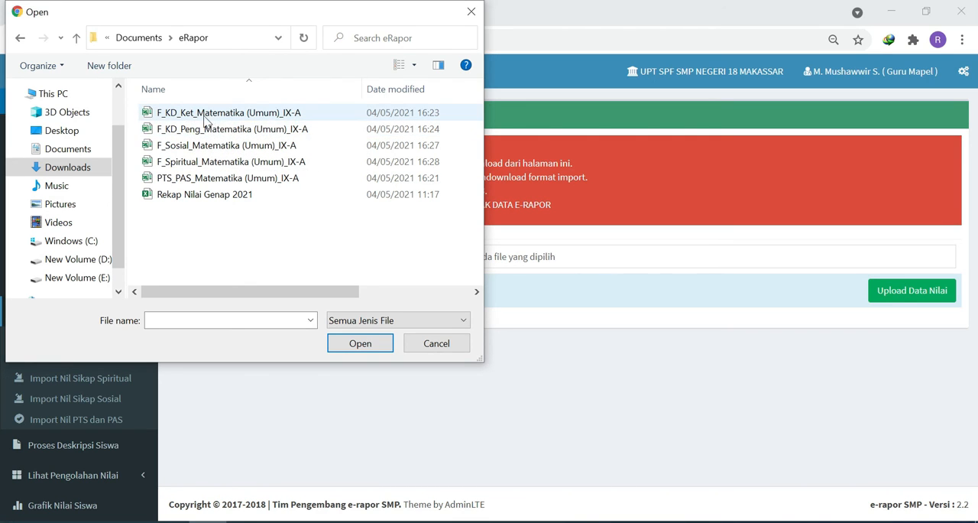
pyautogui.click(199, 132)
pyautogui.doubleClick(198, 132)
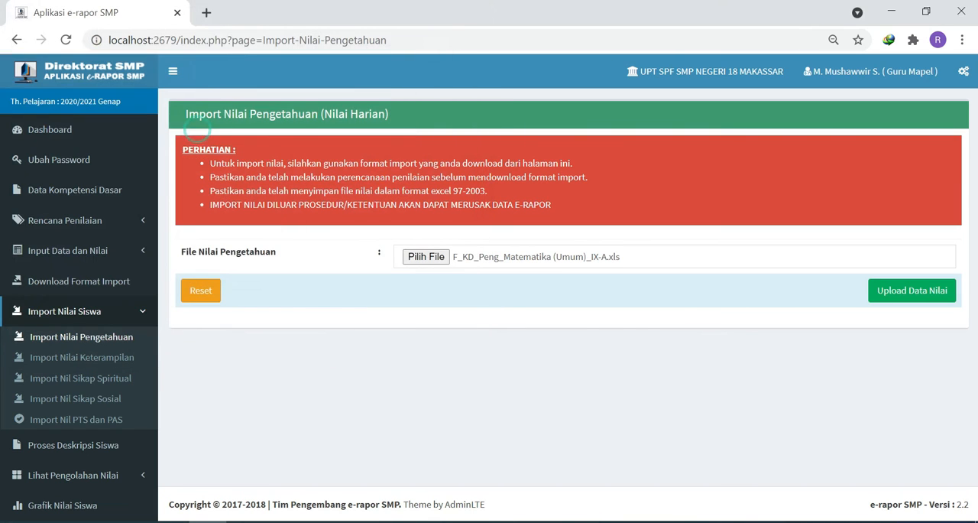
# - Upload the chosen knowledge grade file and save the imported grades
pyautogui.click(902, 298)
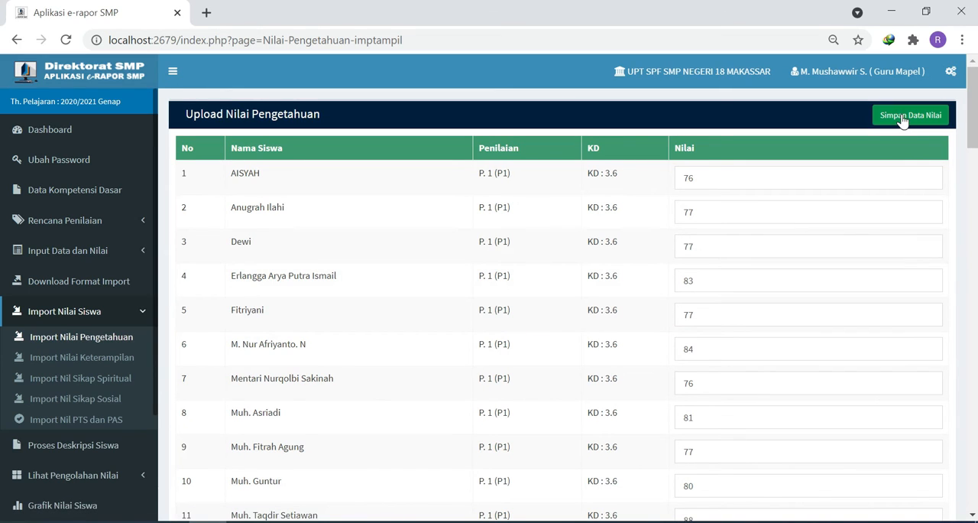
pyautogui.click(905, 115)
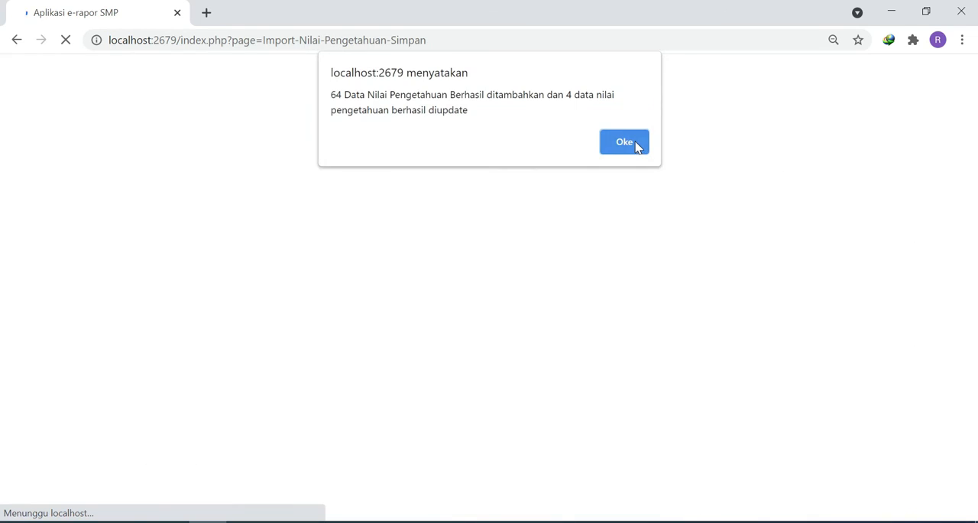
pyautogui.click(626, 142)
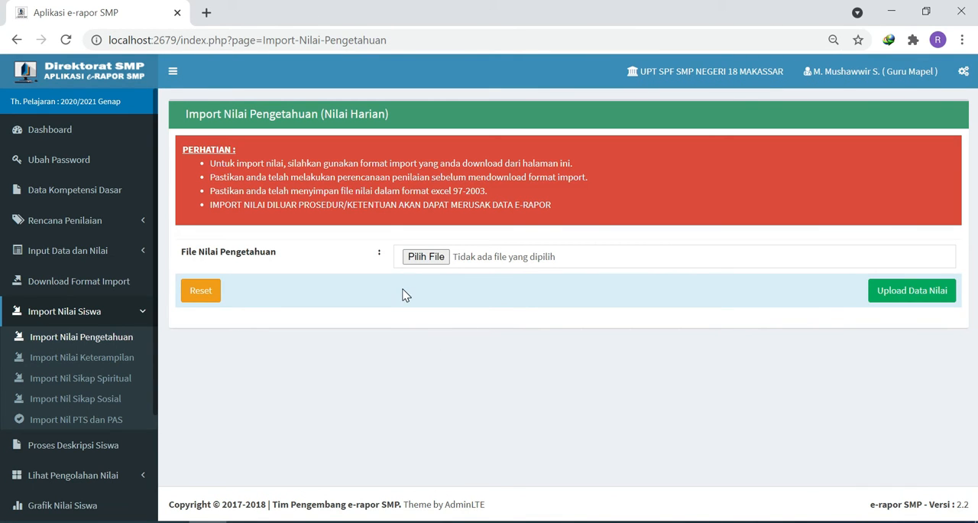
# - Try to upload the skills file F_KD_Ket_Matematika (Umum)_IX-A on the knowledge grade import page
pyautogui.click(433, 261)
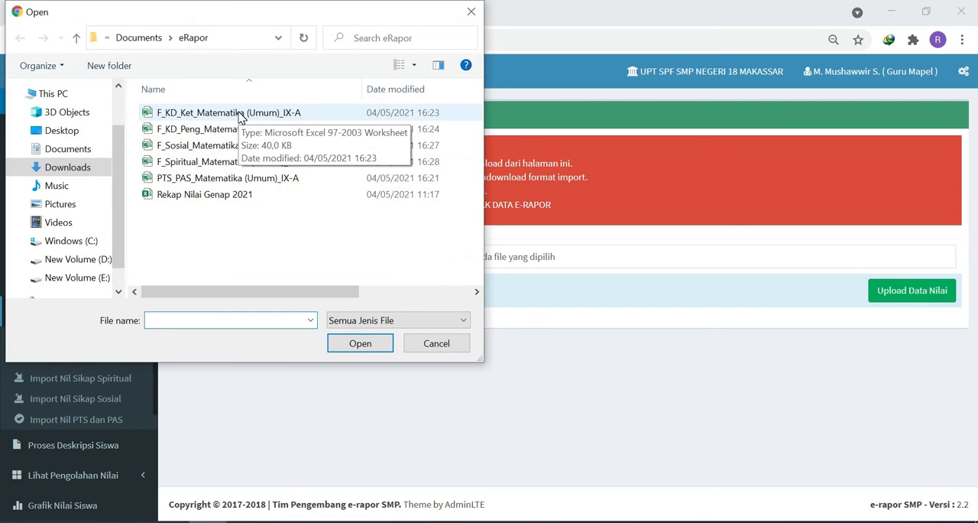
pyautogui.doubleClick(238, 115)
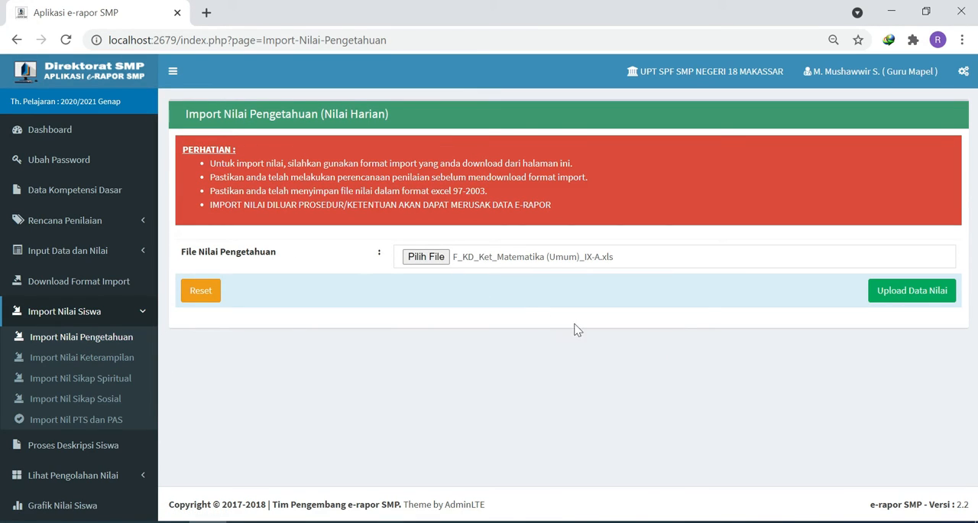
pyautogui.click(891, 295)
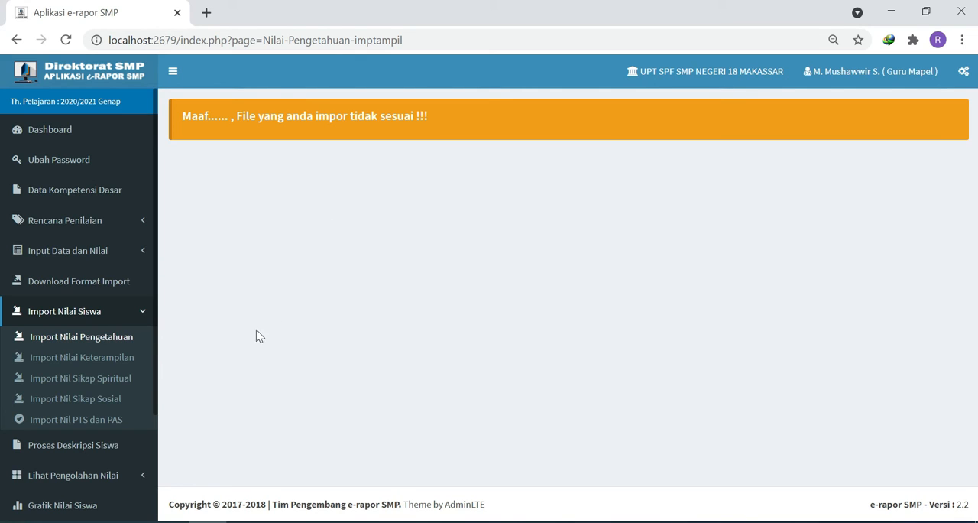
# - Import the skills grades from F_KD_Ket_Matematika (Umum)_IX-A on the Import Nilai Keterampilan page and save them
pyautogui.click(97, 359)
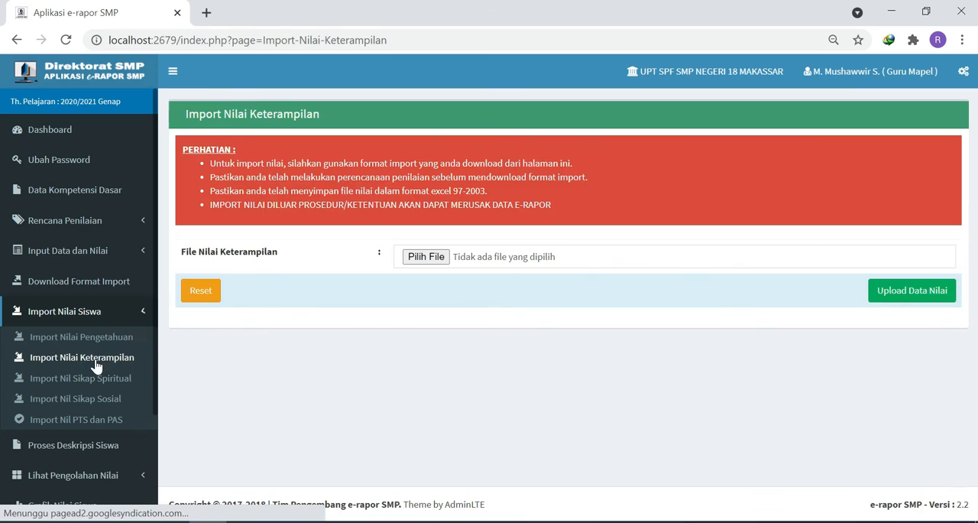
pyautogui.click(426, 258)
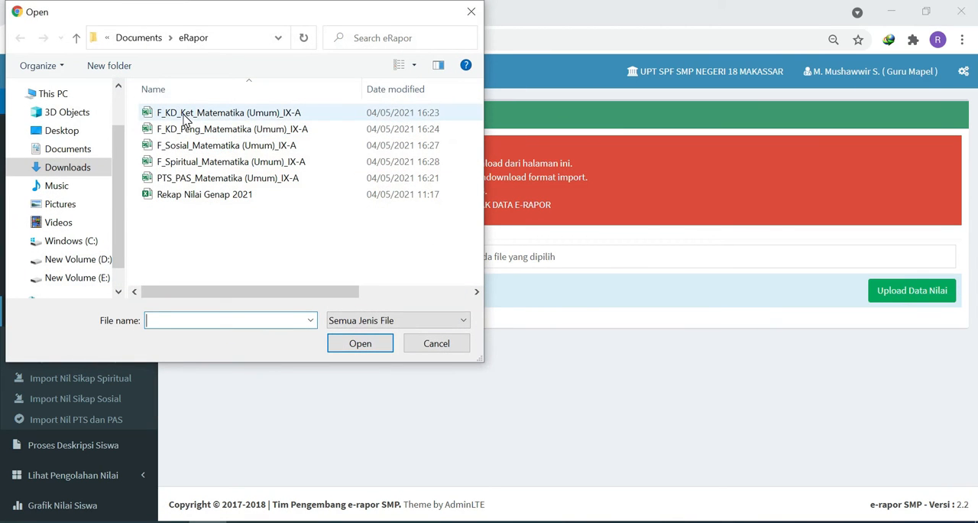
pyautogui.doubleClick(186, 120)
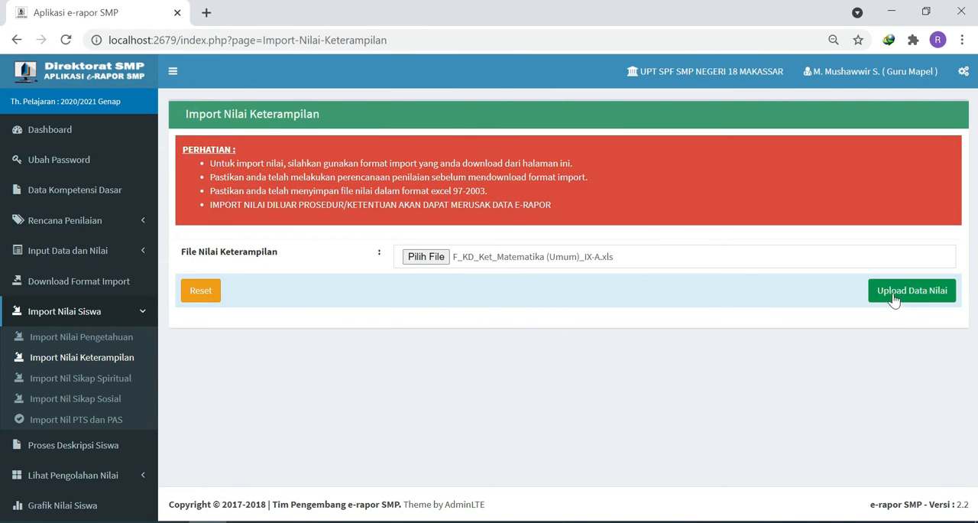
pyautogui.click(894, 292)
pyautogui.click(909, 117)
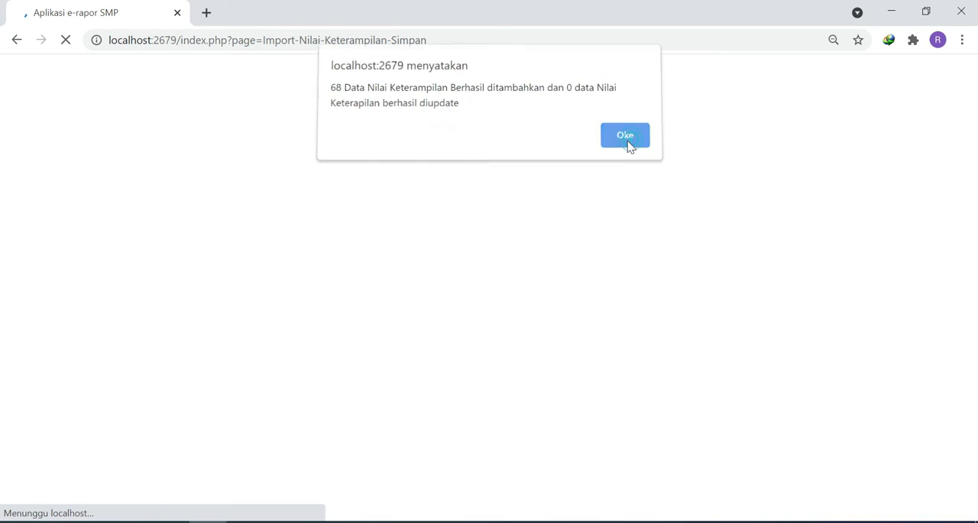
pyautogui.click(629, 145)
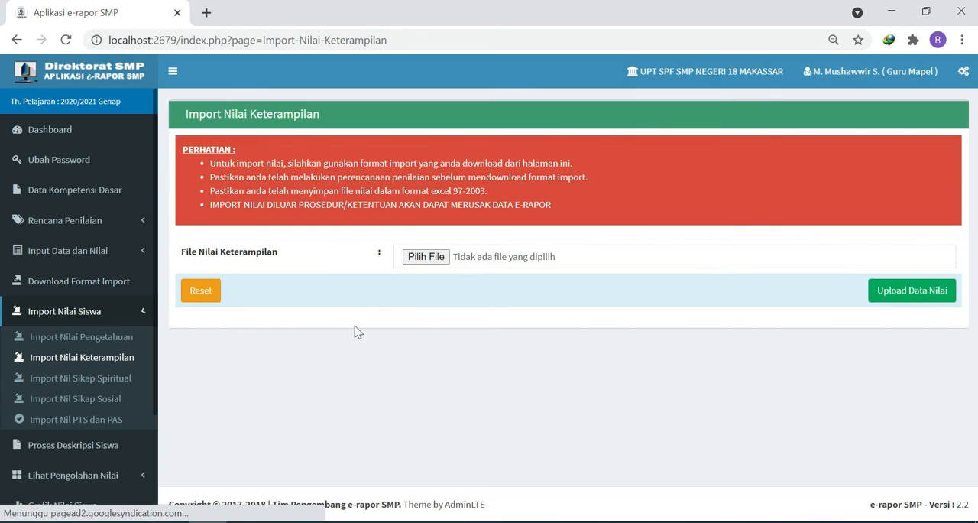
# - Import the spiritual attitude grades from F_Spiritual_Matematika (Umum)_IX-A on the Import Nilai Sikap Spiritual page and save them
pyautogui.click(111, 386)
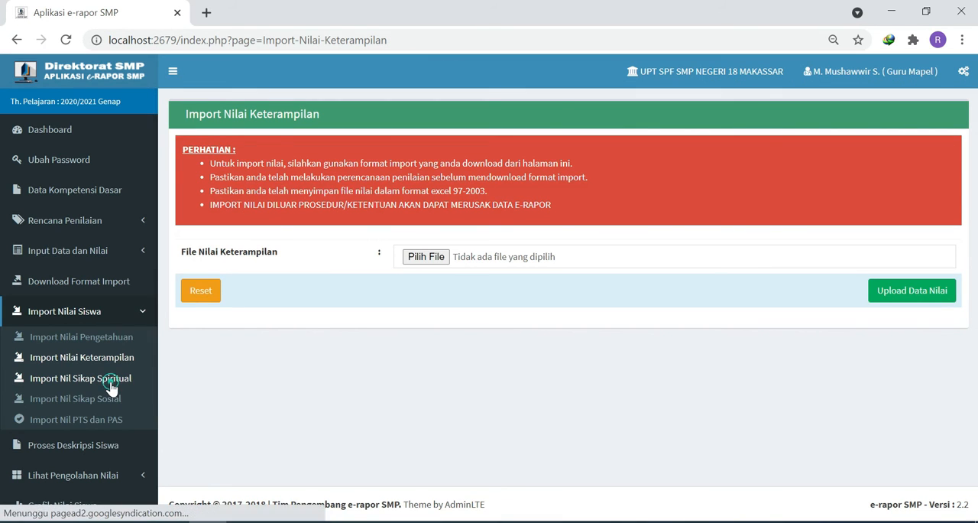
pyautogui.click(426, 258)
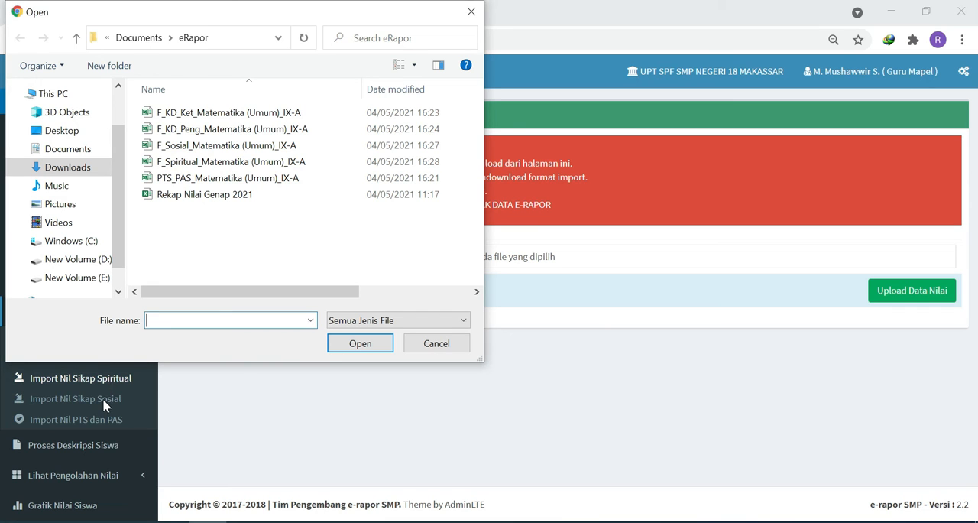
pyautogui.doubleClick(197, 162)
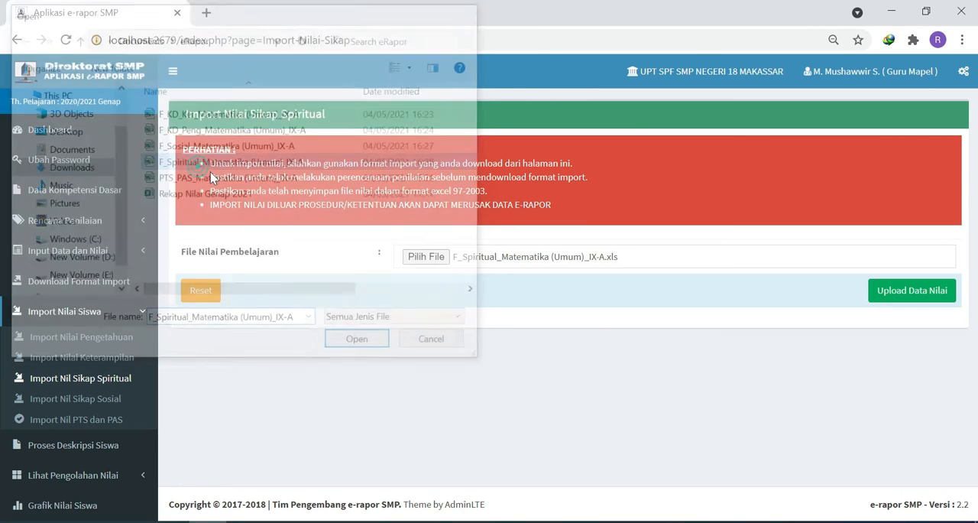
pyautogui.click(909, 294)
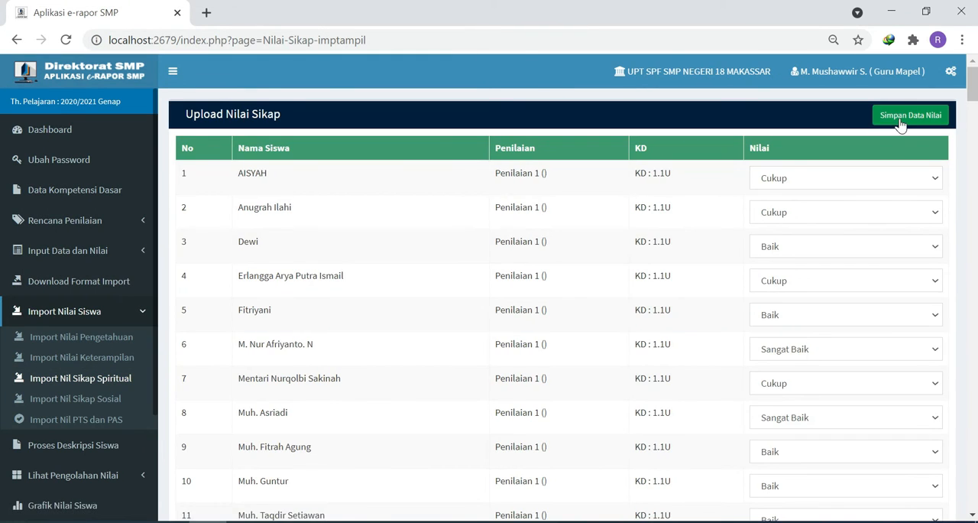
pyautogui.click(902, 118)
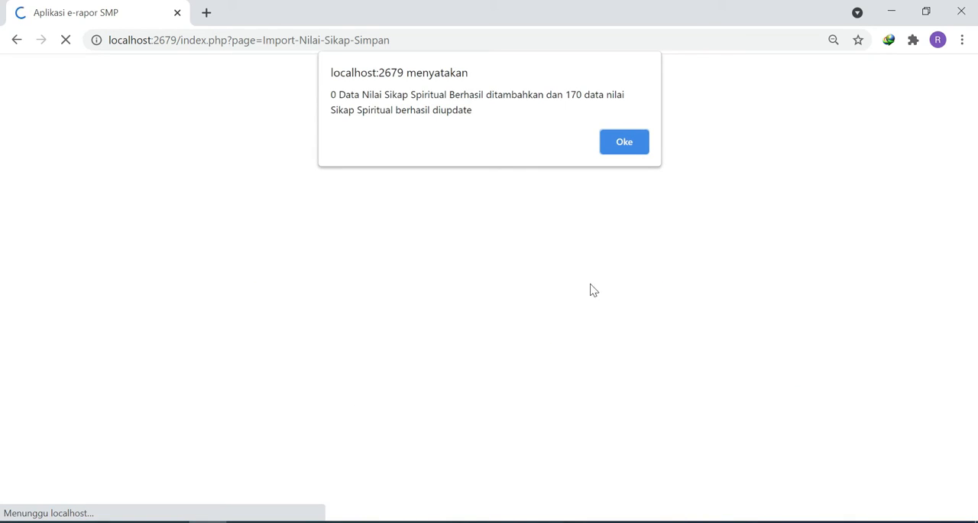
pyautogui.click(627, 142)
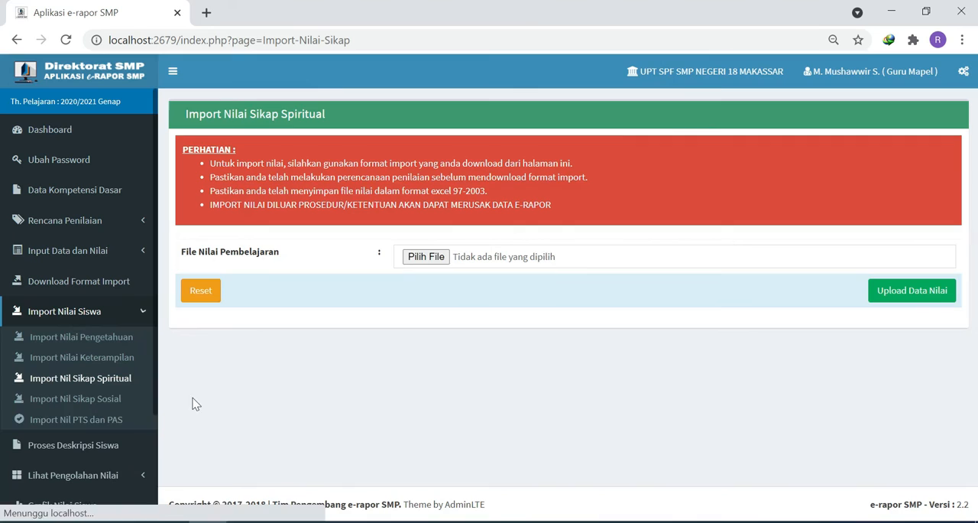
# - Import the social attitude grades from F_Sosial_Matematika (Umum)_IX-A on the Import Nilai Sikap Sosial page and save them
pyautogui.click(76, 398)
pyautogui.click(419, 257)
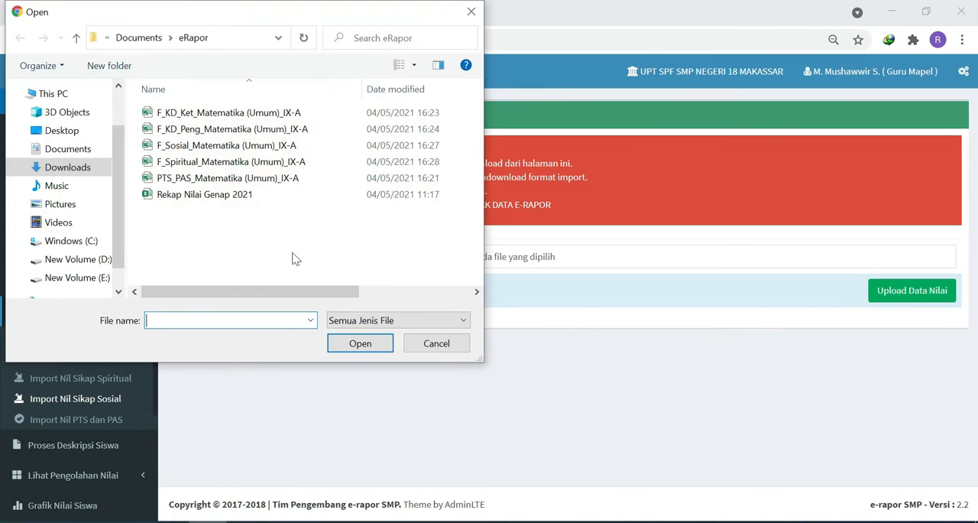
pyautogui.doubleClick(212, 146)
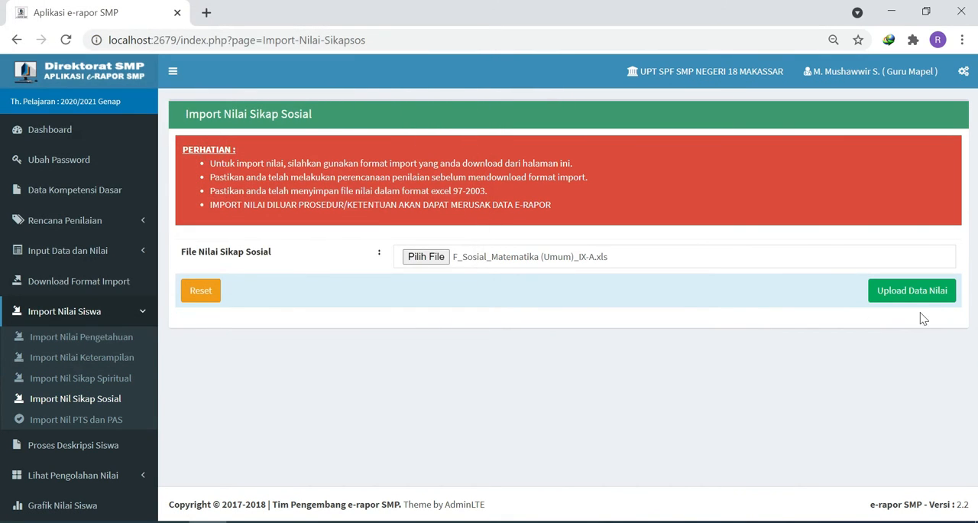
pyautogui.click(911, 294)
pyautogui.click(902, 120)
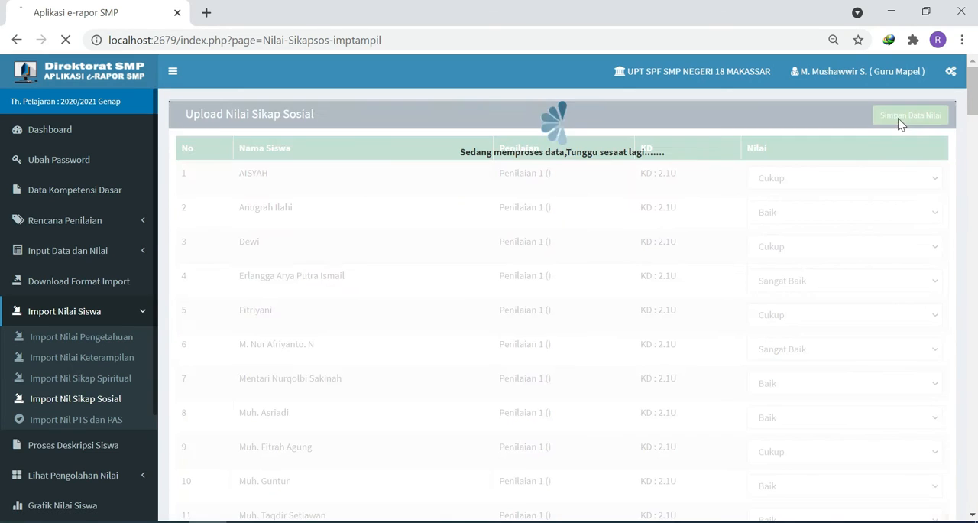
pyautogui.click(624, 143)
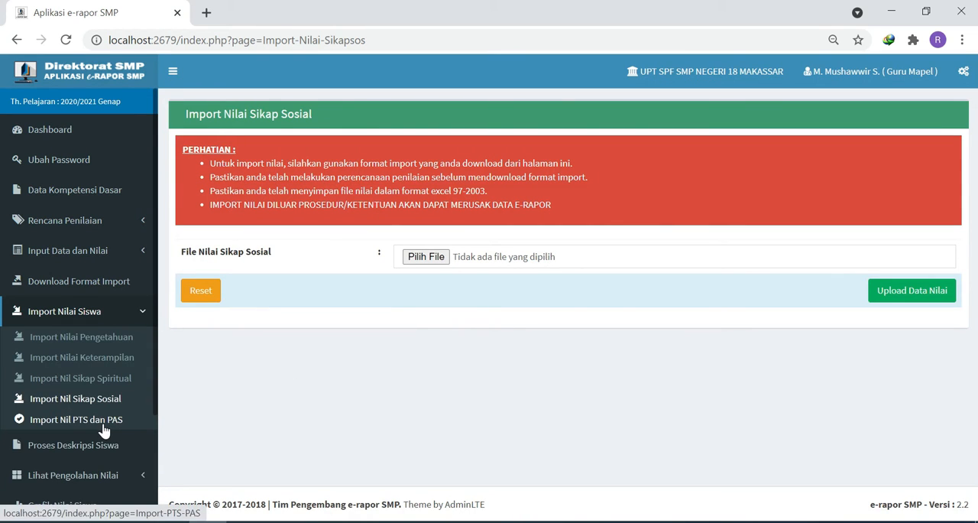
# - Import the midterm and final exam grades from PTS_PAS_Matematika (Umum)_IX-A on the Import Nil PTS dan PAS page and save them
pyautogui.click(103, 426)
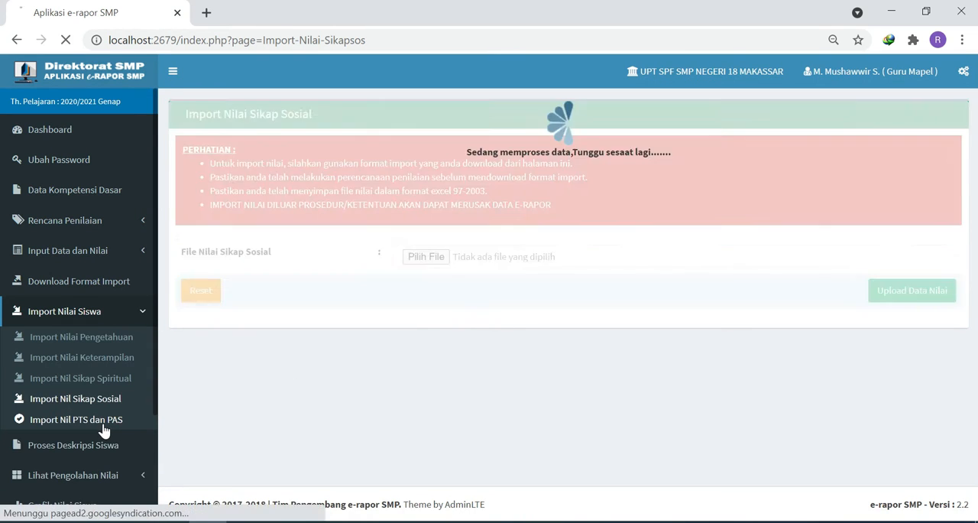
pyautogui.click(440, 259)
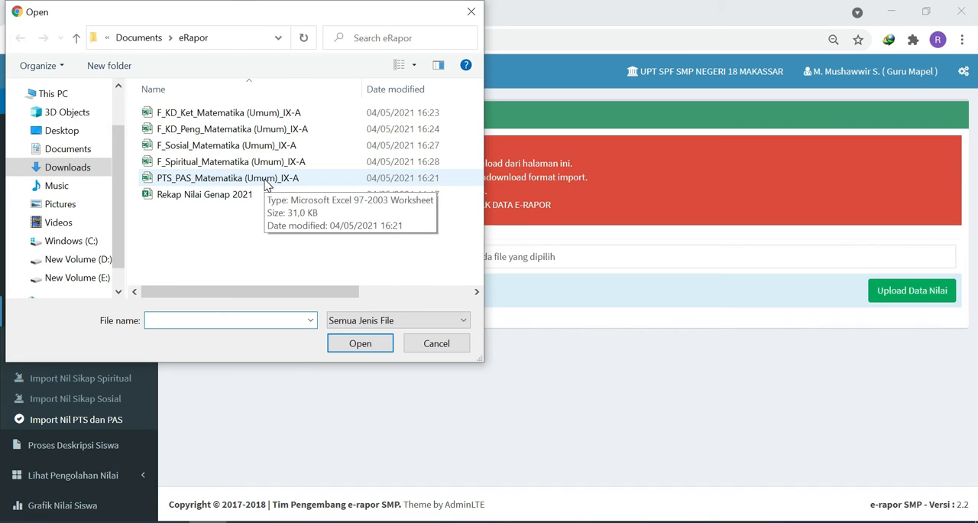
pyautogui.doubleClick(266, 183)
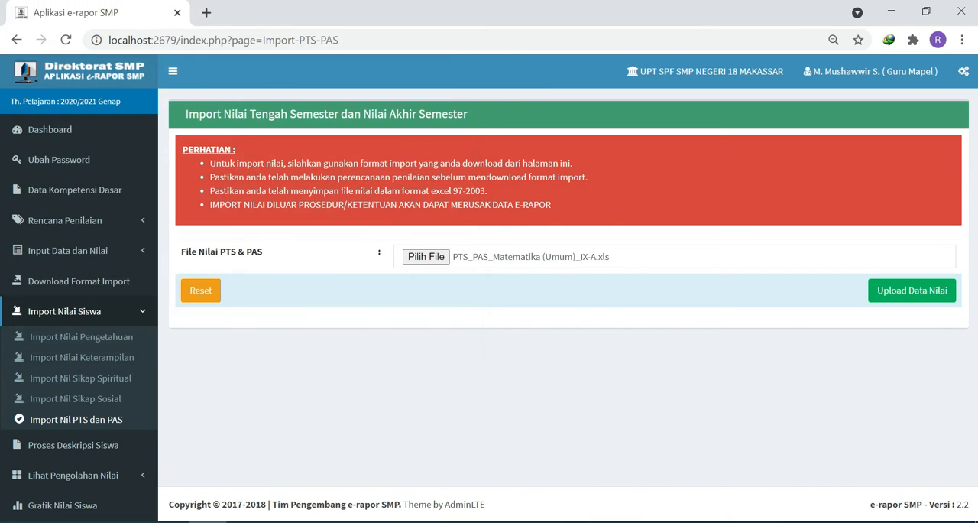
pyautogui.click(423, 259)
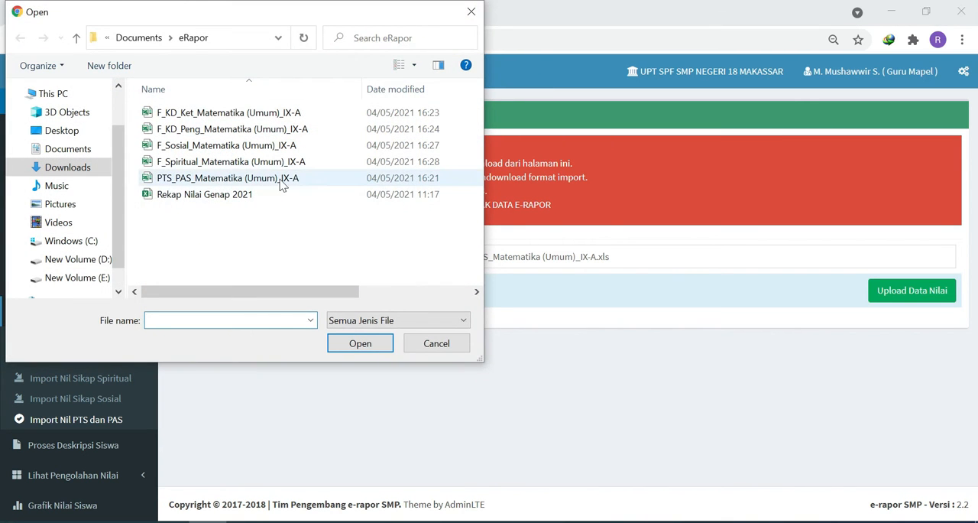
pyautogui.click(279, 179)
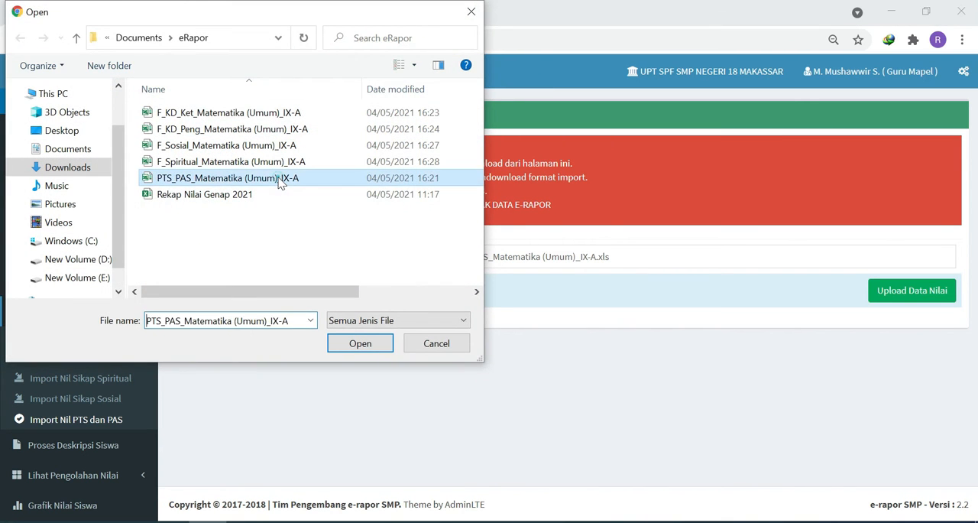
pyautogui.click(361, 344)
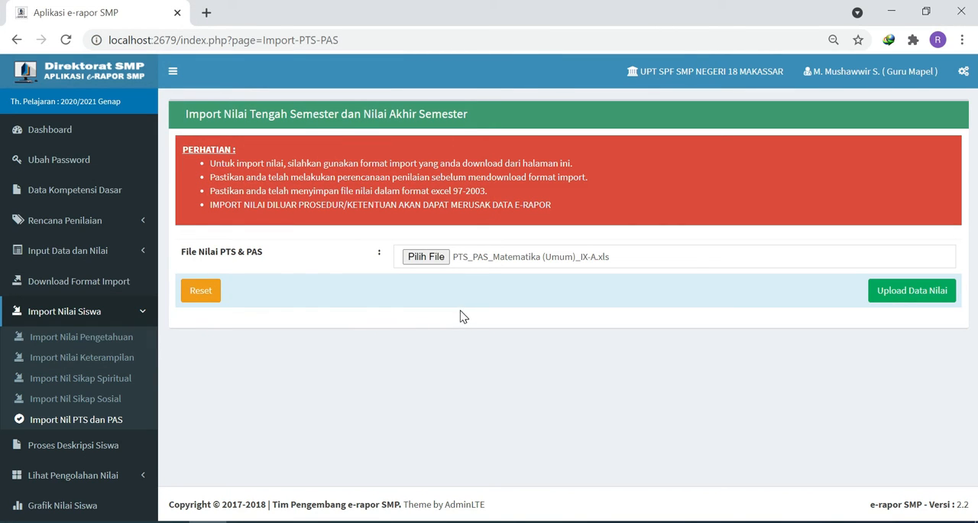
pyautogui.click(905, 302)
pyautogui.click(913, 115)
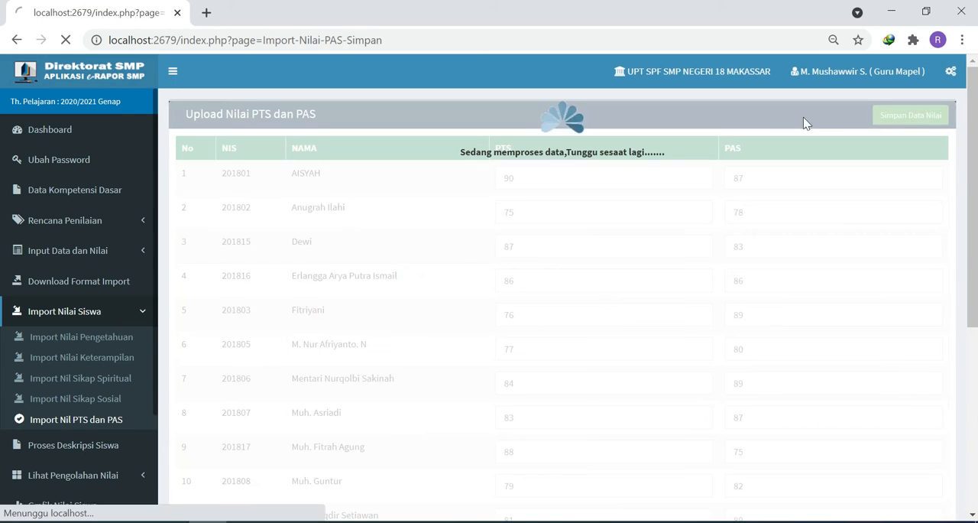
pyautogui.click(625, 162)
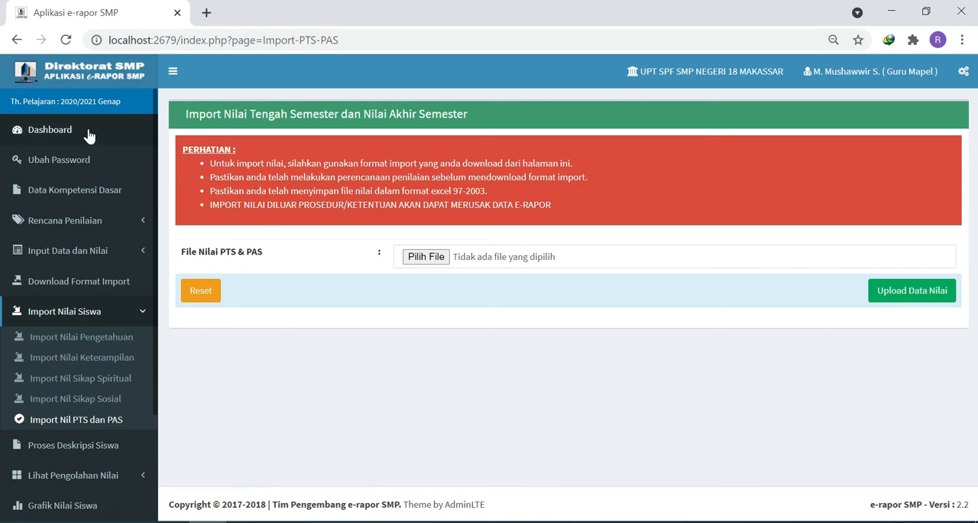
# - Check the assessment progress on the Dashboard, and load the student descriptions for class IX-A, Matematika (Umum), on the Proses Deskripsi Siswa page
pyautogui.click(64, 132)
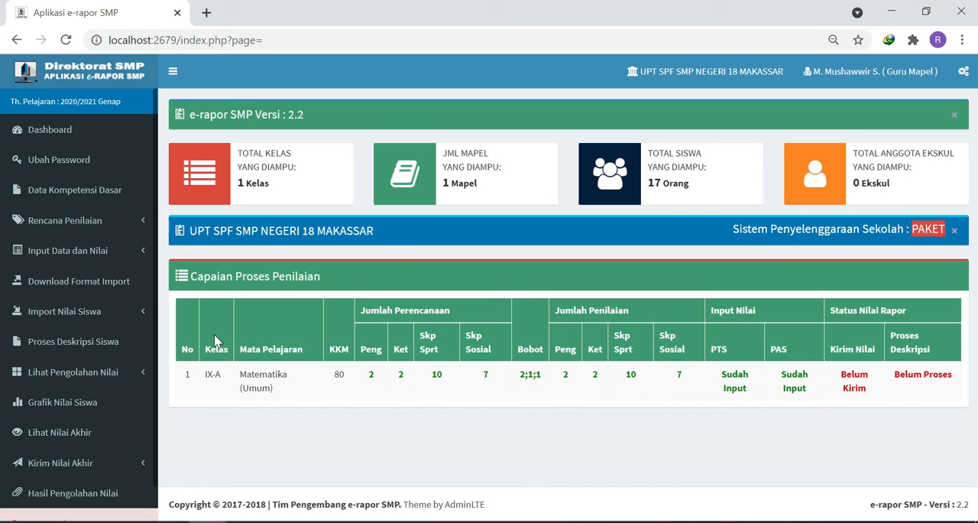
pyautogui.click(80, 350)
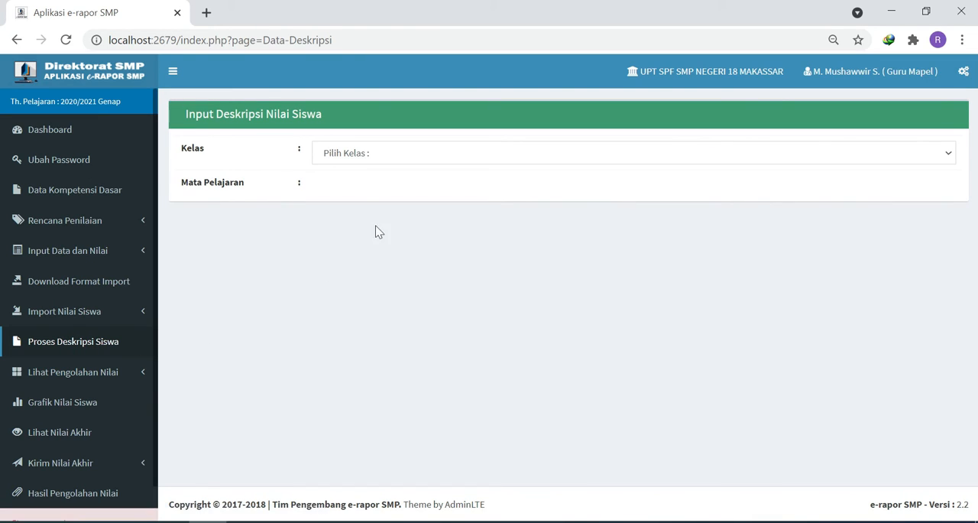
pyautogui.click(361, 159)
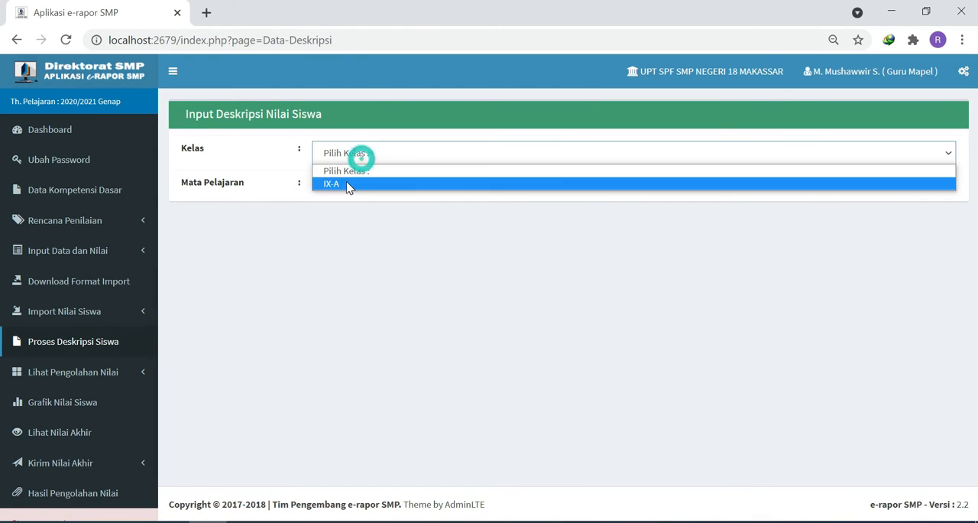
pyautogui.click(348, 183)
pyautogui.click(356, 219)
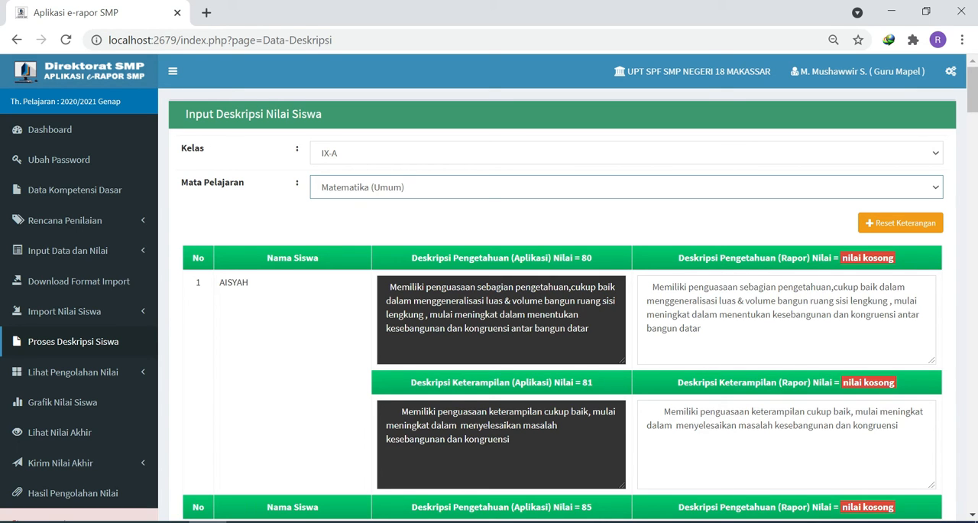
# - Review the knowledge and skills descriptions of all class IX-A students and save them
pyautogui.scroll(-4, 563, 306)
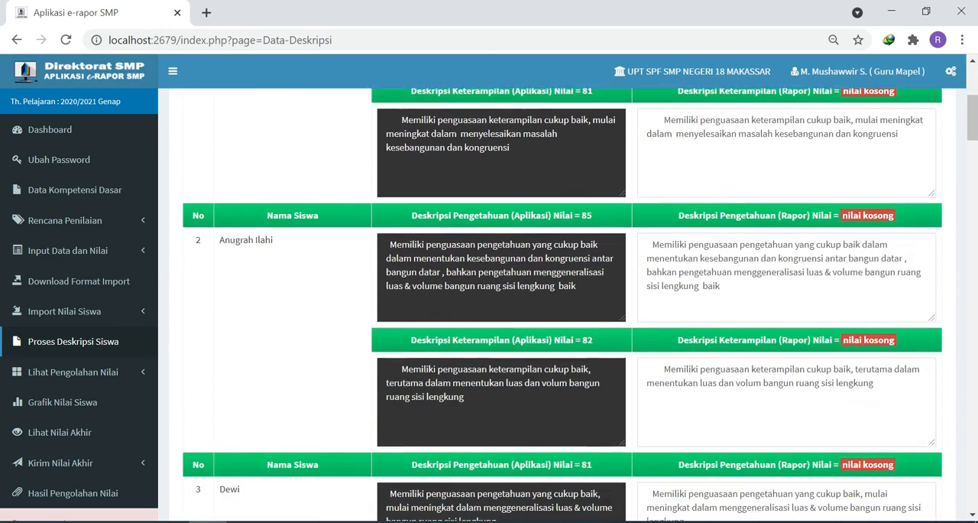
pyautogui.scroll(-14, 826, 380)
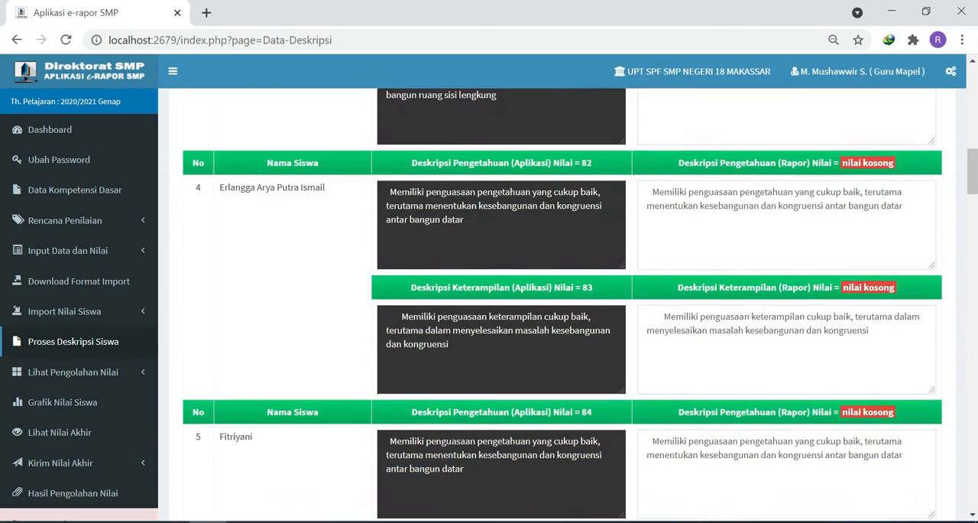
pyautogui.scroll(-20, 825, 380)
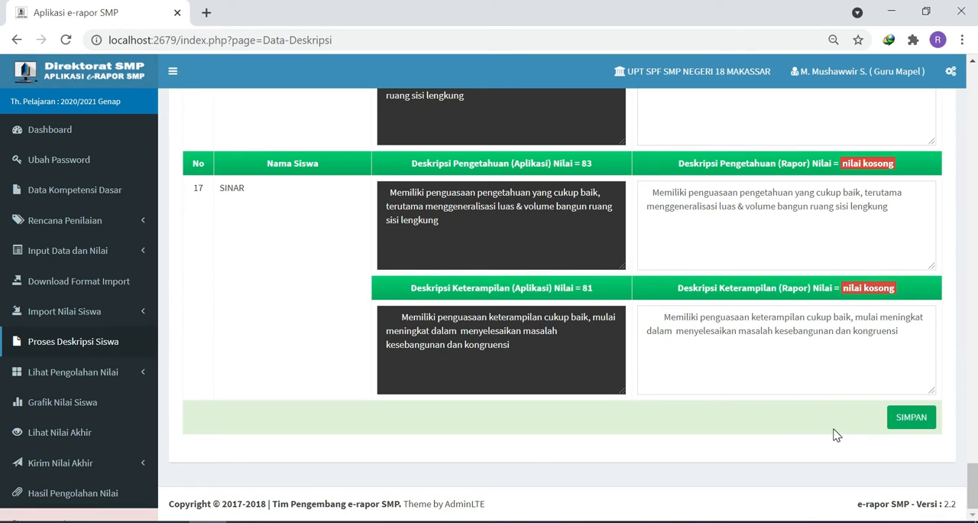
pyautogui.click(909, 422)
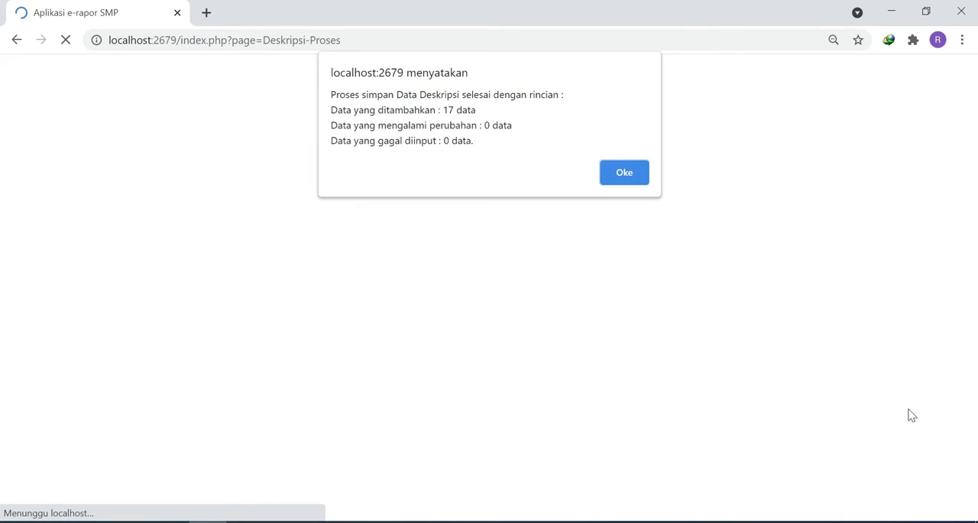
pyautogui.click(619, 173)
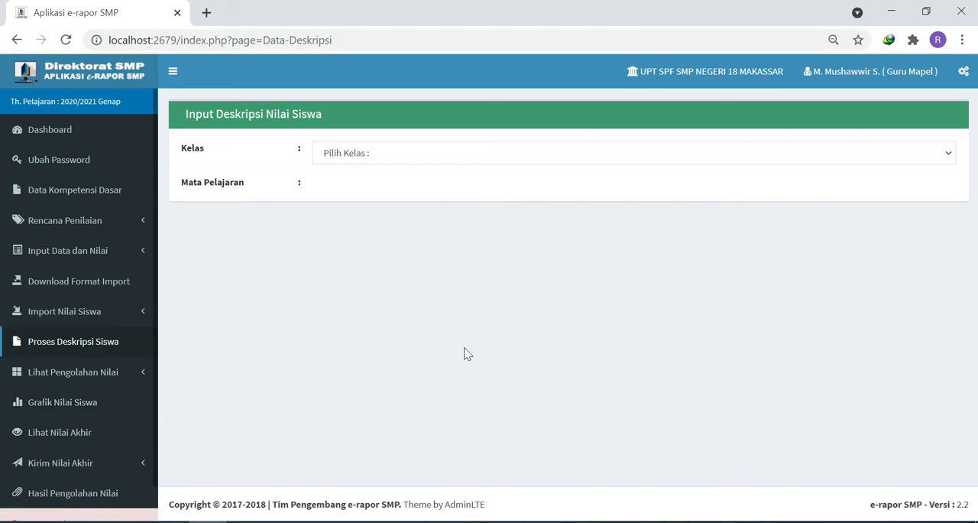
pyautogui.click(65, 464)
pyautogui.scroll(-1, 63, 488)
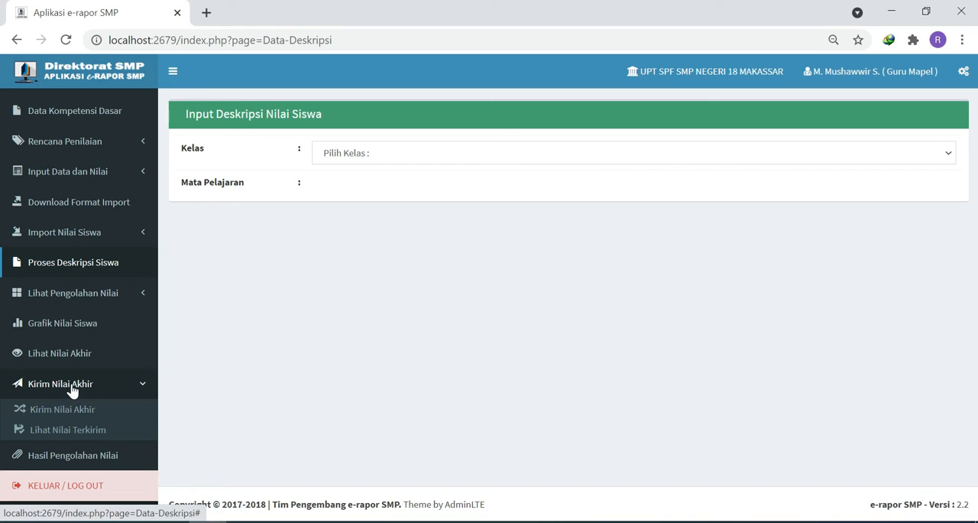
pyautogui.click(71, 387)
pyautogui.scroll(2, 100, 400)
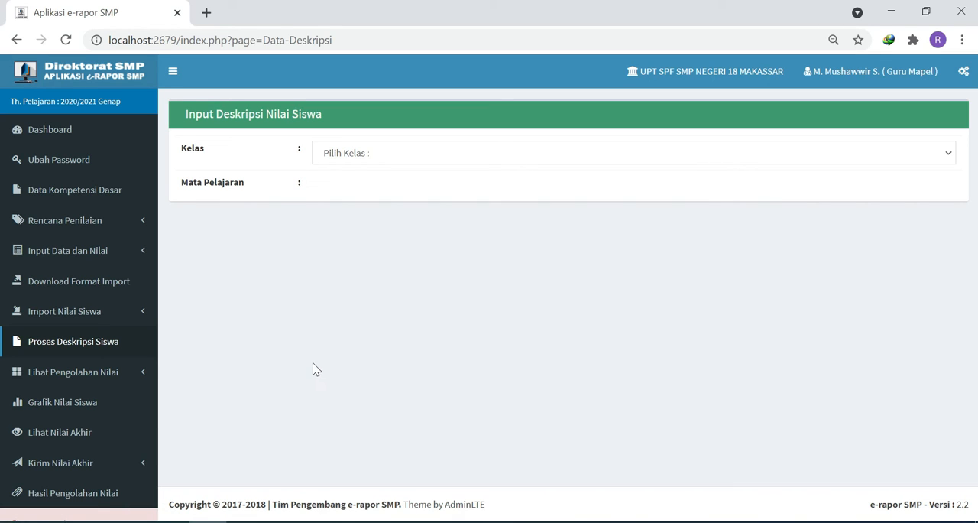
pyautogui.hotkey('ctrl', '+')
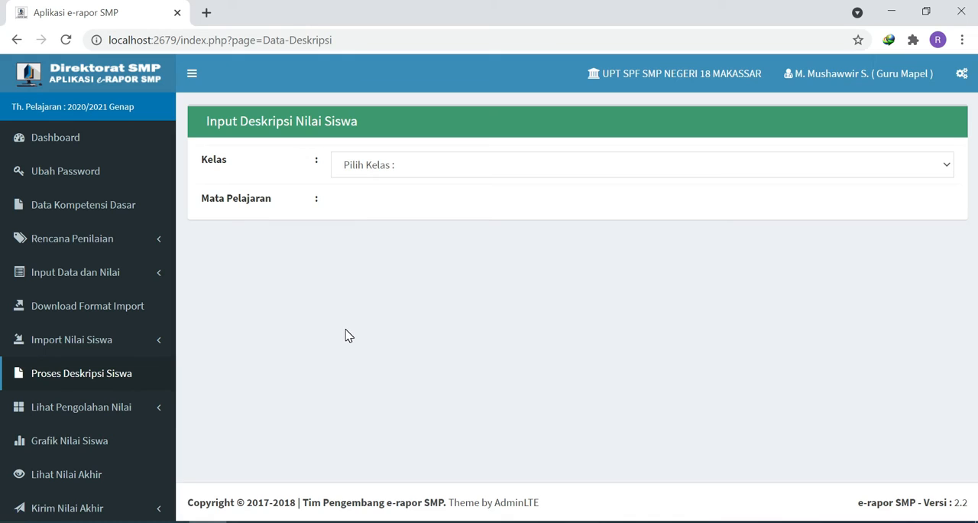
pyautogui.click(98, 514)
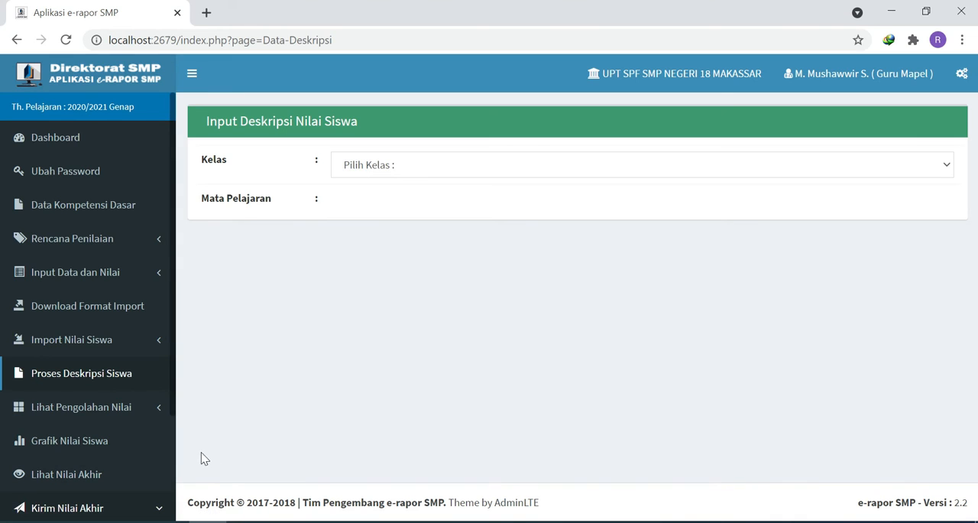
pyautogui.scroll(-2, 171, 454)
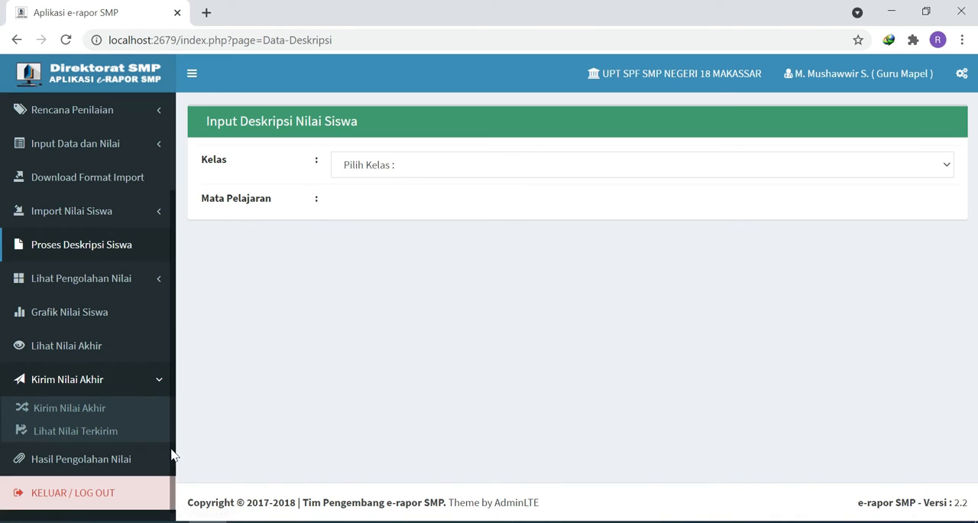
pyautogui.click(84, 386)
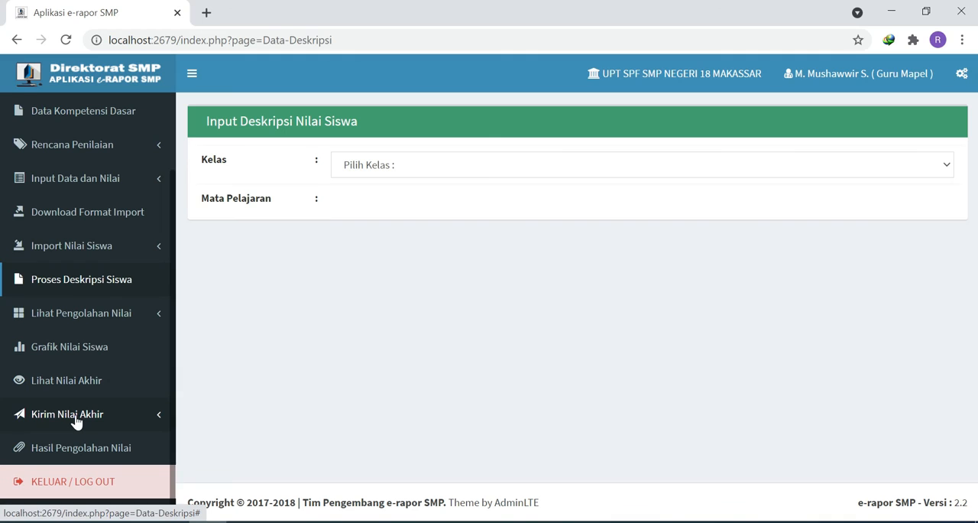
# - Load the report grades of class IX-A for Matematika (Umum) on the Kirim Nilai Akhir page
pyautogui.click(76, 422)
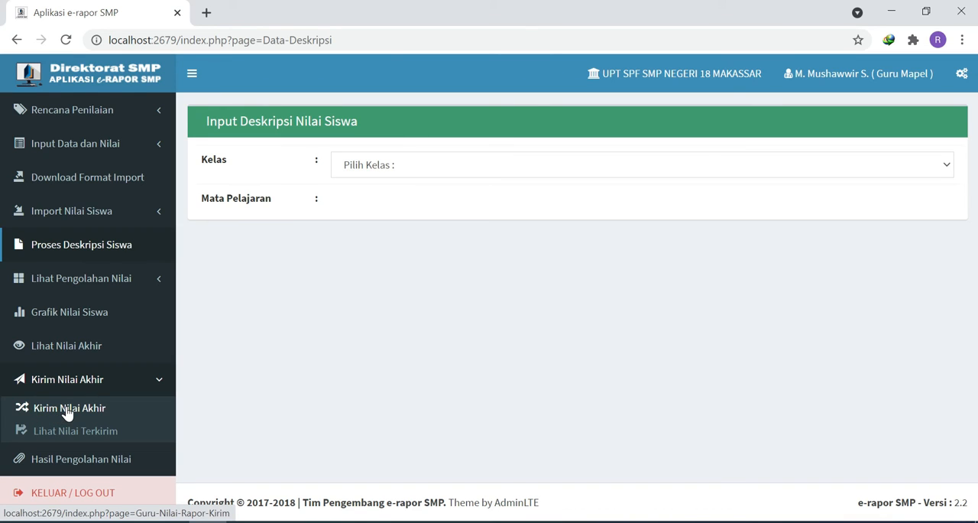
pyautogui.click(67, 413)
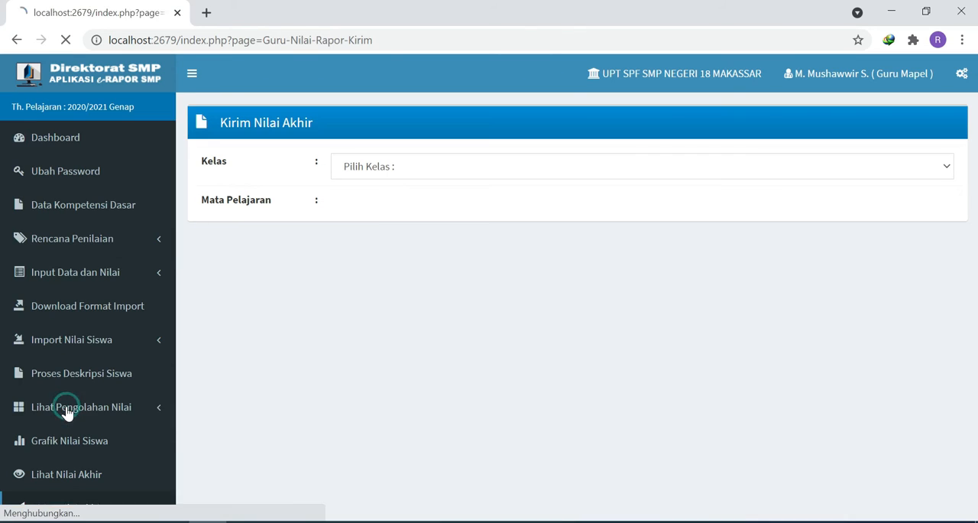
pyautogui.click(363, 164)
pyautogui.click(356, 201)
pyautogui.click(356, 201)
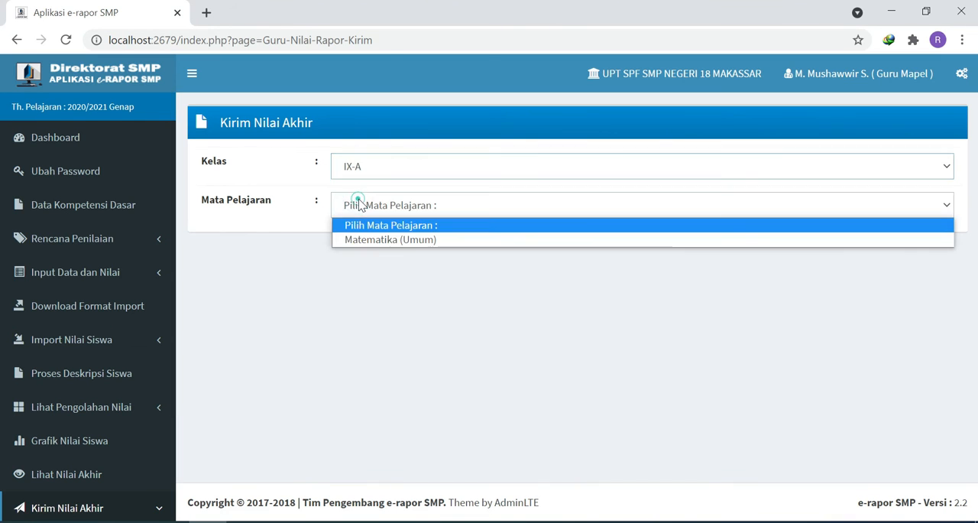
pyautogui.click(374, 240)
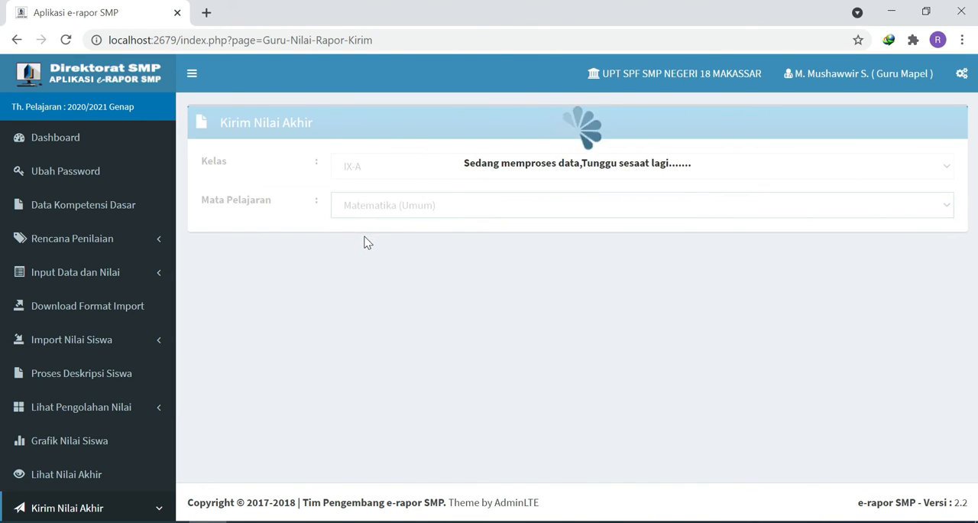
# - Review the report grades of all listed students and submit them as final grades
pyautogui.scroll(-3, 562, 327)
pyautogui.scroll(-1, 562, 327)
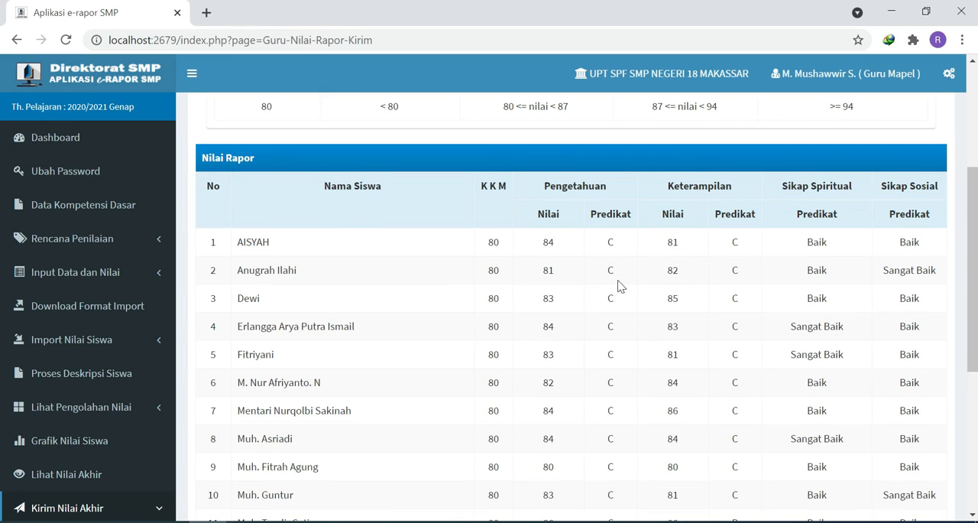
pyautogui.scroll(-1, 619, 287)
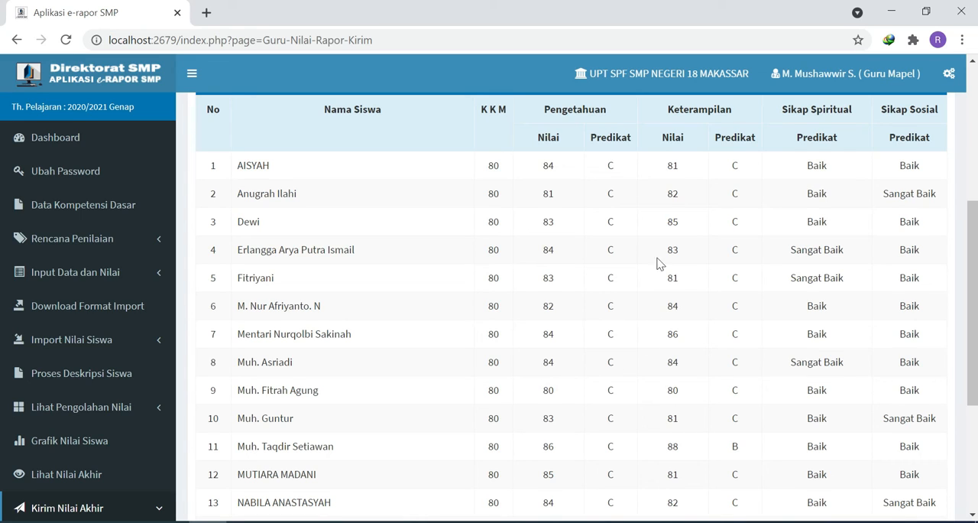
pyautogui.scroll(-3, 634, 356)
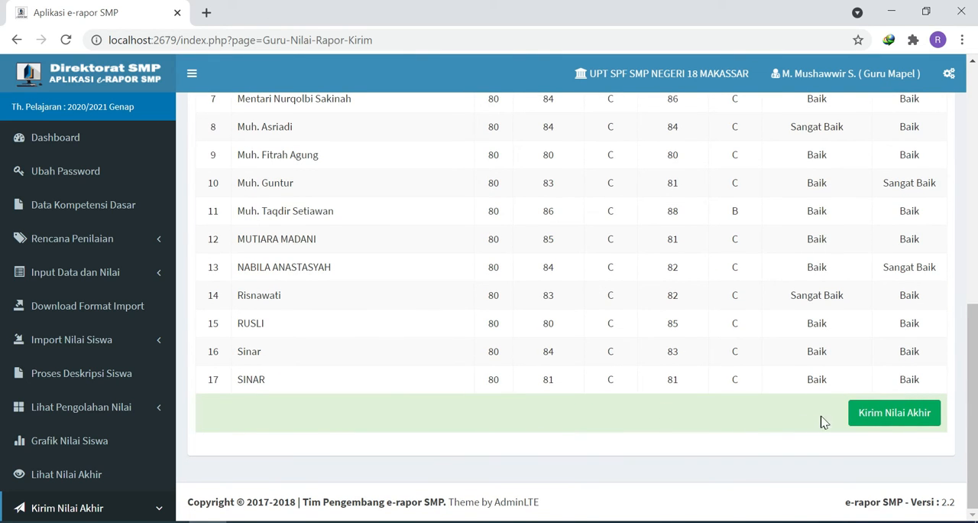
pyautogui.click(871, 421)
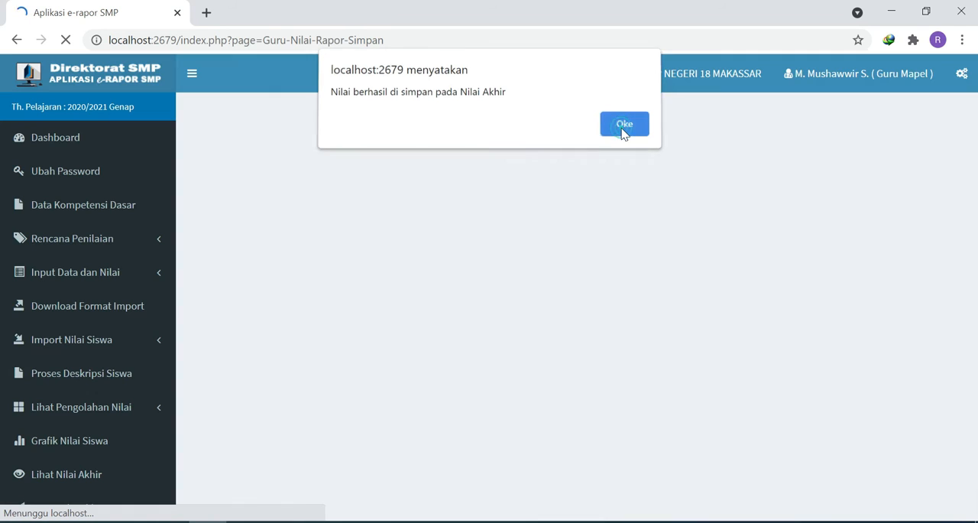
# - Reload the class IX-A descriptions for Matematika (Umum) on the Proses Deskripsi Siswa page and compare the first student's application and report knowledge grades
pyautogui.click(624, 128)
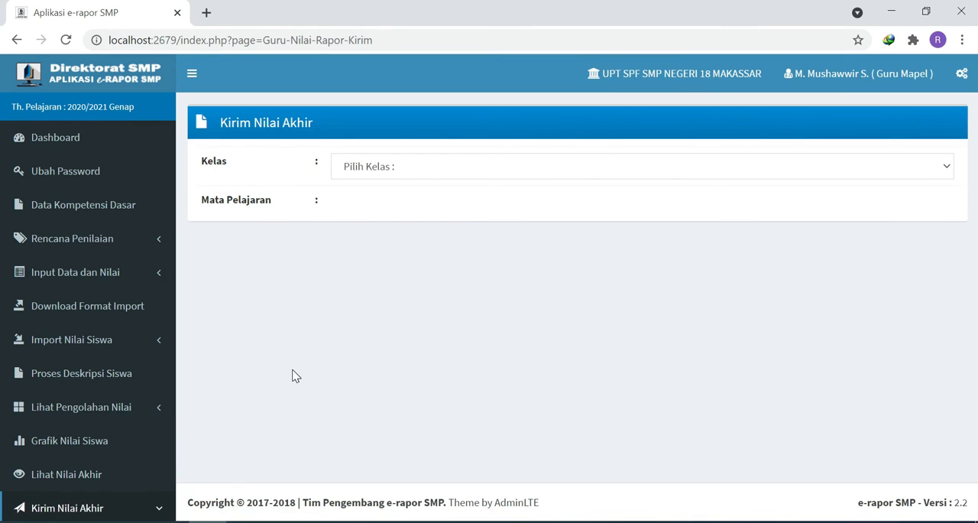
pyautogui.click(103, 378)
pyautogui.click(364, 171)
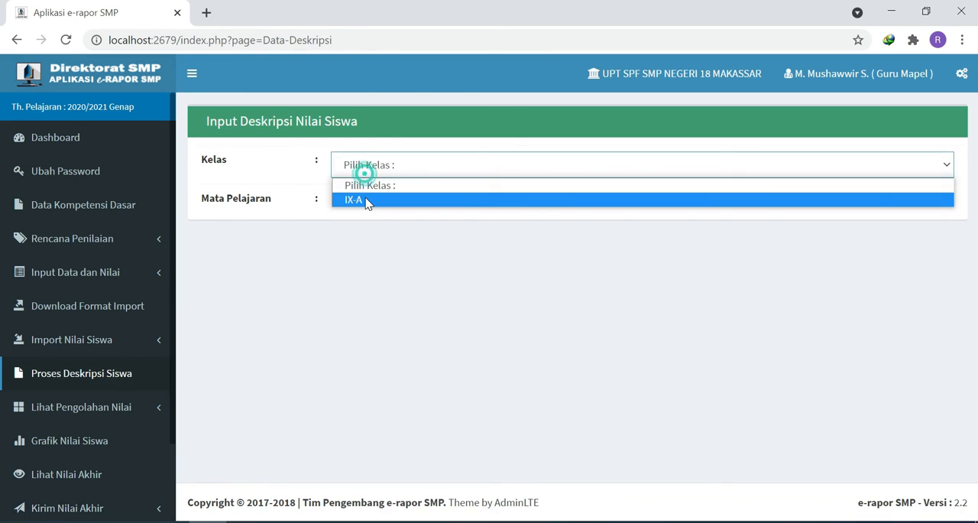
pyautogui.click(366, 199)
pyautogui.click(371, 240)
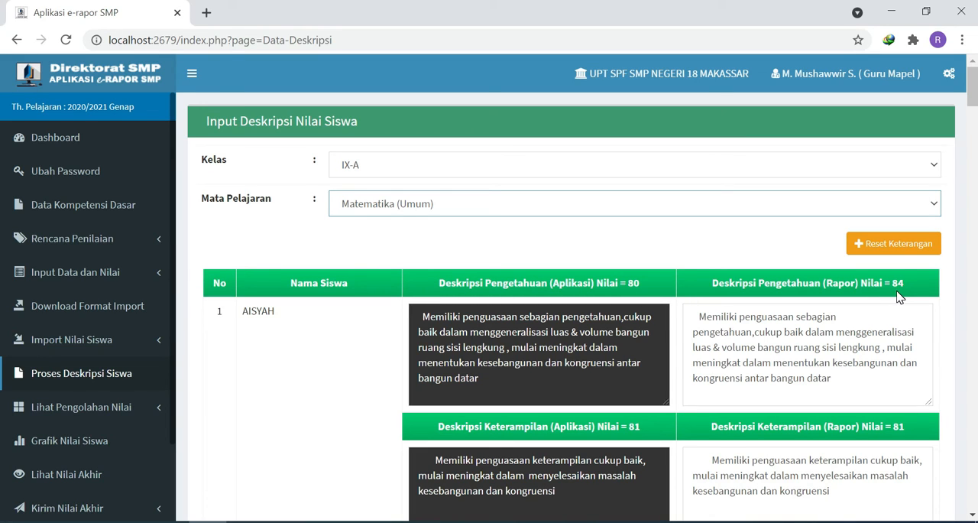
pyautogui.moveTo(628, 283); pyautogui.dragTo(643, 284)
pyautogui.click(623, 296)
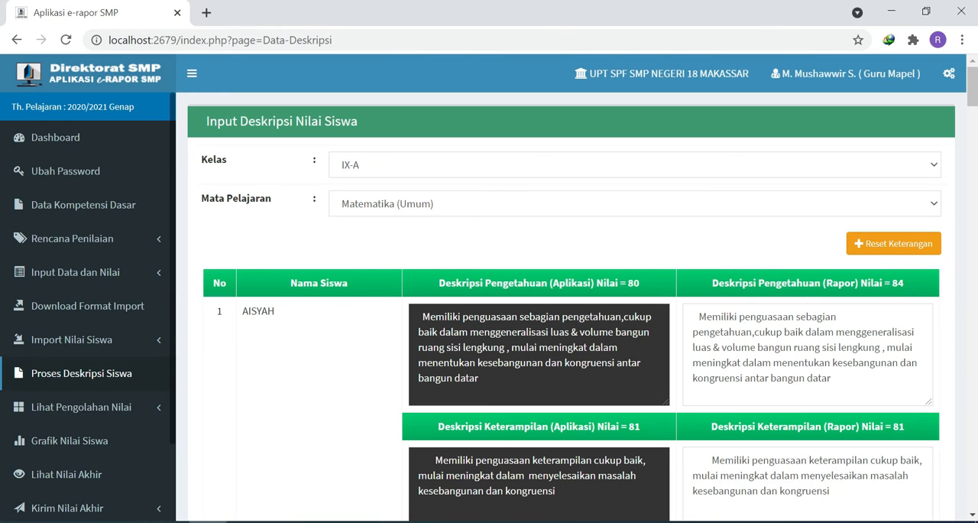
# - Check the assessment status on the Dashboard, and load the submitted final grades of class IX-A, Matematika (Umum), on the Hasil Pengolahan Nilai page
pyautogui.click(69, 149)
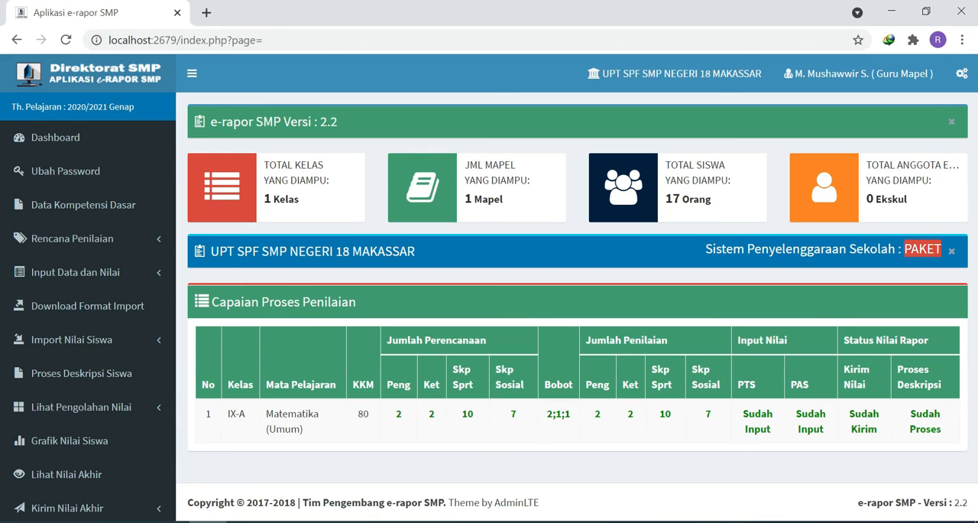
pyautogui.scroll(-2, 114, 437)
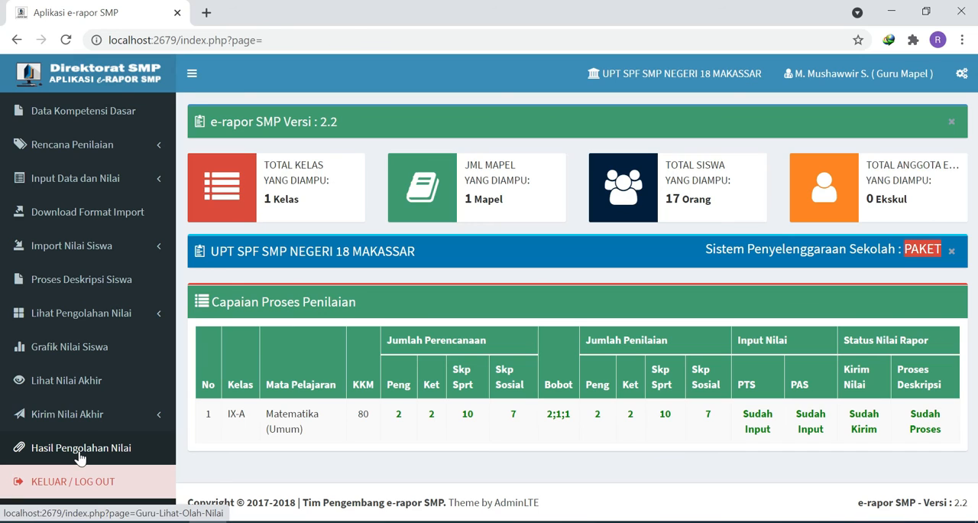
pyautogui.click(80, 451)
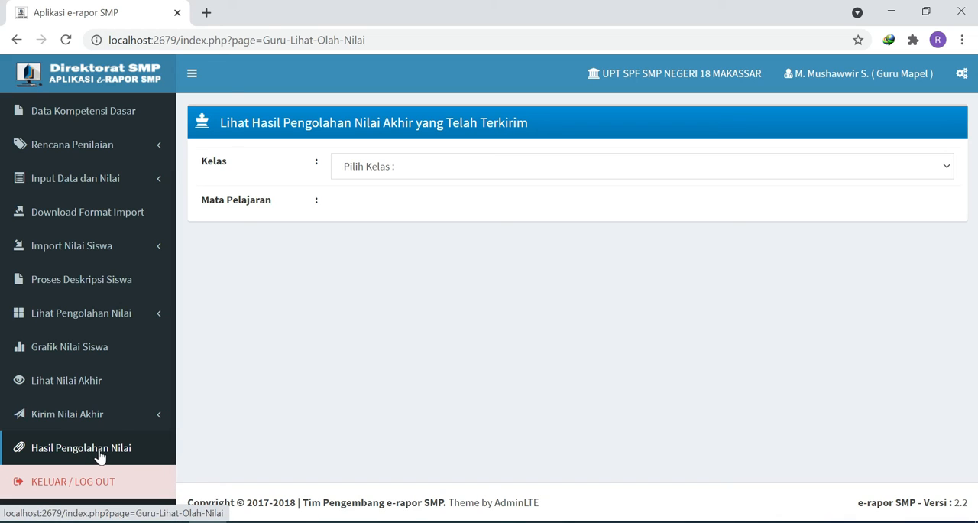
pyautogui.click(373, 172)
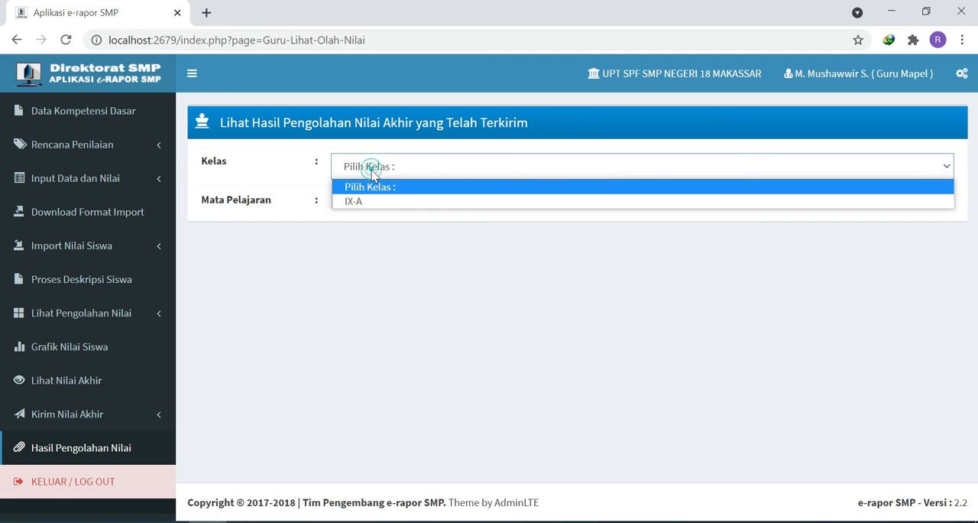
pyautogui.click(367, 200)
pyautogui.click(367, 204)
pyautogui.click(368, 241)
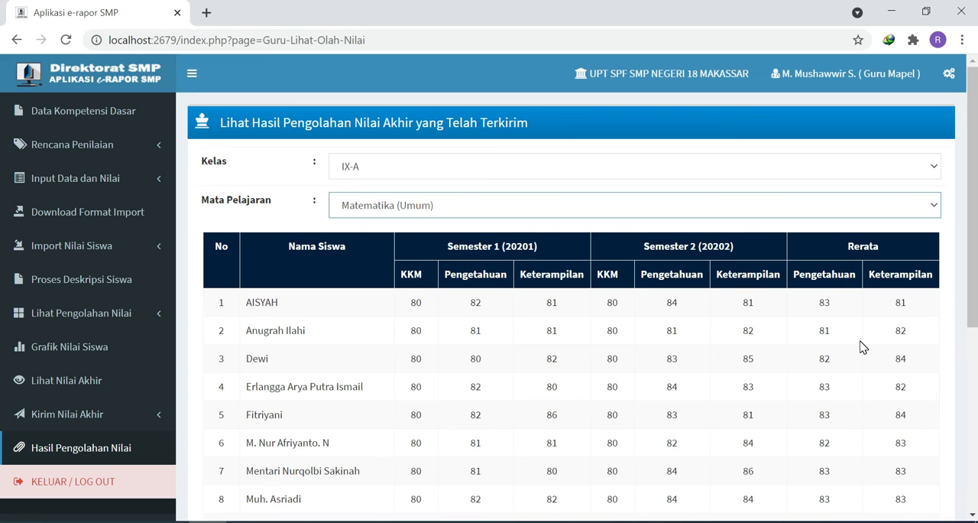
# - Examine the submitted grades of all students, comparing the tenth student's Keterampilan grades for semester 1, semester 2 and the average
pyautogui.scroll(-2, 862, 346)
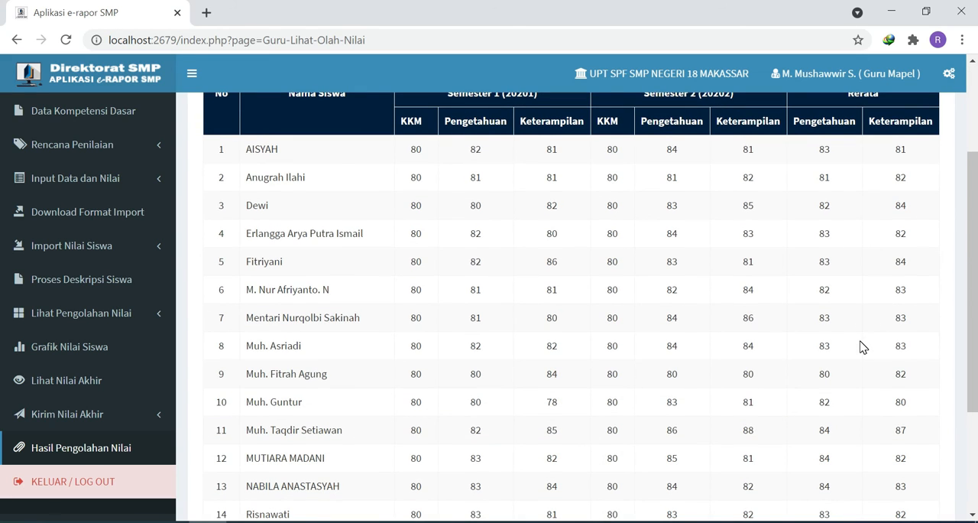
pyautogui.scroll(-2, 862, 346)
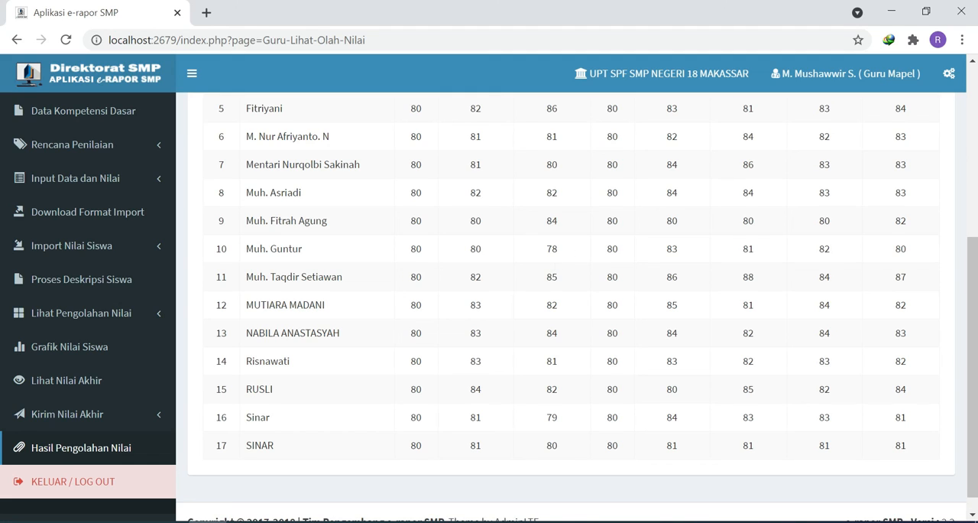
pyautogui.doubleClick(551, 248)
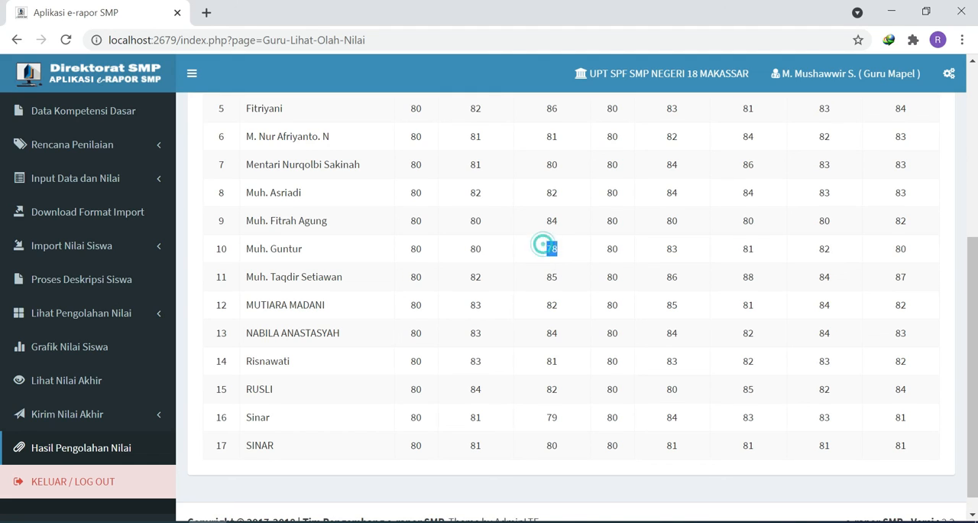
pyautogui.click(421, 253)
pyautogui.moveTo(537, 255); pyautogui.dragTo(563, 259)
pyautogui.click(561, 257)
pyautogui.click(529, 250)
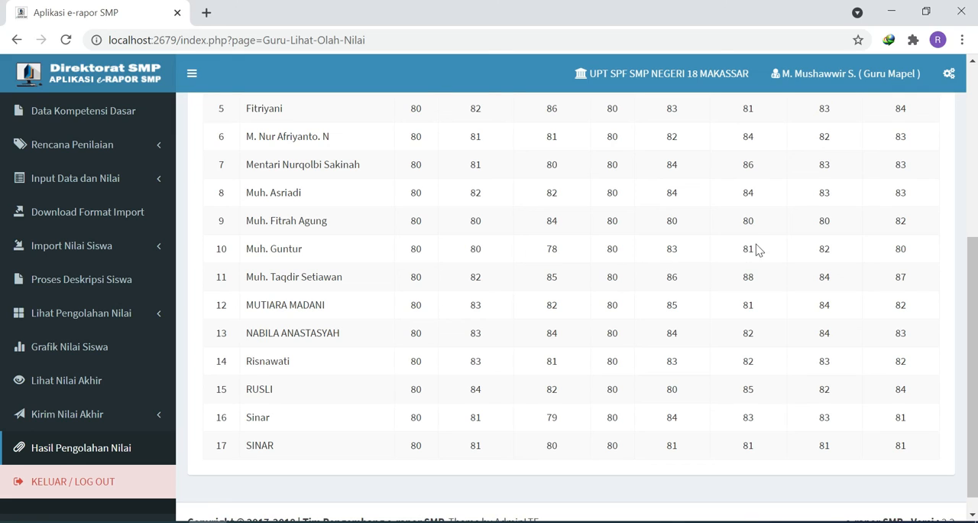
pyautogui.doubleClick(733, 249)
pyautogui.click(756, 253)
pyautogui.doubleClick(910, 254)
pyautogui.click(914, 261)
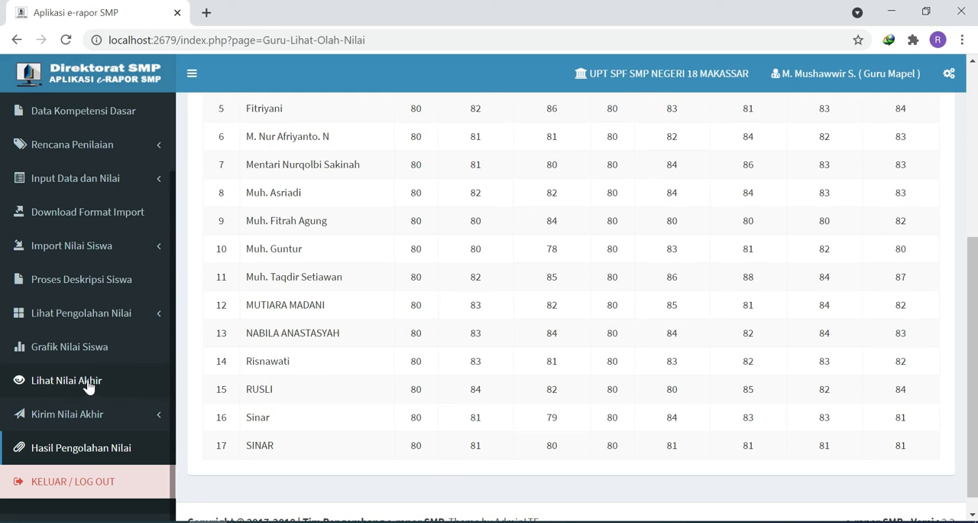
# - Load the final grades of class IX-A for Matematika (Umum) on the Lihat Nilai Akhir page and look through the list
pyautogui.click(56, 390)
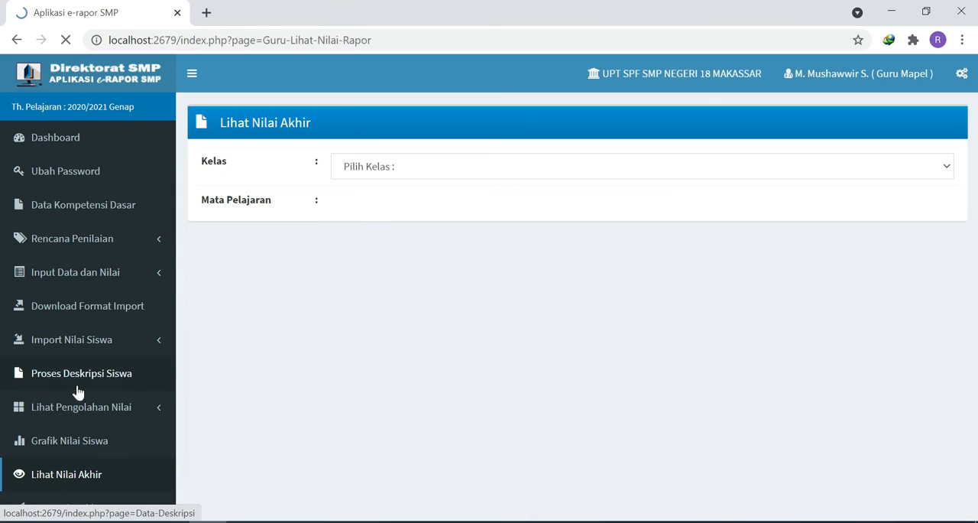
pyautogui.click(359, 168)
pyautogui.click(367, 201)
pyautogui.click(367, 205)
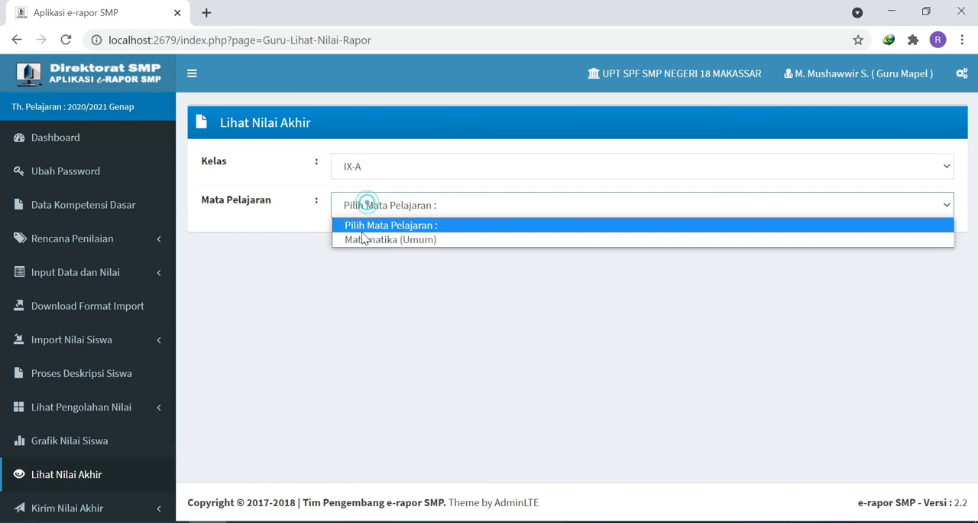
pyautogui.click(364, 240)
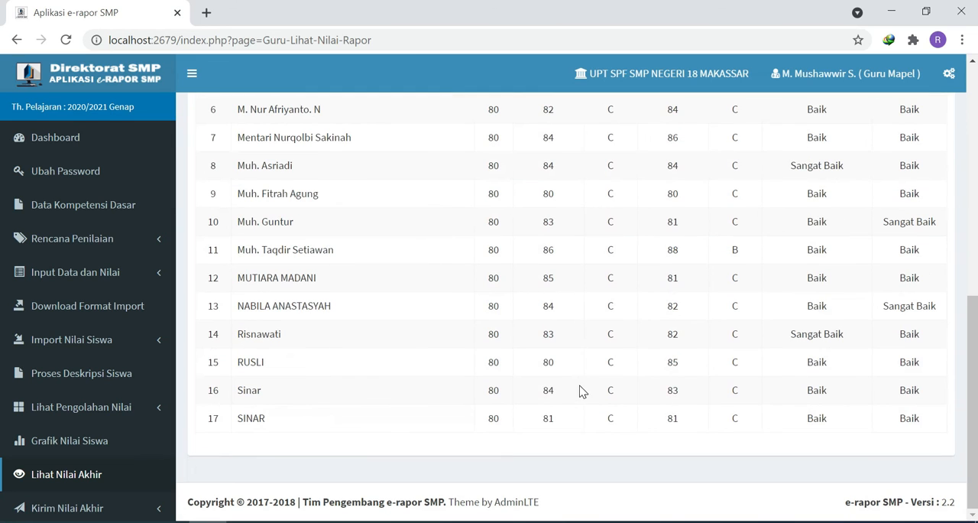
# - Load the class IX-A students for Matematika (Umum) on the Grafik Nilai Siswa page and display the first student's grade charts
pyautogui.click(107, 451)
pyautogui.click(389, 166)
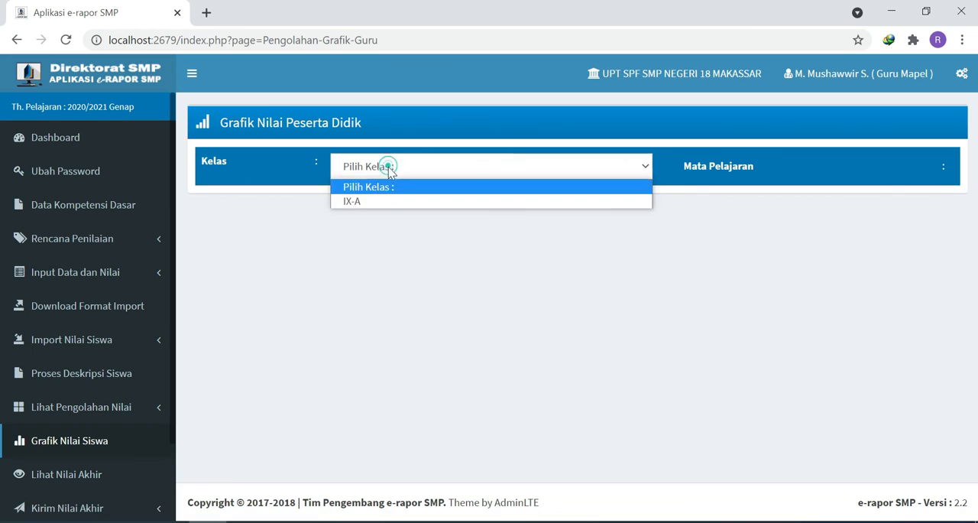
pyautogui.click(372, 202)
pyautogui.click(718, 169)
pyautogui.click(730, 202)
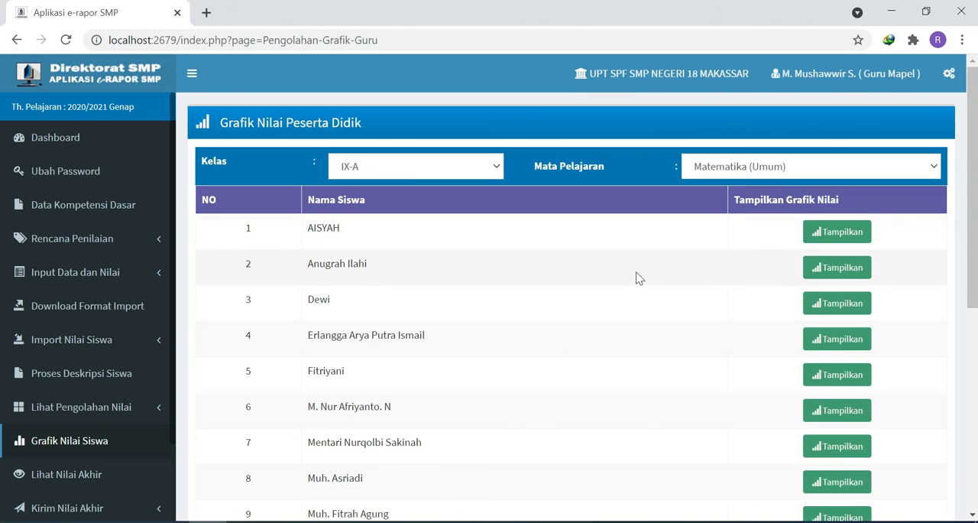
pyautogui.click(841, 236)
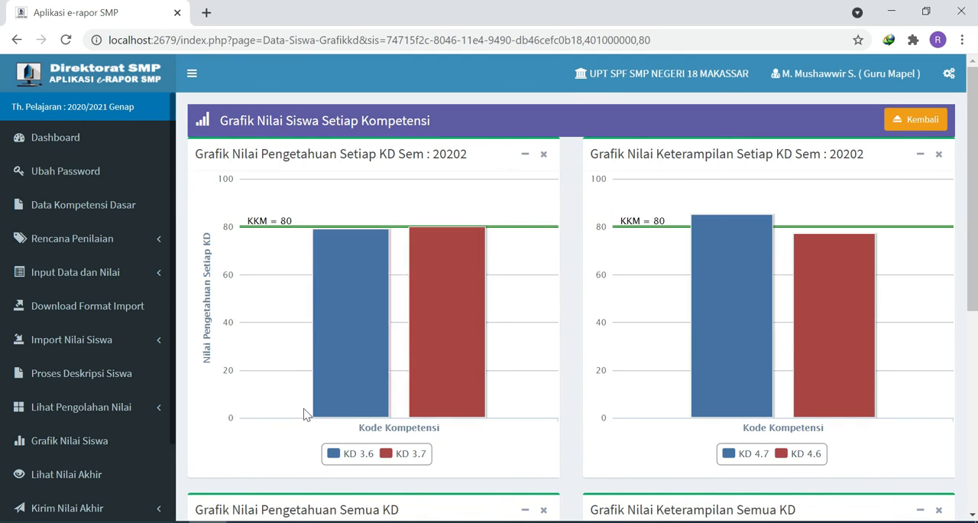
# - Load the processed knowledge grades (Nilai Pengetahuan) of class IX-A for Matematika (Umum) under Lihat Pengolahan Nilai
pyautogui.scroll(-2, 119, 428)
pyautogui.click(98, 319)
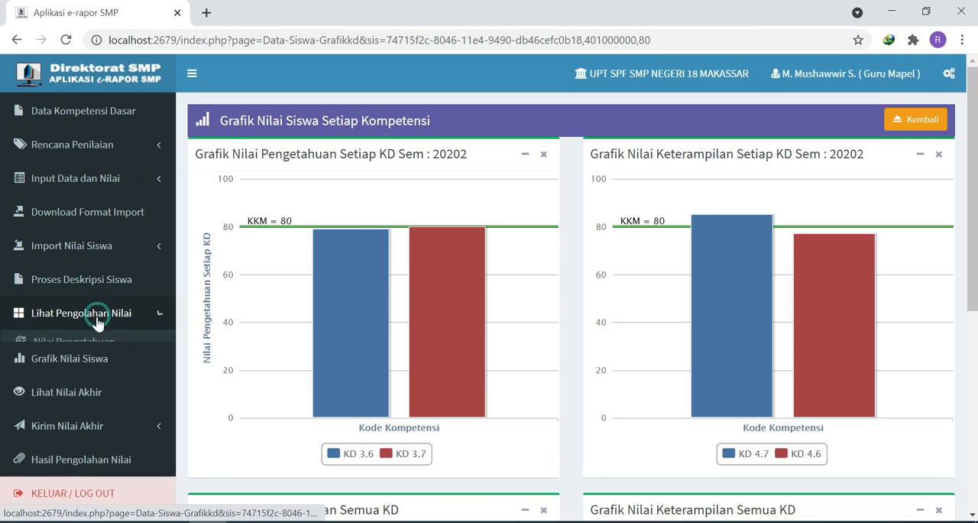
pyautogui.click(103, 341)
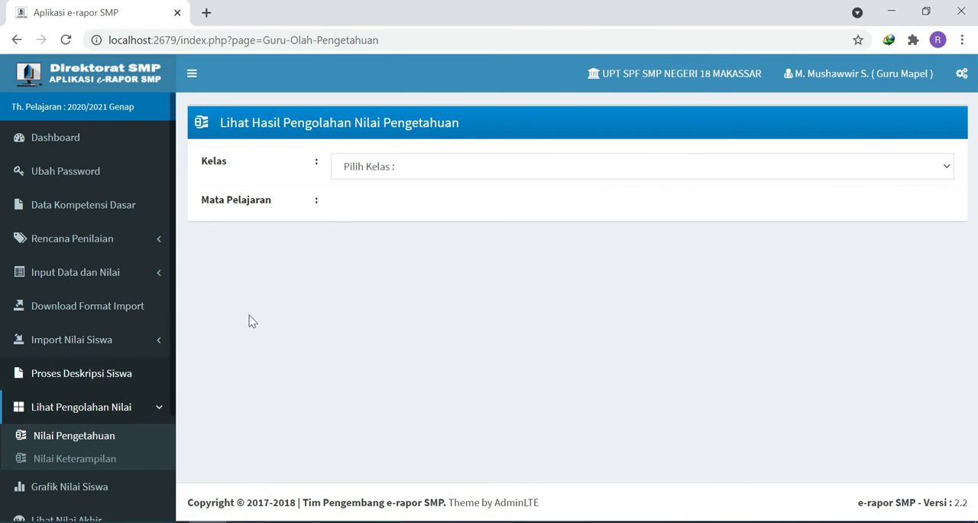
pyautogui.click(365, 167)
pyautogui.click(362, 202)
pyautogui.click(362, 205)
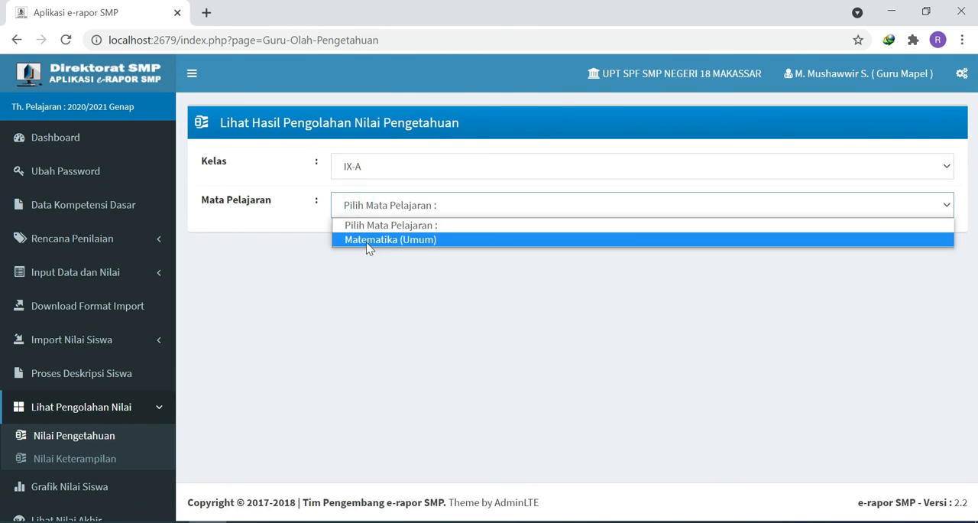
pyautogui.click(367, 240)
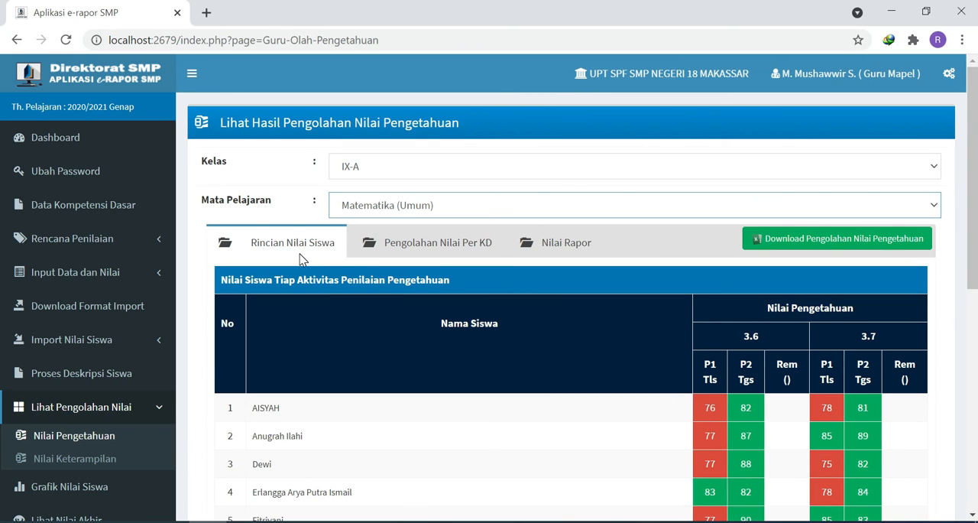
# - View the knowledge grades processed per KD, and look through the Nilai Rapor table with its PH, PTS and PAS grades
pyautogui.click(432, 254)
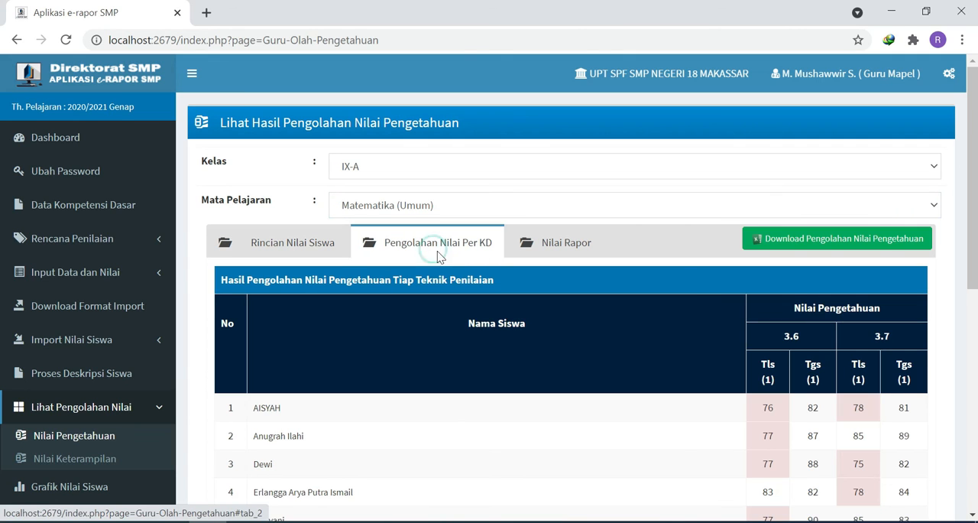
pyautogui.click(569, 249)
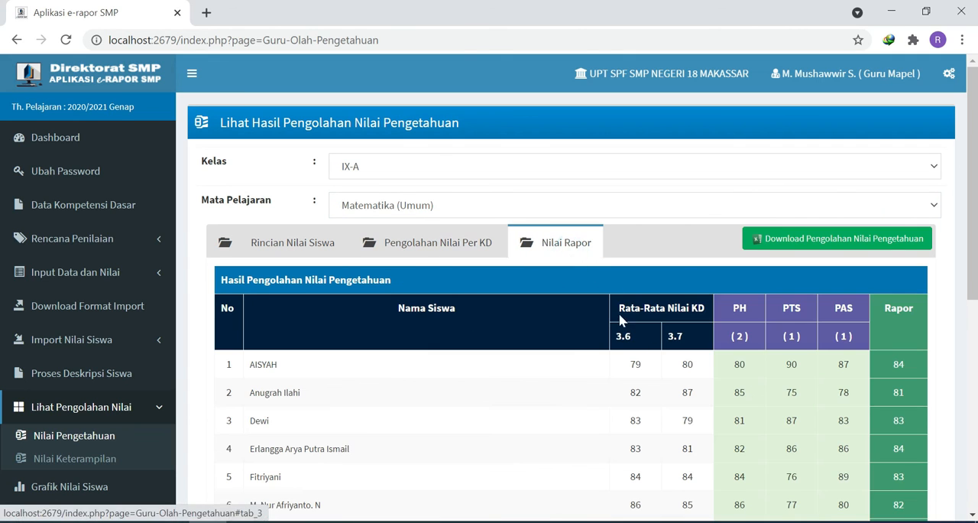
pyautogui.scroll(-1, 768, 390)
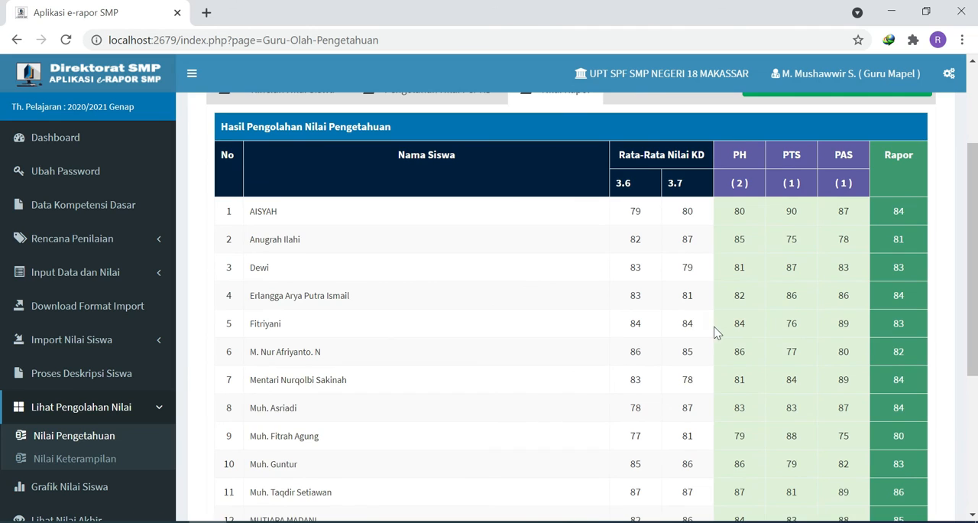
pyautogui.scroll(2, 717, 331)
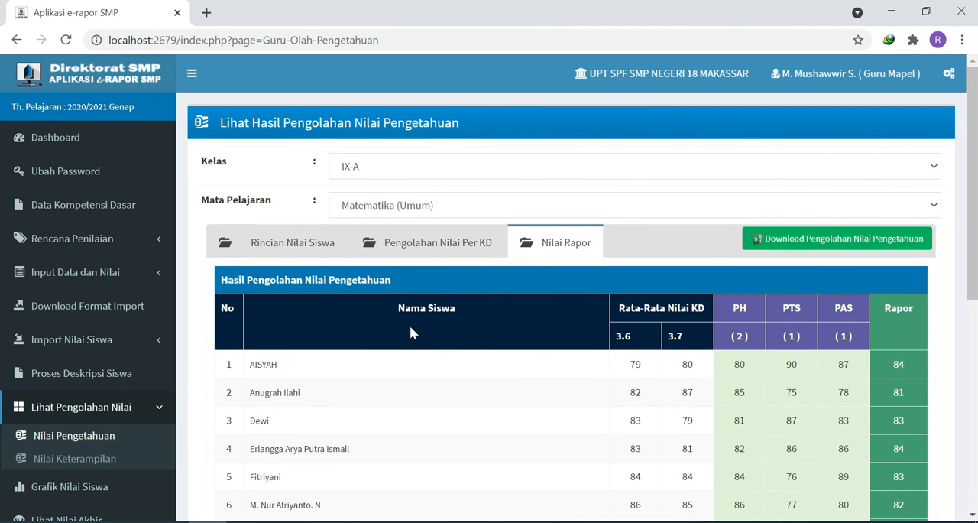
# - Show the Rincian Nilai Siswa details and review each student's knowledge grades for KD 3.6 and 3.7
pyautogui.click(304, 255)
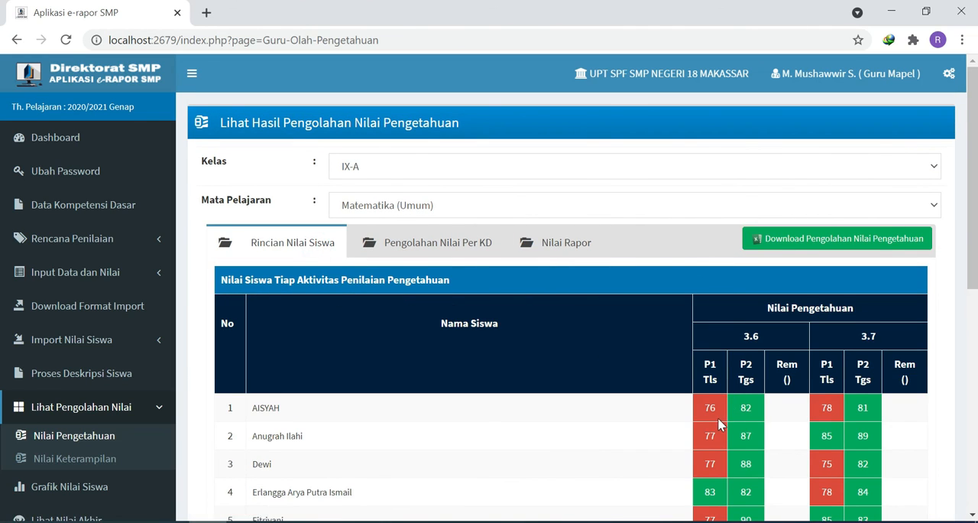
pyautogui.scroll(-1, 703, 406)
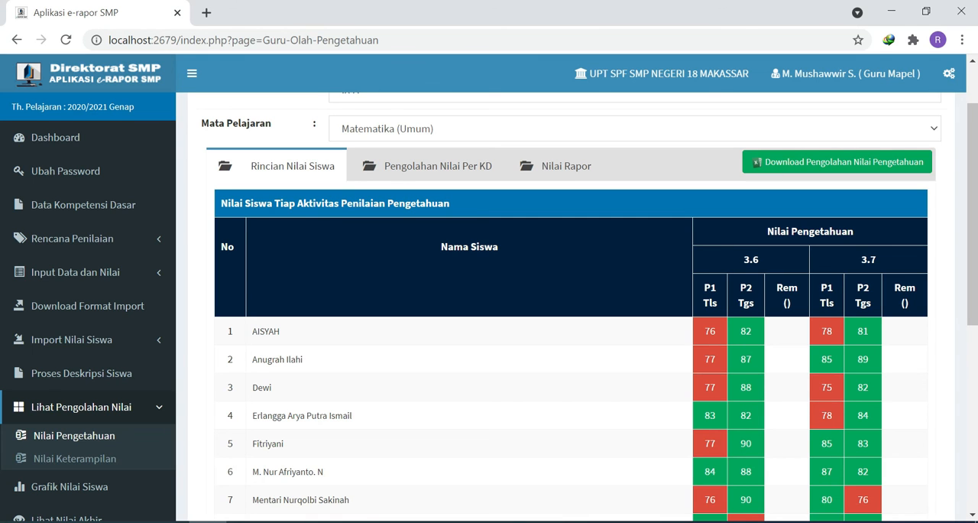
pyautogui.scroll(-3, 735, 367)
pyautogui.scroll(4, 735, 367)
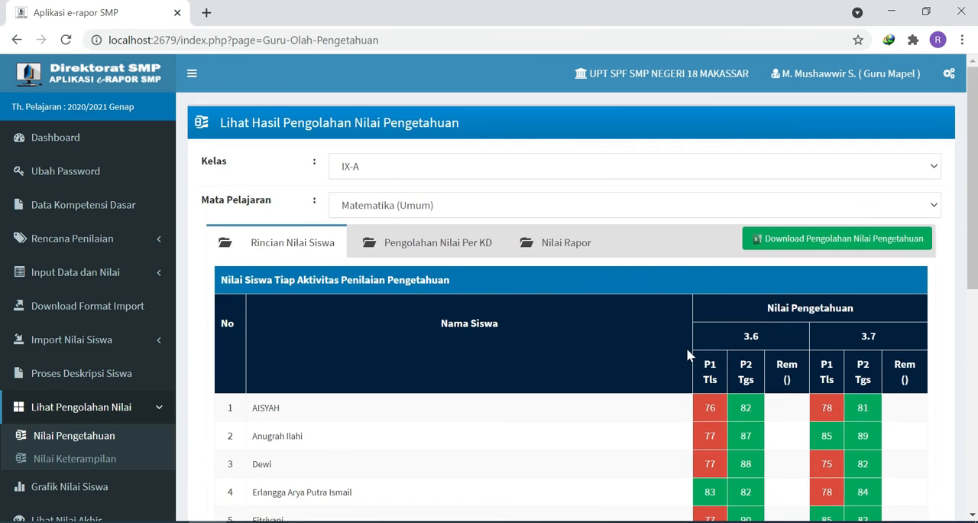